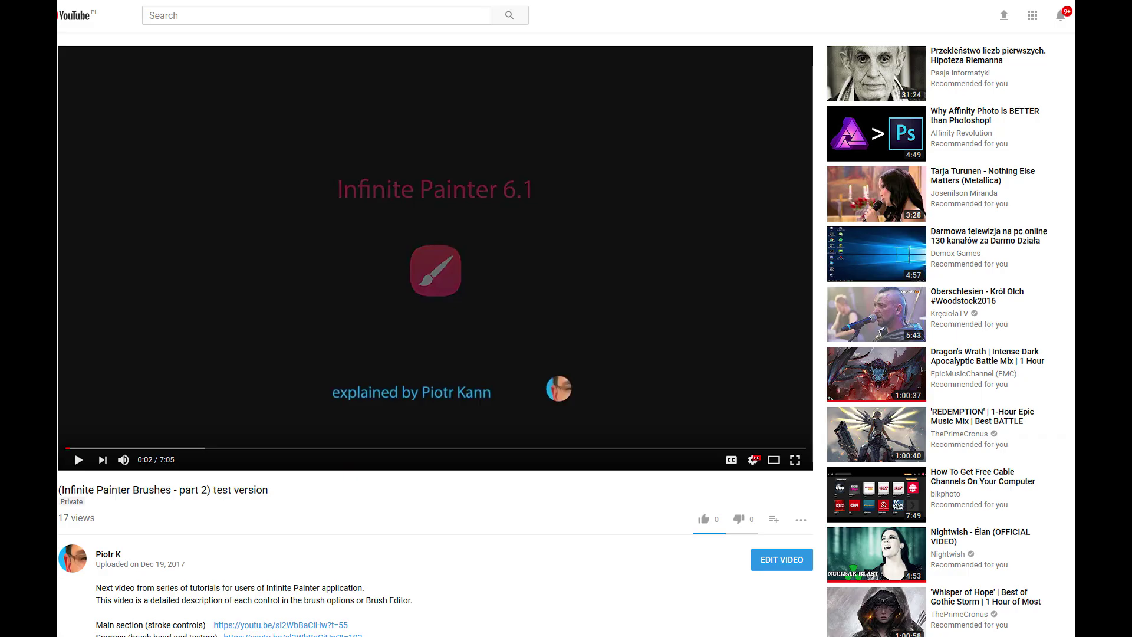
{"action": "scroll", "coordinate": [433, 353], "scroll_direction": "down", "scroll_amount": 3}
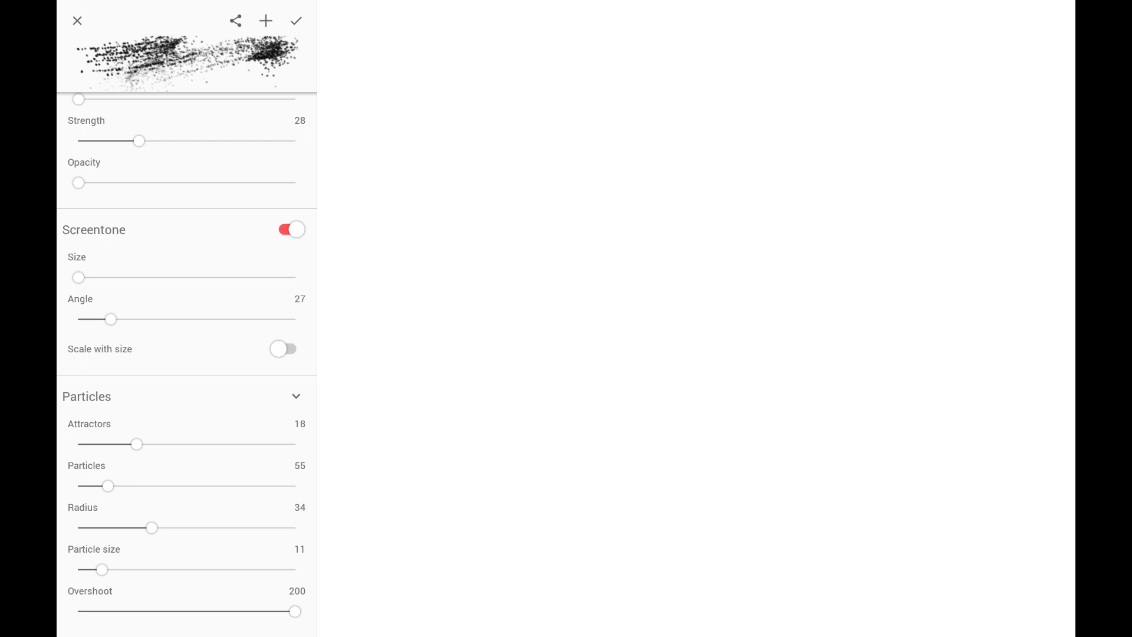
{"action": "scroll", "coordinate": [186, 355], "scroll_direction": "up", "scroll_amount": 2}
Step: Turn the brush's Screentone toggle off
{"action": "left_click", "coordinate": [291, 354]}
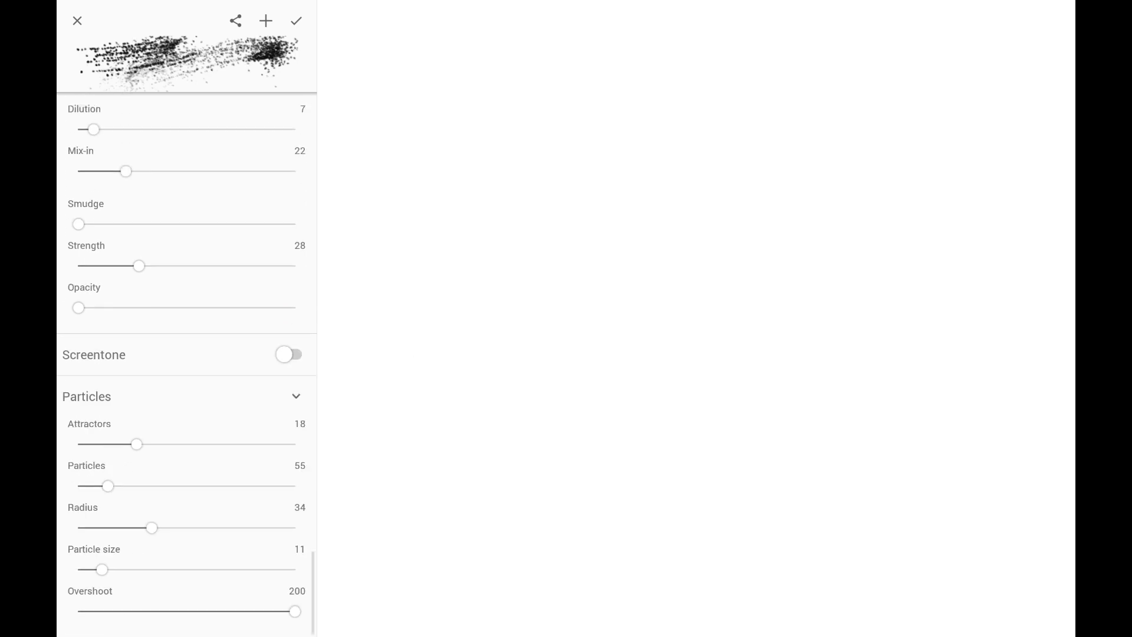
{"action": "scroll", "coordinate": [186, 354], "scroll_direction": "up", "scroll_amount": 3}
{"action": "scroll", "coordinate": [186, 354], "scroll_direction": "up", "scroll_amount": 3}
{"action": "scroll", "coordinate": [186, 353], "scroll_direction": "up", "scroll_amount": 3}
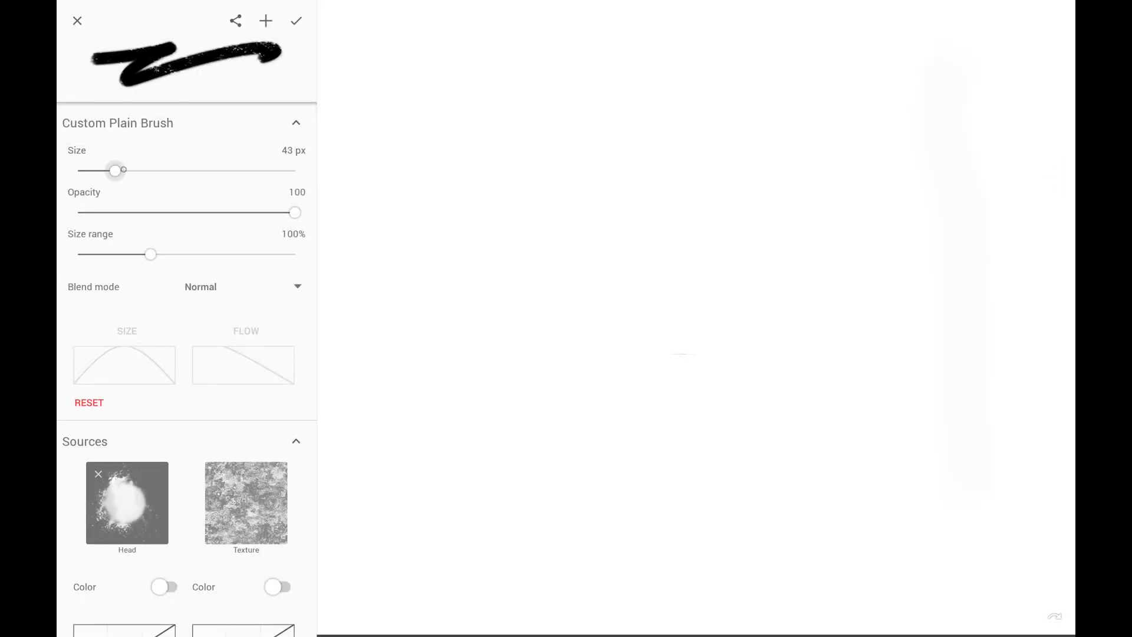
Step: Paint four zigzag test strokes while raising the brush size through 148 to 256 px
{"action": "mouse_move", "coordinate": [391, 83]}
{"action": "left_mouse_down"}
{"action": "mouse_move", "coordinate": [632, 50]}
{"action": "mouse_move", "coordinate": [900, 84]}
{"action": "left_mouse_up"}
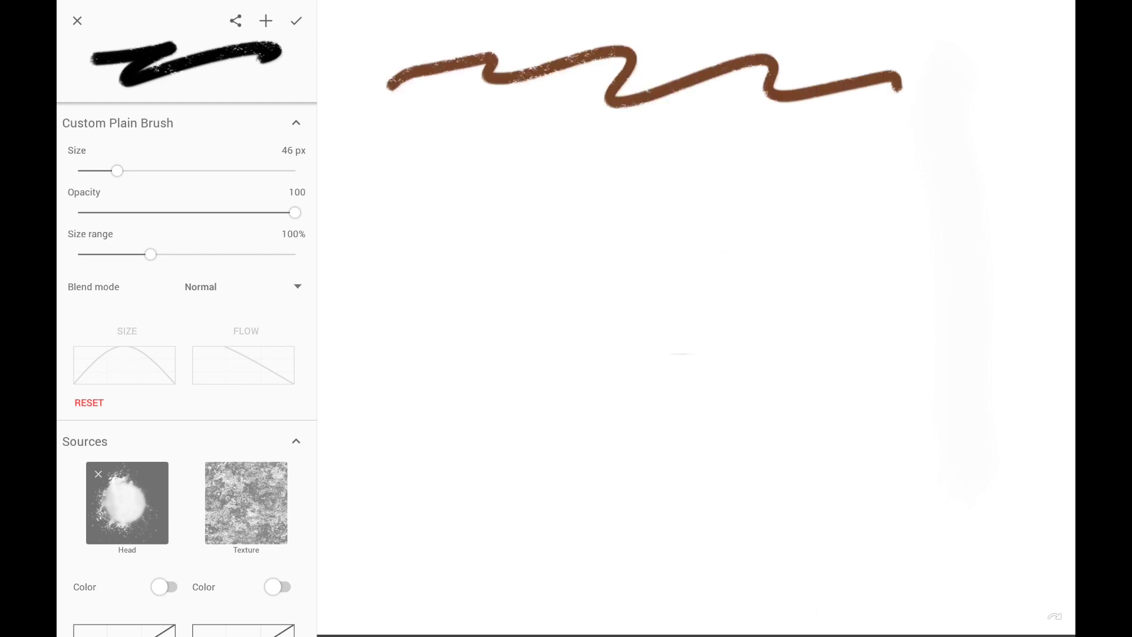
{"action": "left_click_drag", "start_coordinate": [122, 171], "coordinate": [148, 171]}
{"action": "mouse_move", "coordinate": [383, 181]}
{"action": "left_mouse_down"}
{"action": "mouse_move", "coordinate": [518, 141]}
{"action": "mouse_move", "coordinate": [771, 186]}
{"action": "mouse_move", "coordinate": [941, 184]}
{"action": "left_mouse_up"}
{"action": "left_click_drag", "start_coordinate": [148, 170], "coordinate": [203, 171]}
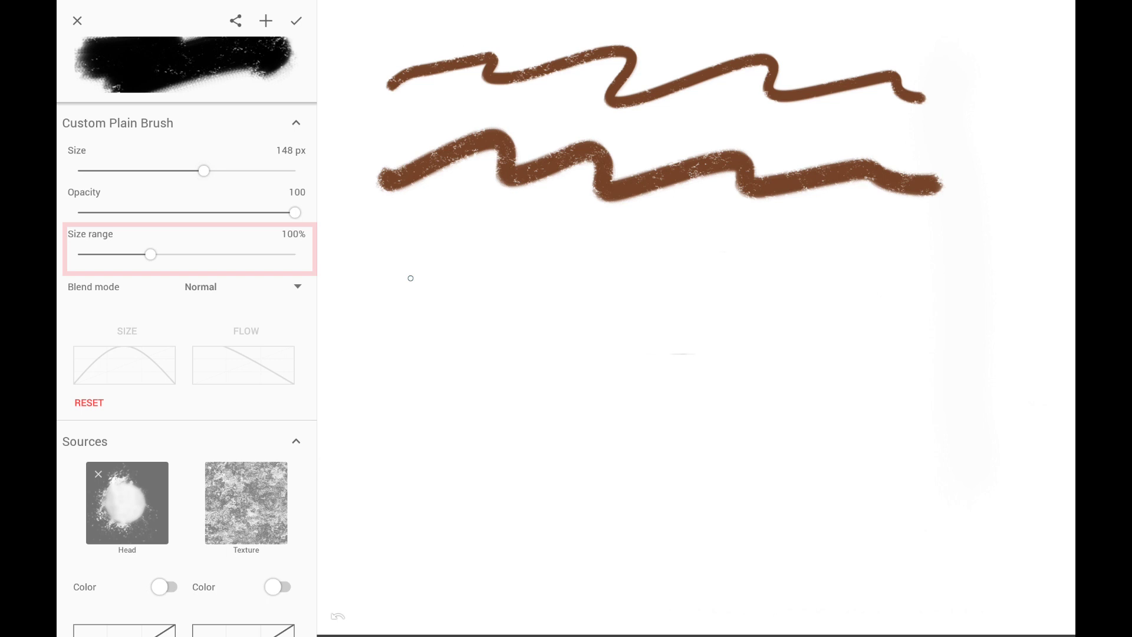
{"action": "left_click_drag", "start_coordinate": [402, 279], "coordinate": [867, 254]}
{"action": "left_click_drag", "start_coordinate": [204, 171], "coordinate": [295, 171]}
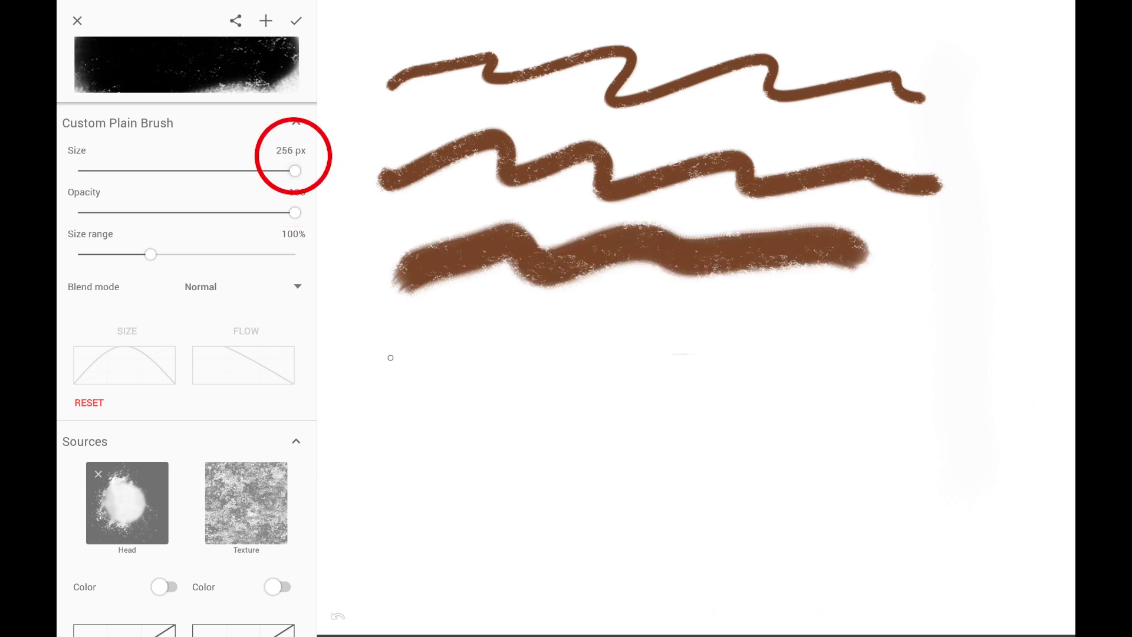
{"action": "mouse_move", "coordinate": [371, 403]}
{"action": "left_mouse_down"}
{"action": "mouse_move", "coordinate": [535, 375]}
{"action": "mouse_move", "coordinate": [978, 346]}
{"action": "left_mouse_up"}
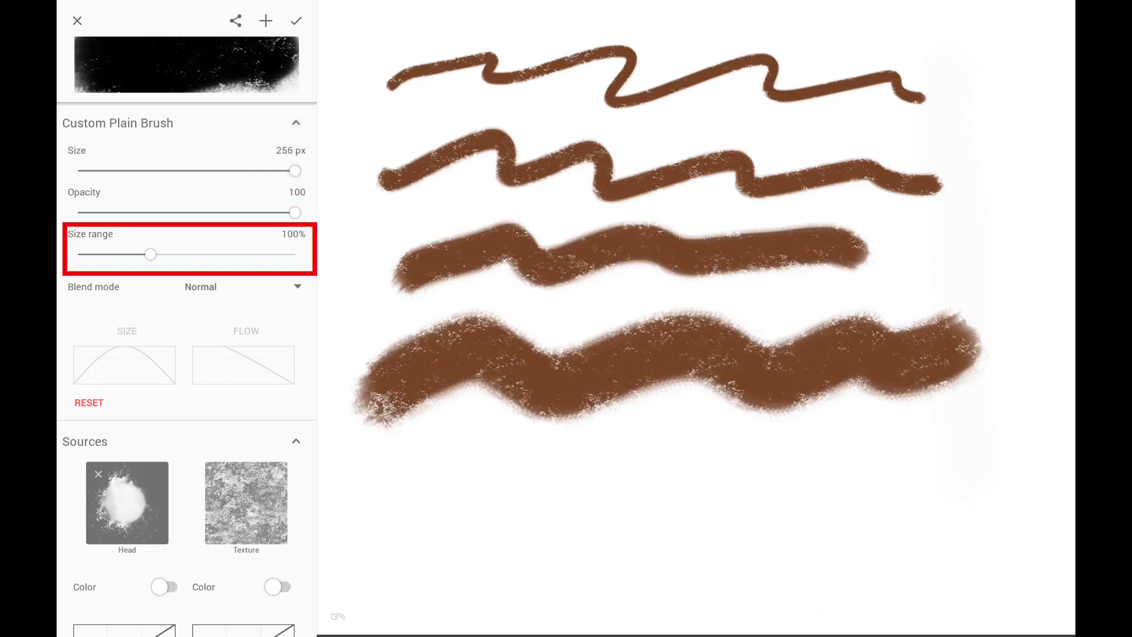
Step: Test a 300% size range, then set size 95 px and range 98%, undoing strokes
{"action": "left_click_drag", "start_coordinate": [151, 253], "coordinate": [294, 253]}
{"action": "mouse_move", "coordinate": [389, 566]}
{"action": "left_mouse_down"}
{"action": "mouse_move", "coordinate": [460, 478]}
{"action": "mouse_move", "coordinate": [752, 504]}
{"action": "mouse_move", "coordinate": [973, 478]}
{"action": "mouse_move", "coordinate": [1061, 514]}
{"action": "left_mouse_up"}
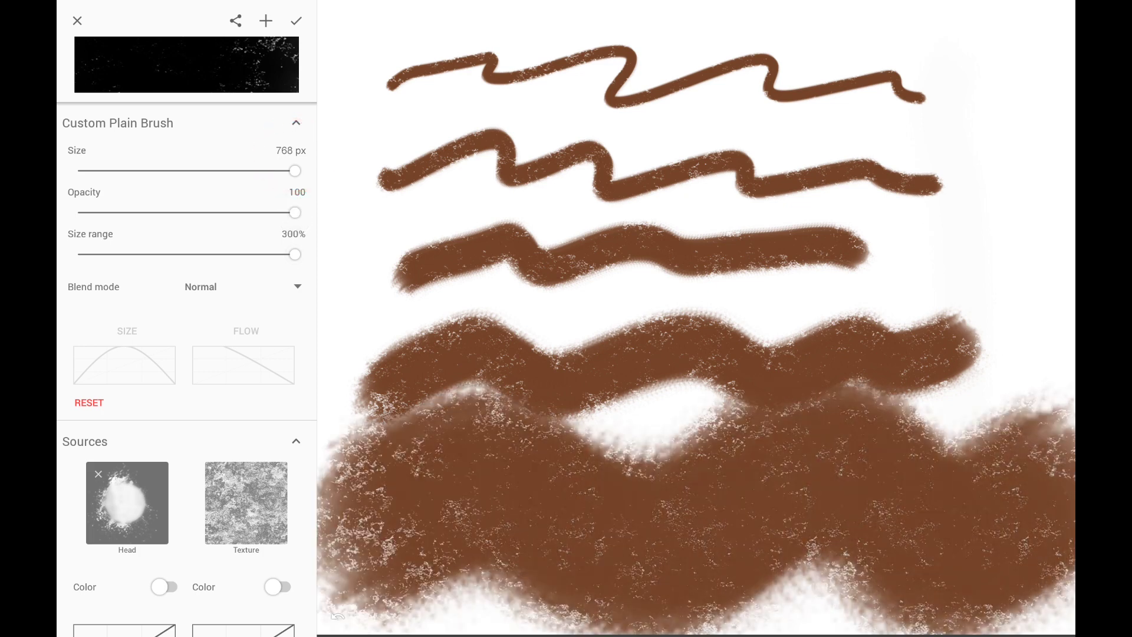
{"action": "left_click_drag", "start_coordinate": [295, 254], "coordinate": [147, 254]}
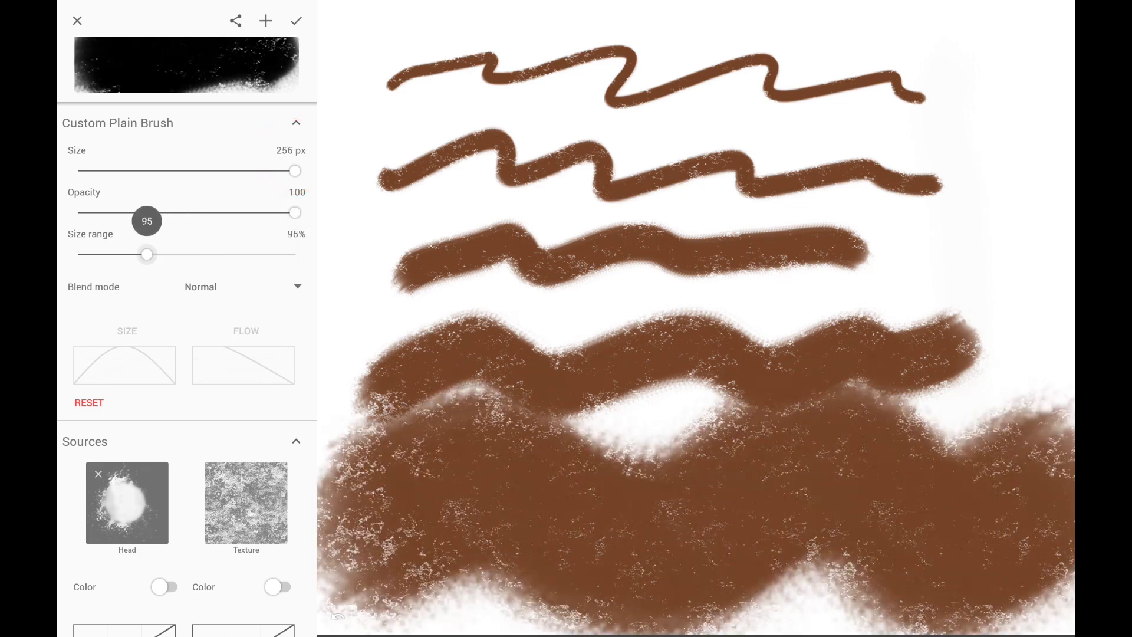
{"action": "left_click_drag", "start_coordinate": [295, 171], "coordinate": [161, 170]}
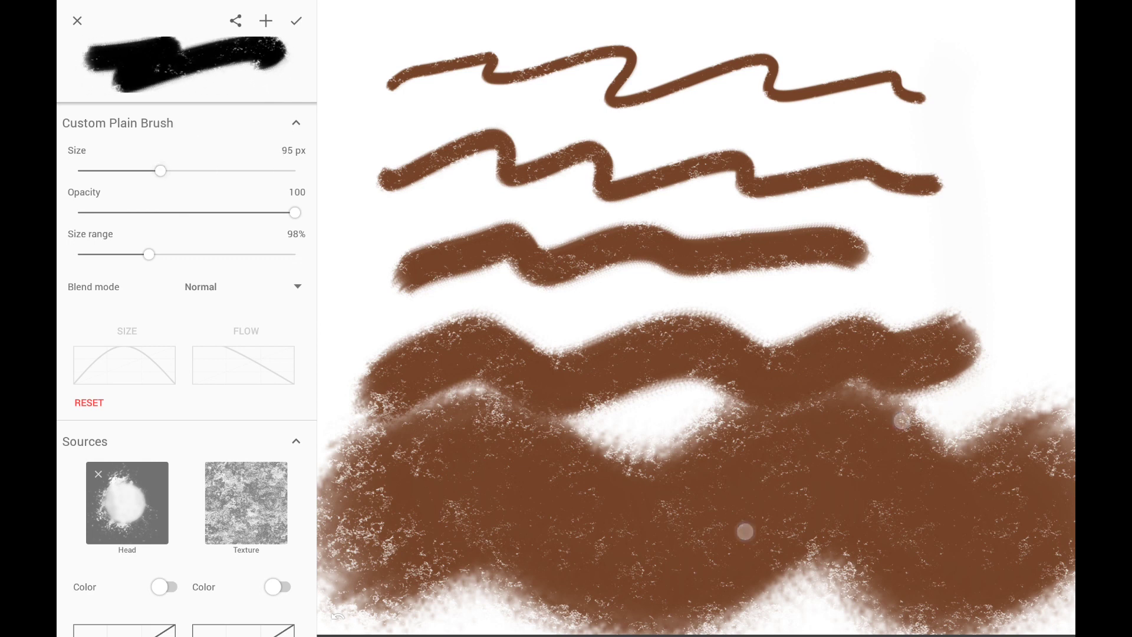
{"action": "key", "text": "ctrl+z"}
{"action": "key", "text": "ctrl+z"}
{"action": "key", "text": "ctrl+z"}
{"action": "key", "text": "ctrl+z"}
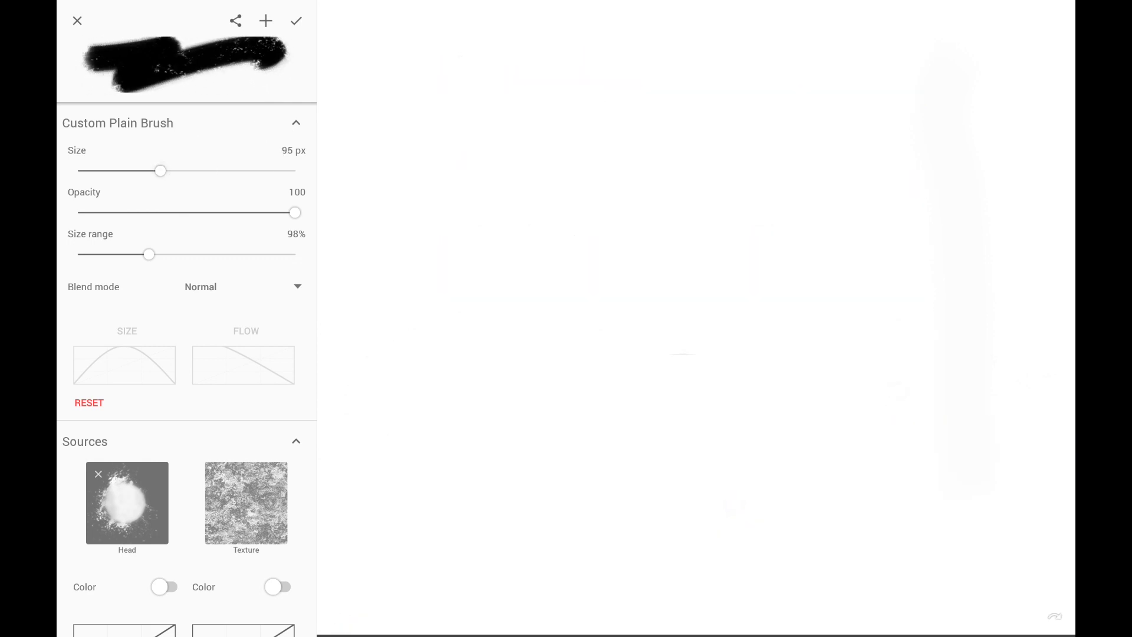
Step: Paint zigzag strokes at opacities 100, 74, 50 and 20, then drop opacity to 3
{"action": "mouse_move", "coordinate": [388, 130]}
{"action": "left_mouse_down"}
{"action": "mouse_move", "coordinate": [513, 76]}
{"action": "mouse_move", "coordinate": [803, 144]}
{"action": "mouse_move", "coordinate": [876, 140]}
{"action": "left_mouse_up"}
{"action": "left_click_drag", "start_coordinate": [295, 213], "coordinate": [238, 213]}
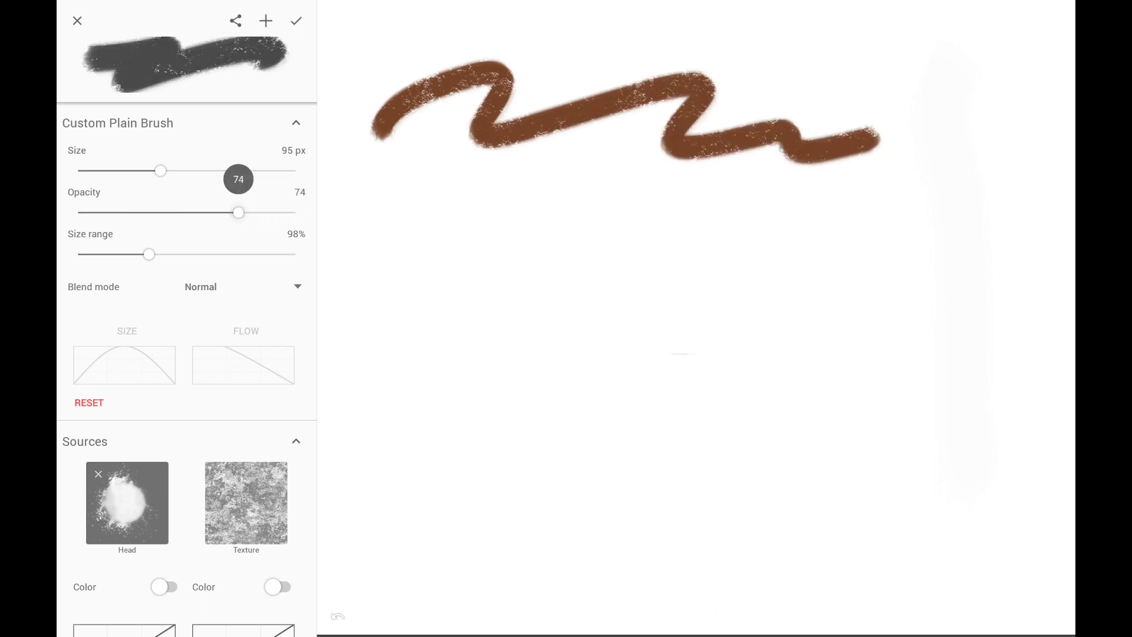
{"action": "mouse_move", "coordinate": [363, 262]}
{"action": "left_mouse_down"}
{"action": "mouse_move", "coordinate": [663, 209]}
{"action": "mouse_move", "coordinate": [911, 243]}
{"action": "left_mouse_up"}
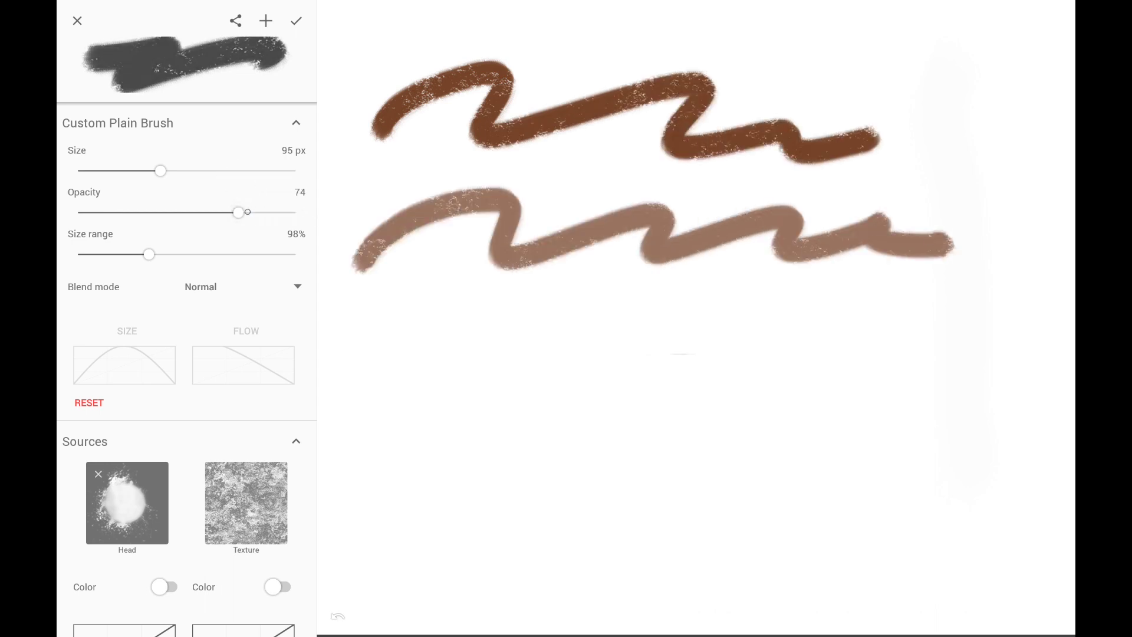
{"action": "left_click_drag", "start_coordinate": [247, 212], "coordinate": [185, 212]}
{"action": "mouse_move", "coordinate": [407, 373]}
{"action": "left_mouse_down"}
{"action": "mouse_move", "coordinate": [681, 344]}
{"action": "mouse_move", "coordinate": [918, 361]}
{"action": "left_mouse_up"}
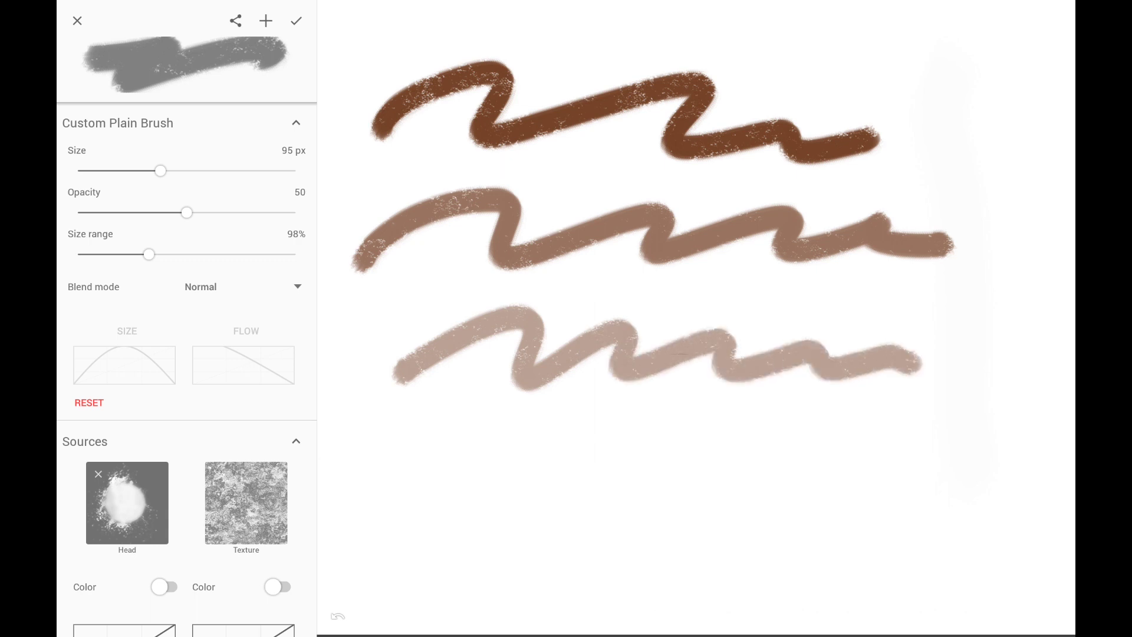
{"action": "left_click_drag", "start_coordinate": [186, 213], "coordinate": [120, 212]}
{"action": "mouse_move", "coordinate": [393, 495]}
{"action": "left_mouse_down"}
{"action": "mouse_move", "coordinate": [581, 443]}
{"action": "mouse_move", "coordinate": [961, 433]}
{"action": "left_mouse_up"}
{"action": "left_click_drag", "start_coordinate": [123, 213], "coordinate": [84, 212]}
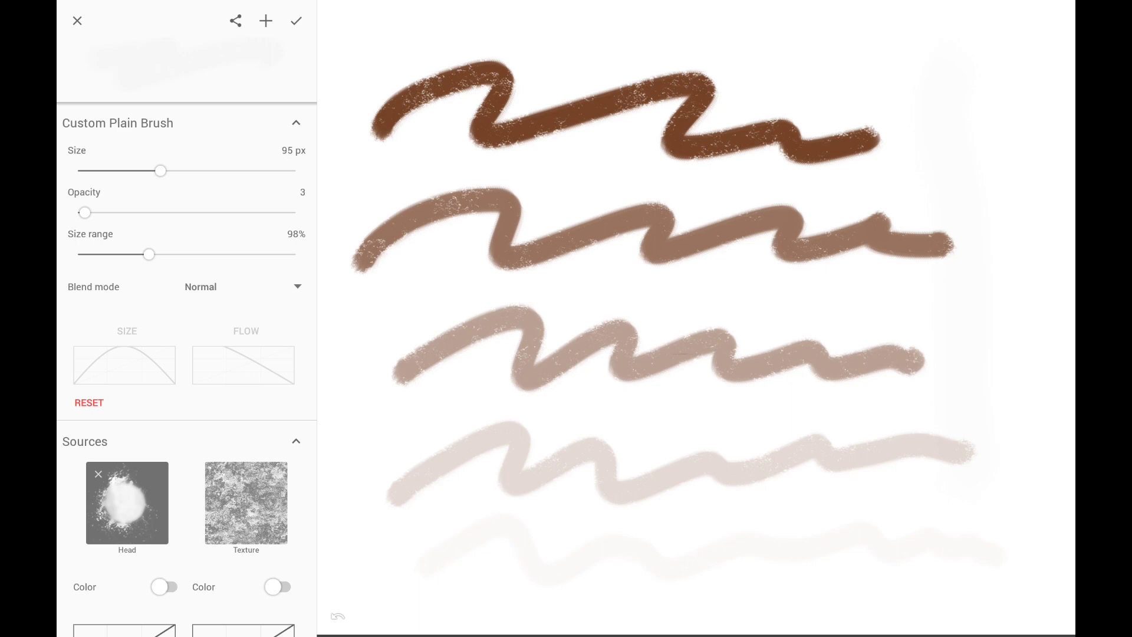
Step: Reset opacity to 100 and paint vertical strokes in Normal, Multiply and Lighten modes
{"action": "left_click", "coordinate": [295, 213]}
{"action": "left_click", "coordinate": [212, 289]}
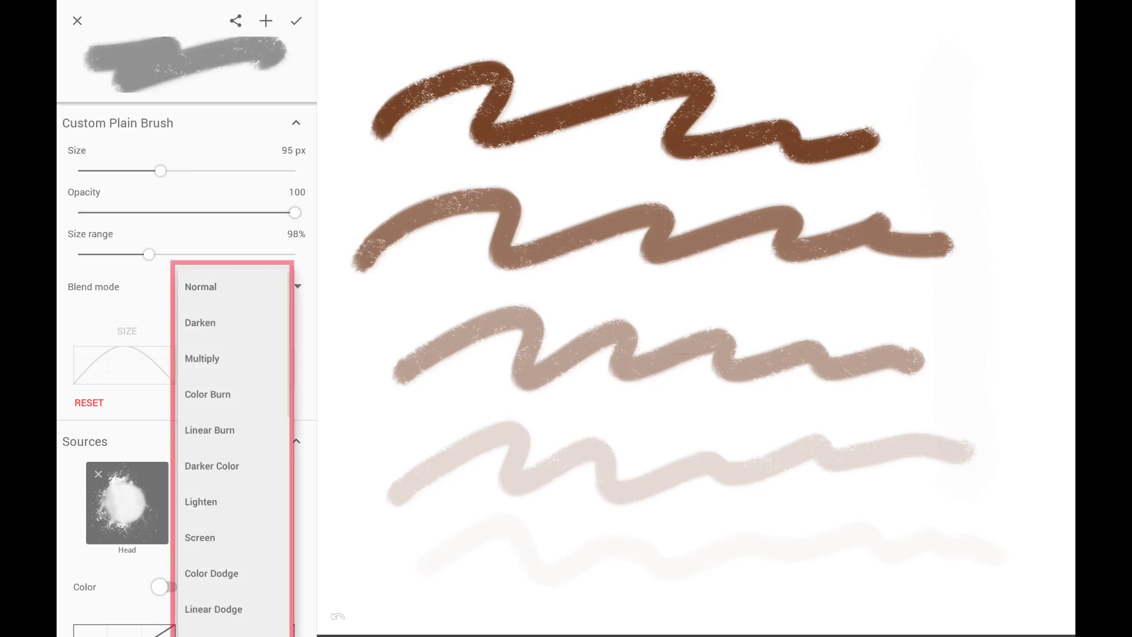
{"action": "left_click", "coordinate": [213, 289]}
{"action": "left_click_drag", "start_coordinate": [501, 13], "coordinate": [487, 544]}
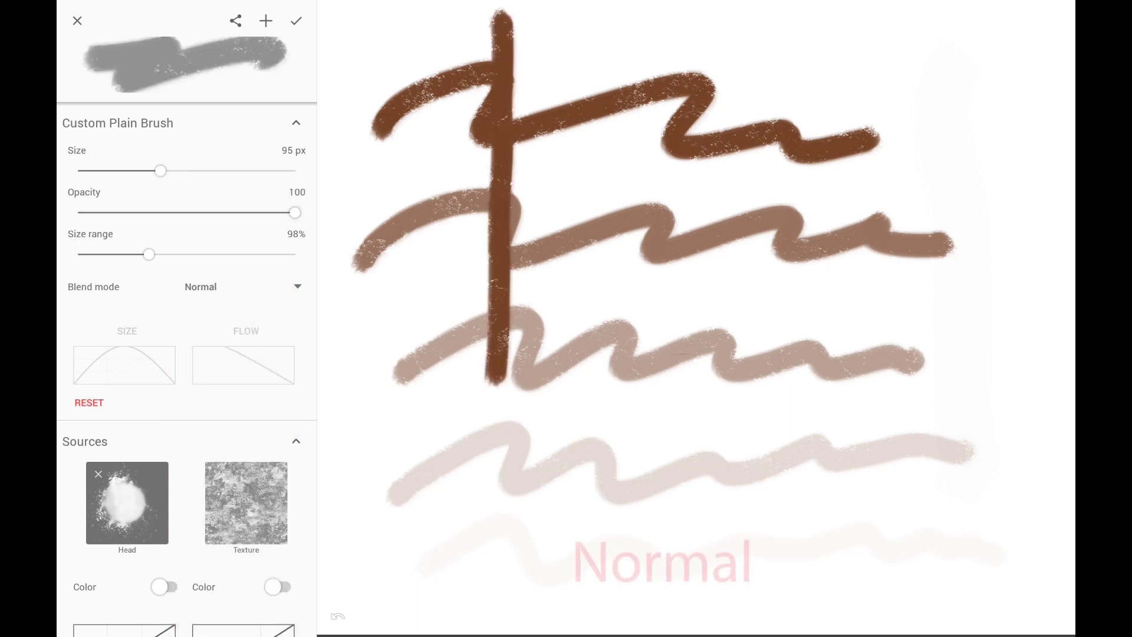
{"action": "left_click", "coordinate": [249, 286]}
{"action": "left_click", "coordinate": [236, 352]}
{"action": "left_click_drag", "start_coordinate": [573, 33], "coordinate": [560, 599]}
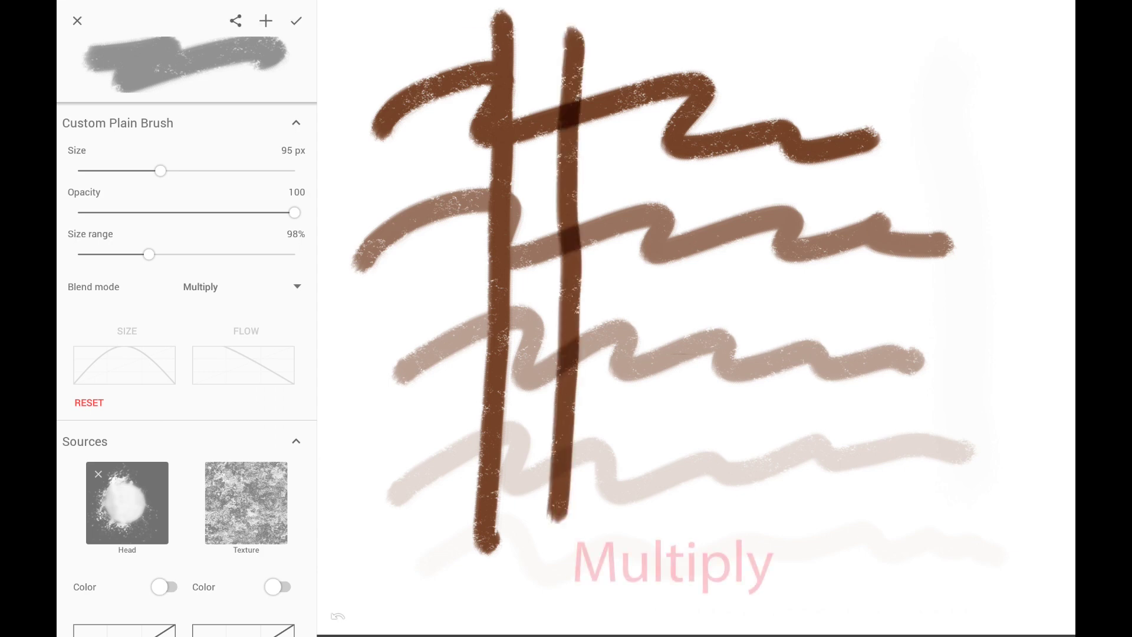
{"action": "left_click", "coordinate": [235, 287]}
{"action": "left_click", "coordinate": [217, 434]}
{"action": "left_click_drag", "start_coordinate": [667, 26], "coordinate": [661, 531]}
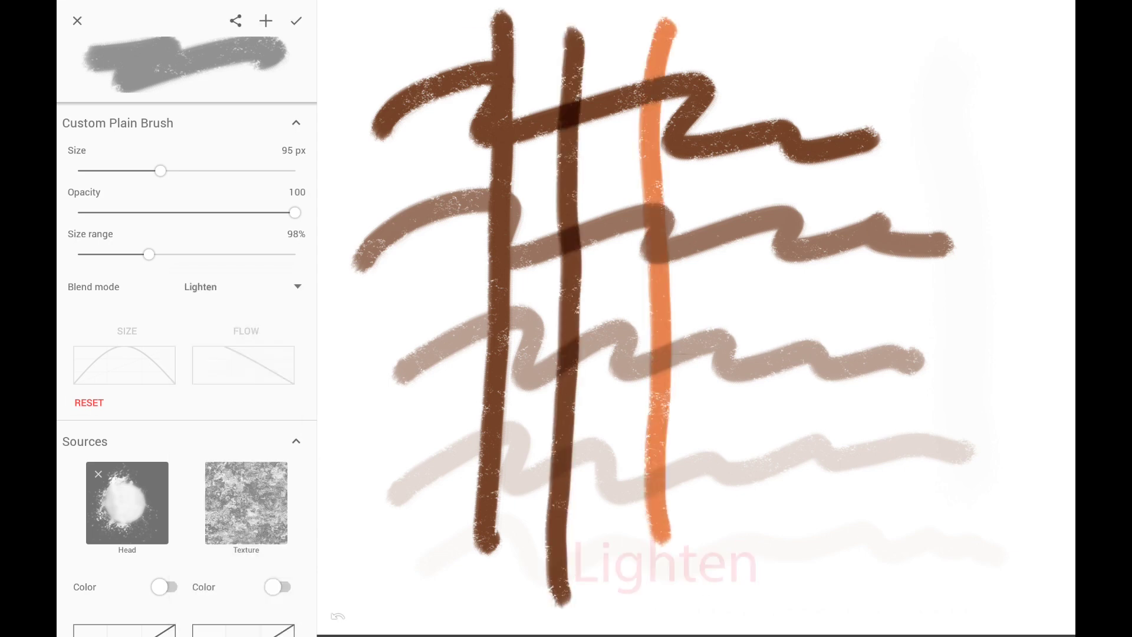
Step: After trying Overlay, paint strokes in Exclusion, Color and Luminosity, then restore Normal
{"action": "left_click", "coordinate": [234, 287]}
{"action": "left_click", "coordinate": [204, 463]}
{"action": "left_click", "coordinate": [234, 286]}
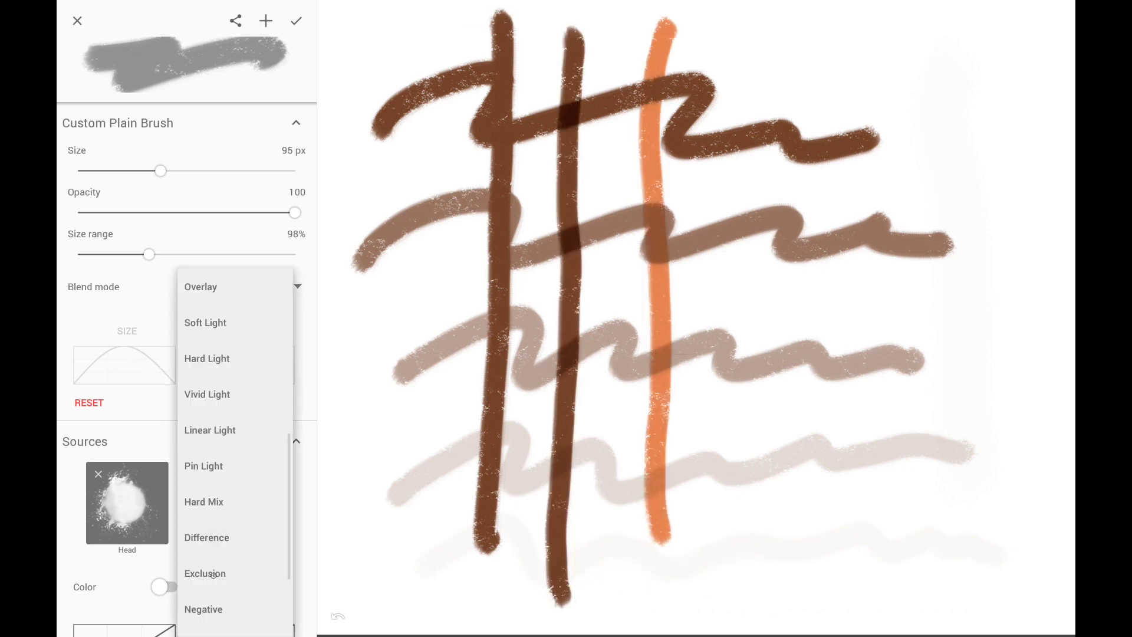
{"action": "left_click", "coordinate": [213, 571]}
{"action": "left_click_drag", "start_coordinate": [748, 35], "coordinate": [744, 544]}
{"action": "left_click", "coordinate": [216, 285]}
{"action": "left_click", "coordinate": [204, 582]}
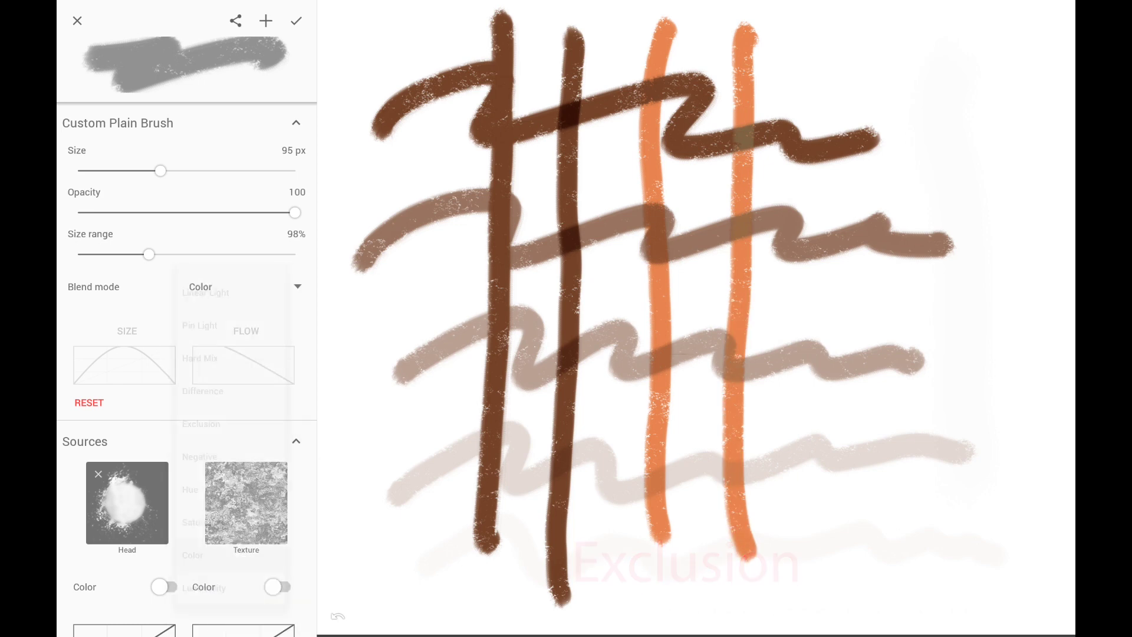
{"action": "left_click_drag", "start_coordinate": [841, 27], "coordinate": [846, 562]}
{"action": "left_click", "coordinate": [235, 286]}
{"action": "left_click", "coordinate": [213, 614]}
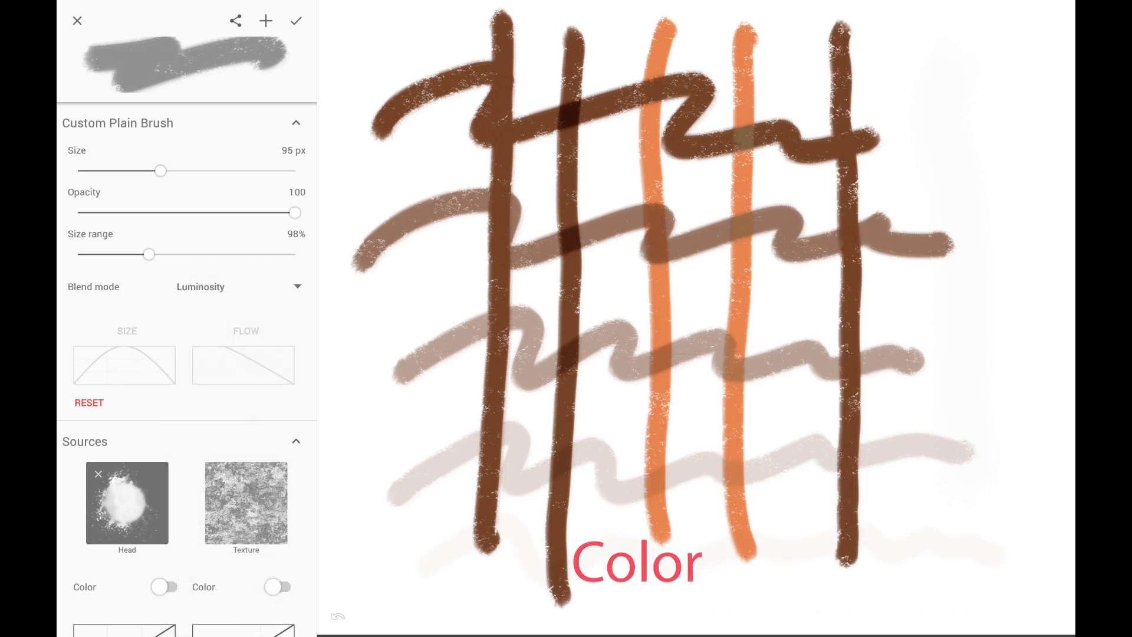
{"action": "left_click_drag", "start_coordinate": [936, 40], "coordinate": [925, 573]}
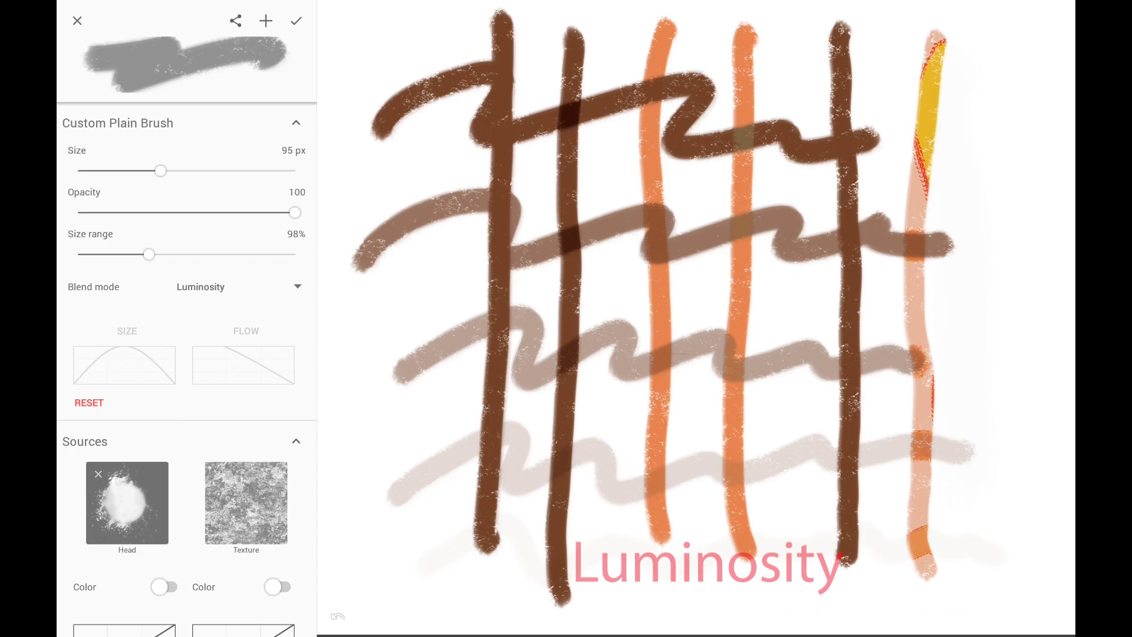
{"action": "left_click", "coordinate": [234, 286]}
{"action": "scroll", "coordinate": [229, 300], "scroll_direction": "up", "scroll_amount": 10}
{"action": "left_click", "coordinate": [228, 300]}
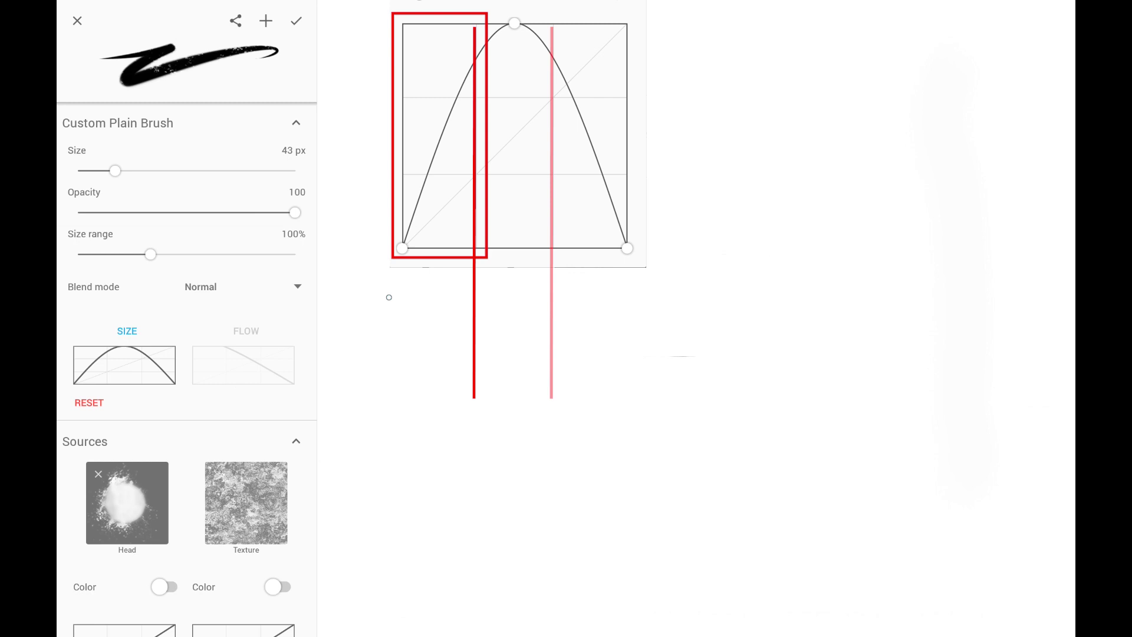
Step: Paint tapered test strokes, raising the brush size to 128 px between them
{"action": "left_click_drag", "start_coordinate": [548, 293], "coordinate": [646, 291]}
{"action": "left_click_drag", "start_coordinate": [115, 170], "coordinate": [186, 171]}
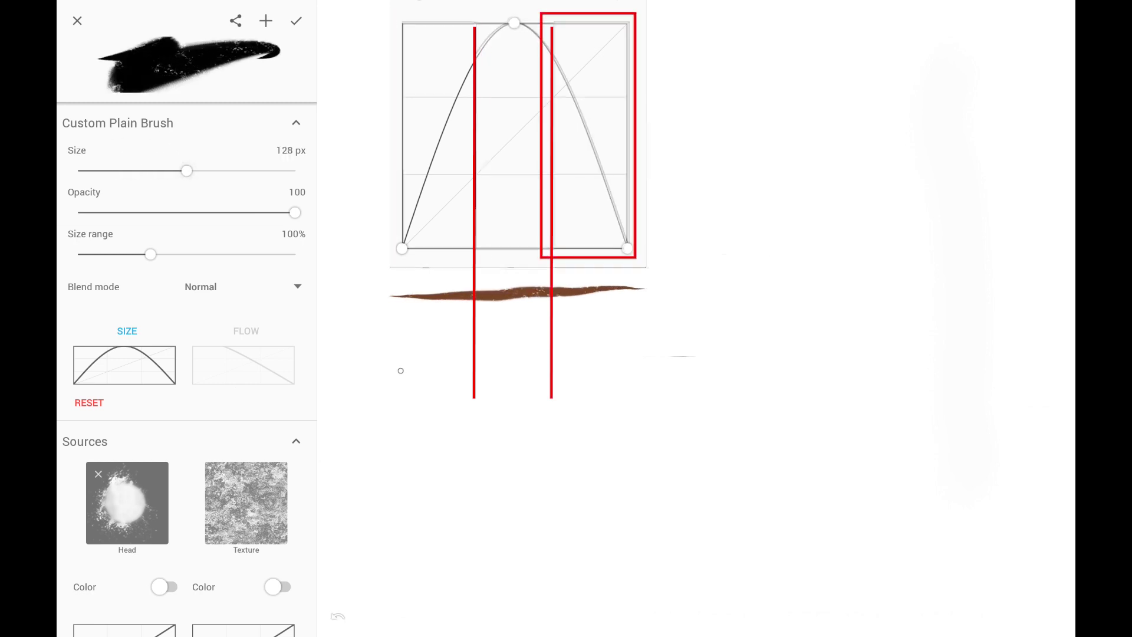
{"action": "left_click_drag", "start_coordinate": [395, 368], "coordinate": [660, 358]}
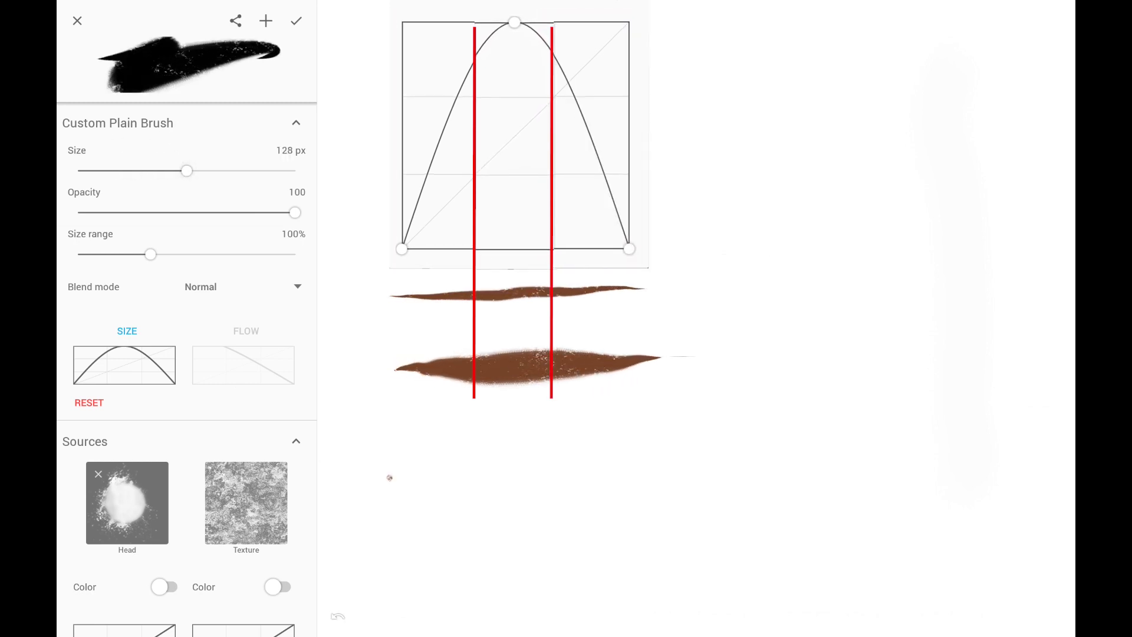
{"action": "left_click_drag", "start_coordinate": [389, 478], "coordinate": [1048, 460]}
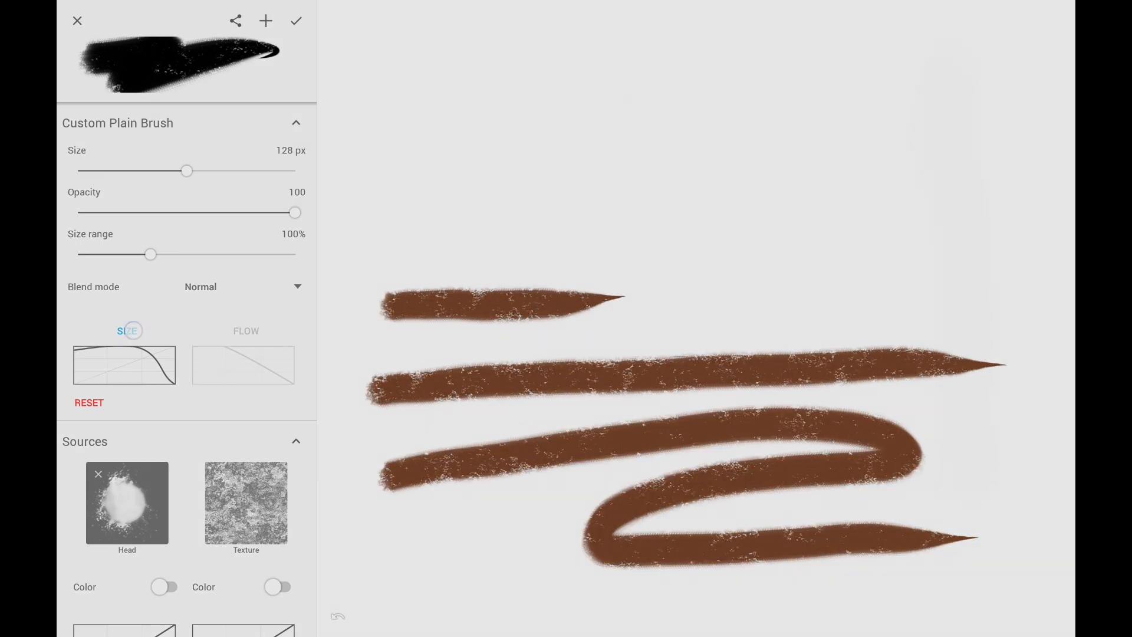
Step: Show the flow pressure curve and paint test strokes that fade toward their ends
{"action": "left_click", "coordinate": [246, 330]}
{"action": "left_click_drag", "start_coordinate": [415, 264], "coordinate": [665, 258]}
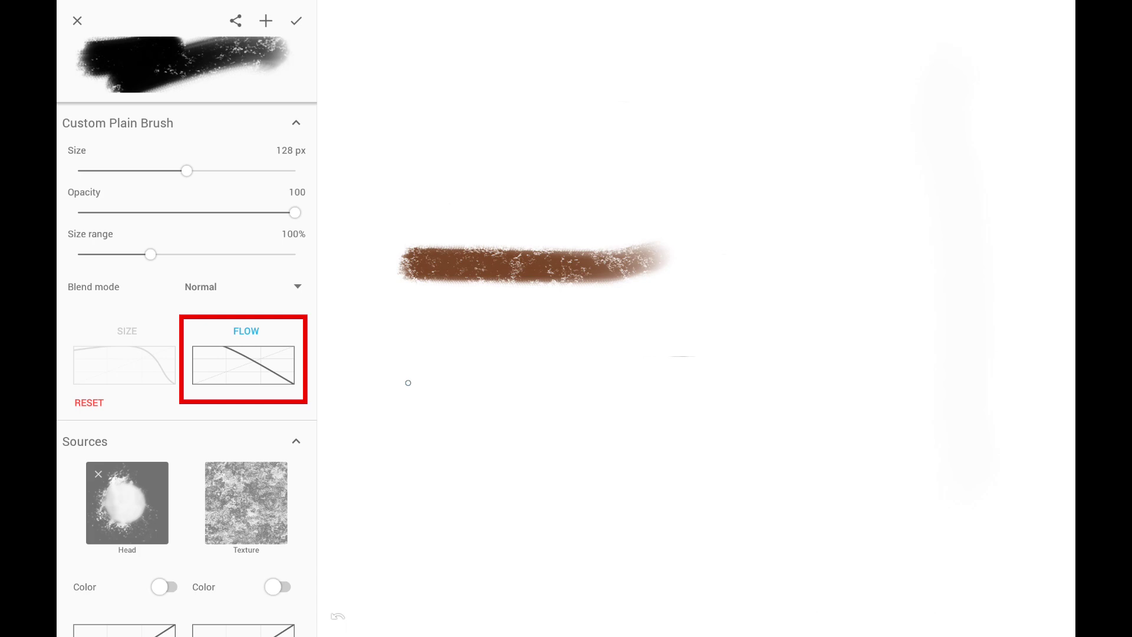
{"action": "left_click_drag", "start_coordinate": [381, 383], "coordinate": [1009, 353]}
{"action": "mouse_move", "coordinate": [400, 476]}
{"action": "left_mouse_down"}
{"action": "mouse_move", "coordinate": [558, 467]}
{"action": "mouse_move", "coordinate": [950, 553]}
{"action": "left_mouse_up"}
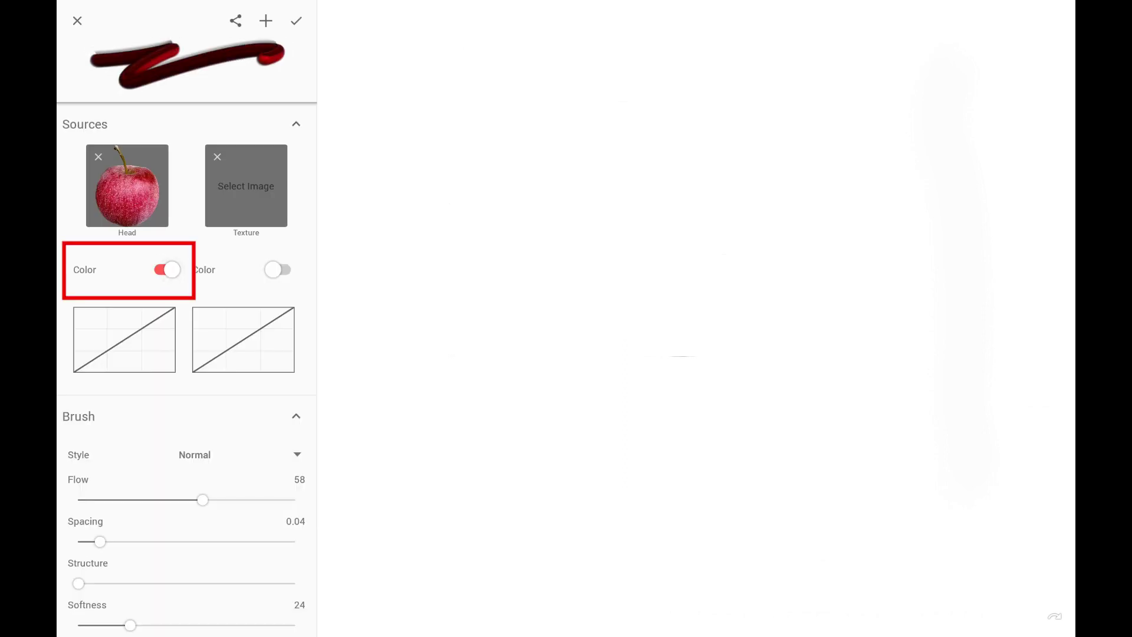
Step: Paint a red zigzag, set spacing 0.46 and size 42%, then paint apple-stamp strokes
{"action": "mouse_move", "coordinate": [384, 261]}
{"action": "left_mouse_down"}
{"action": "mouse_move", "coordinate": [586, 114]}
{"action": "mouse_move", "coordinate": [614, 203]}
{"action": "mouse_move", "coordinate": [912, 256]}
{"action": "left_mouse_up"}
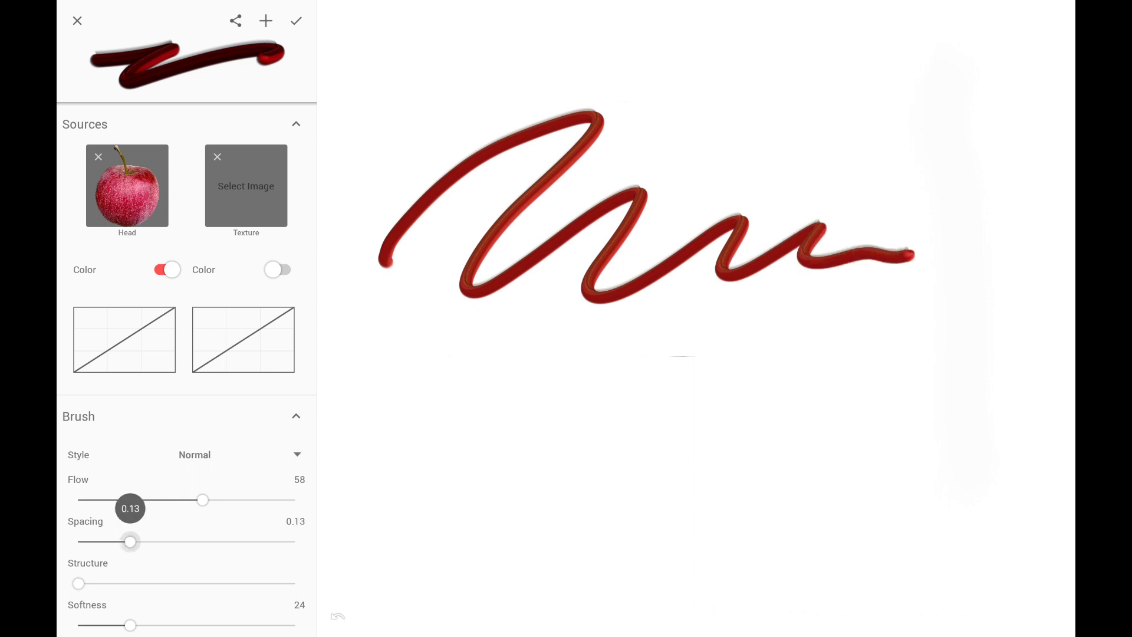
{"action": "left_click_drag", "start_coordinate": [130, 541], "coordinate": [180, 541]}
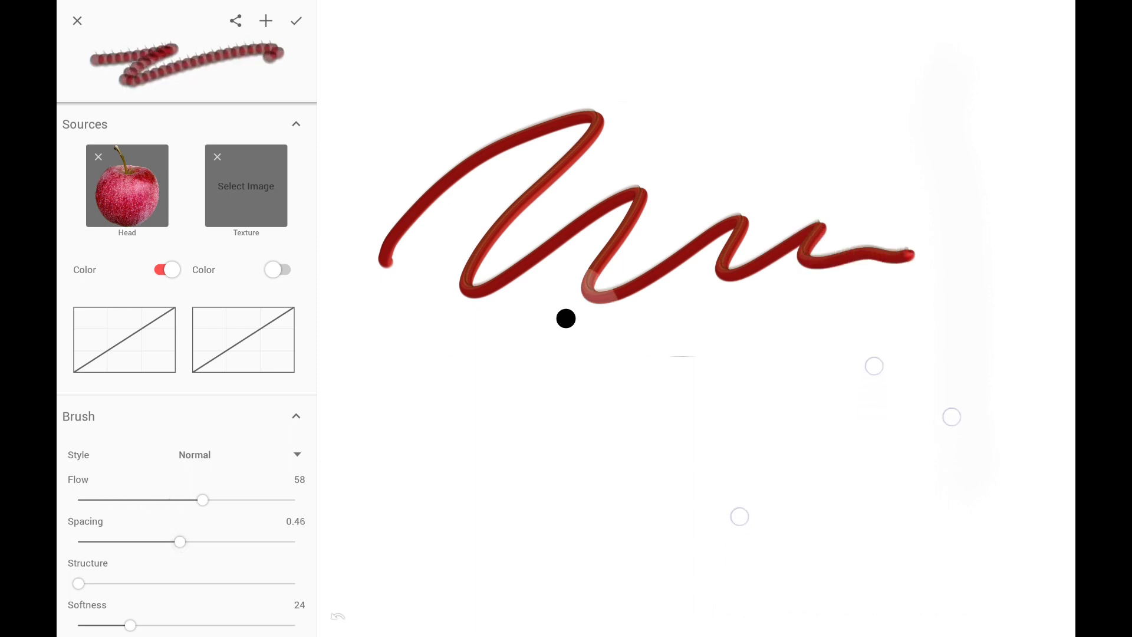
{"action": "left_click_drag", "start_coordinate": [875, 366], "coordinate": [880, 316]}
{"action": "mouse_move", "coordinate": [407, 453]}
{"action": "left_mouse_down"}
{"action": "mouse_move", "coordinate": [469, 376]}
{"action": "mouse_move", "coordinate": [579, 464]}
{"action": "mouse_move", "coordinate": [823, 402]}
{"action": "mouse_move", "coordinate": [708, 500]}
{"action": "mouse_move", "coordinate": [818, 527]}
{"action": "left_mouse_up"}
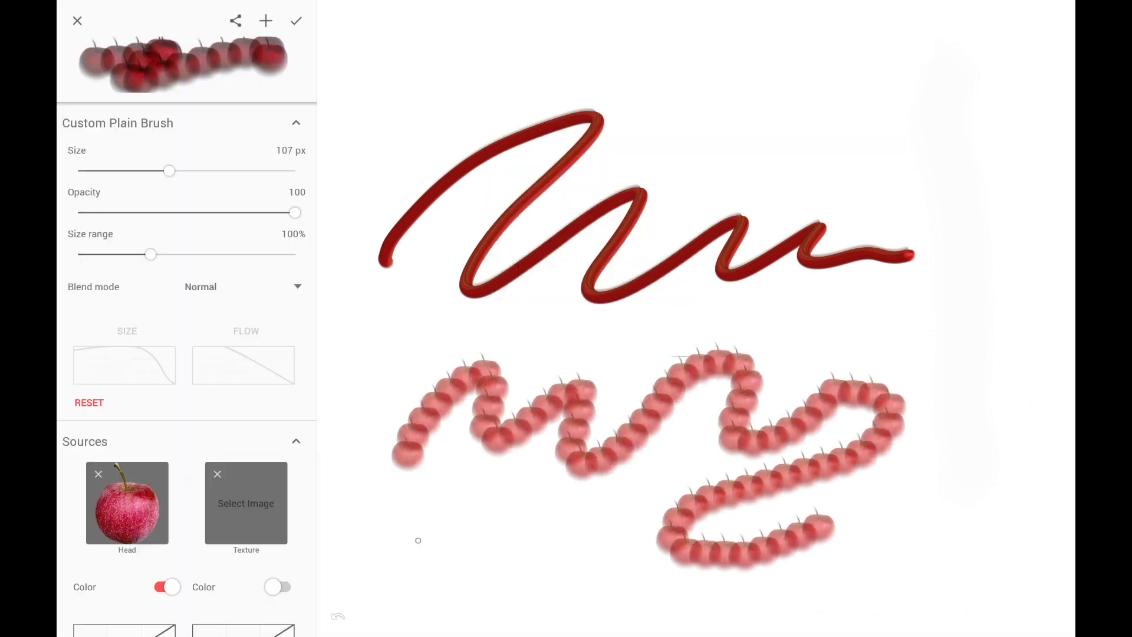
{"action": "mouse_move", "coordinate": [405, 556]}
{"action": "left_mouse_down"}
{"action": "mouse_move", "coordinate": [434, 504]}
{"action": "mouse_move", "coordinate": [566, 517]}
{"action": "mouse_move", "coordinate": [941, 266]}
{"action": "mouse_move", "coordinate": [947, 443]}
{"action": "mouse_move", "coordinate": [973, 522]}
{"action": "left_mouse_up"}
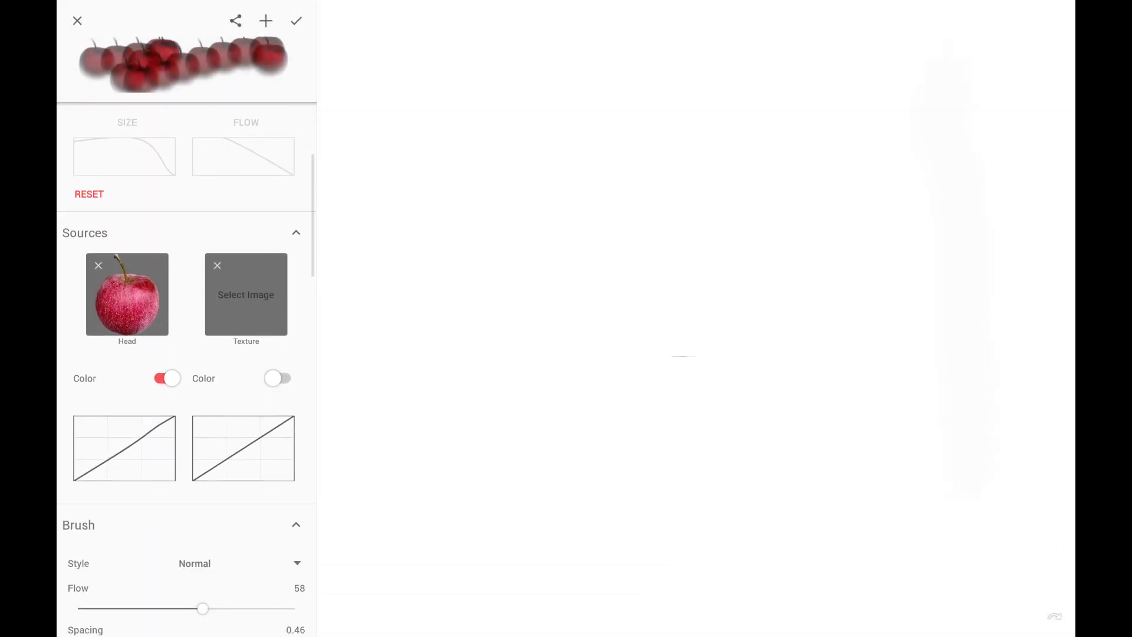
{"action": "scroll", "coordinate": [186, 371], "scroll_direction": "down", "scroll_amount": 2}
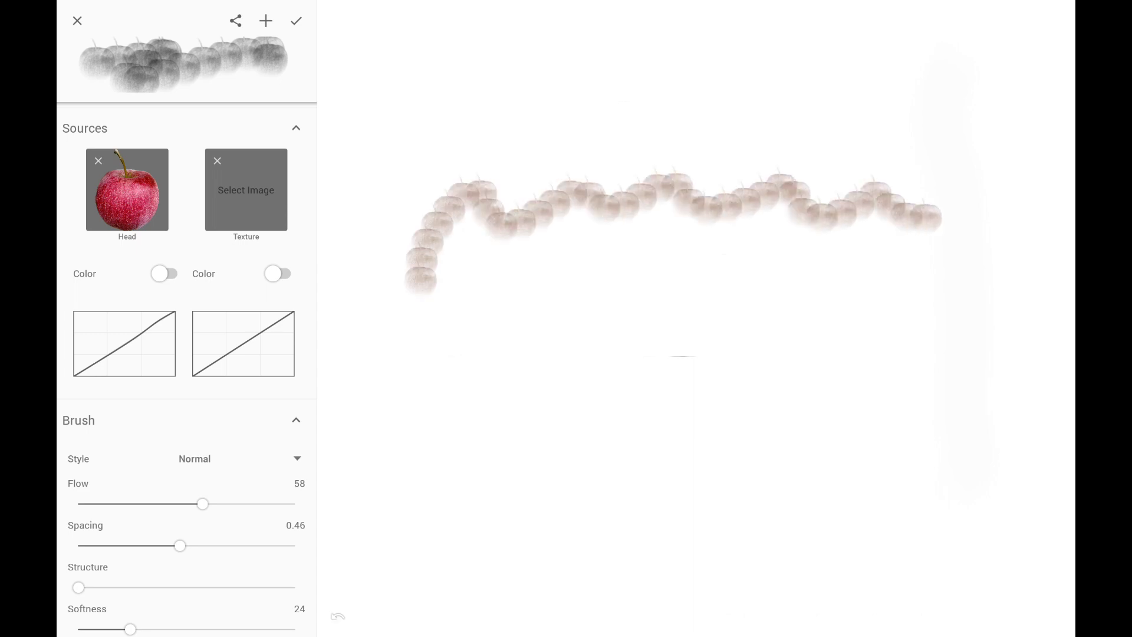
Step: Bend the head tone curve downward and paint a darker apple-stamp test stroke
{"action": "left_click", "coordinate": [145, 335]}
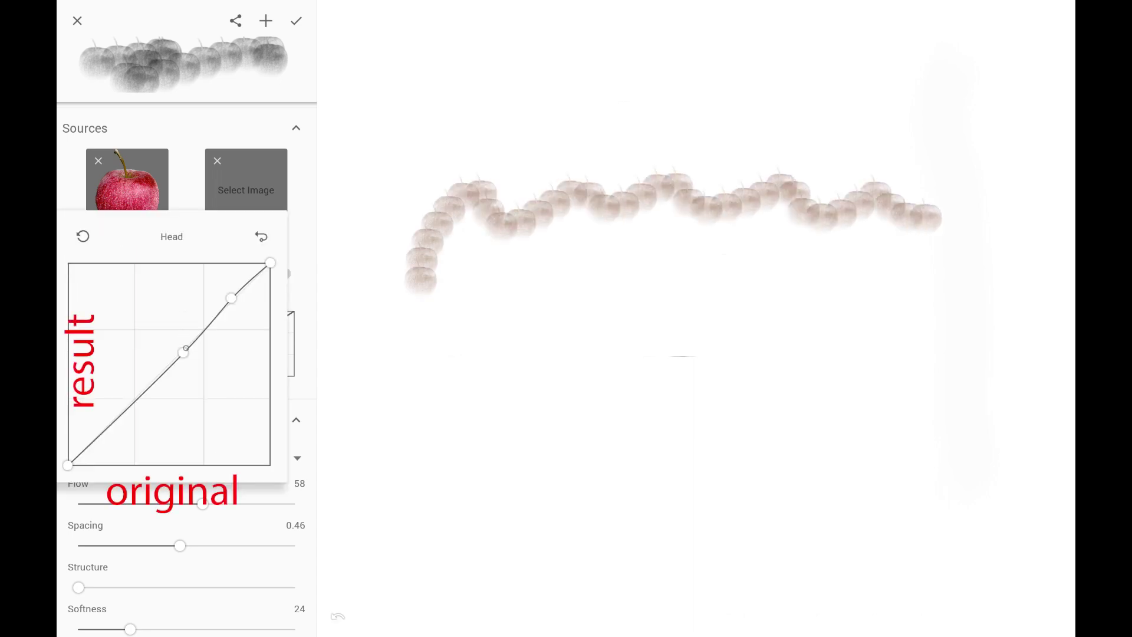
{"action": "mouse_move", "coordinate": [205, 327]}
{"action": "left_mouse_down"}
{"action": "mouse_move", "coordinate": [215, 420]}
{"action": "mouse_move", "coordinate": [139, 291]}
{"action": "left_mouse_up"}
{"action": "mouse_move", "coordinate": [410, 375]}
{"action": "left_mouse_down"}
{"action": "mouse_move", "coordinate": [549, 283]}
{"action": "mouse_move", "coordinate": [721, 292]}
{"action": "mouse_move", "coordinate": [869, 323]}
{"action": "left_mouse_up"}
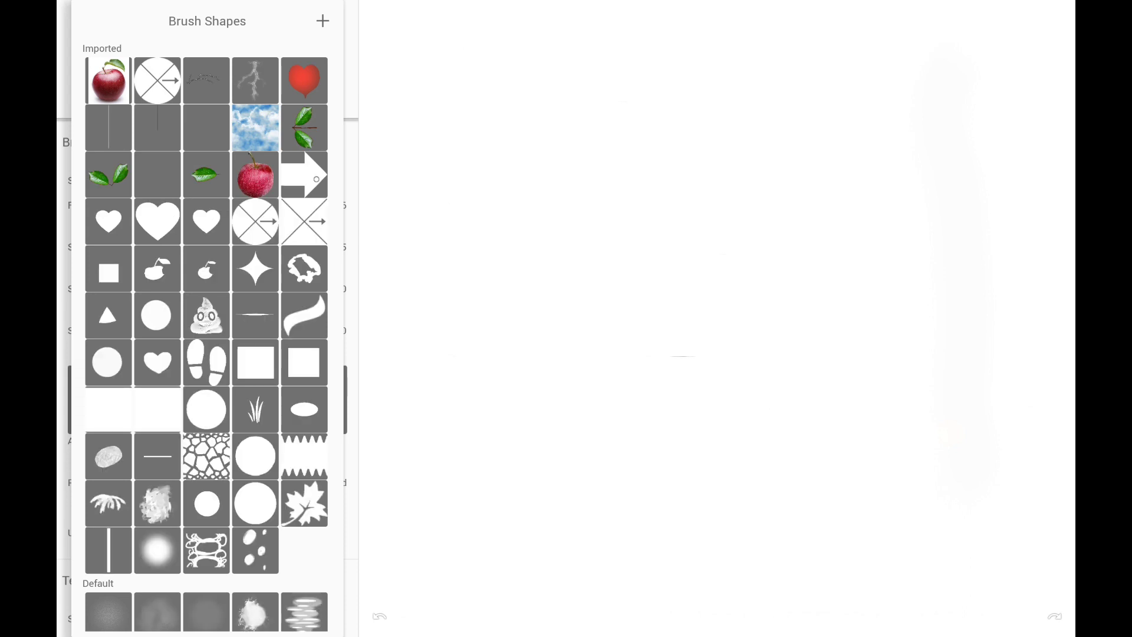
Step: Choose the arrow brush shape and paint orange arrow rows at spacings 1.02, 1.55 and 0.44
{"action": "left_click", "coordinate": [303, 175]}
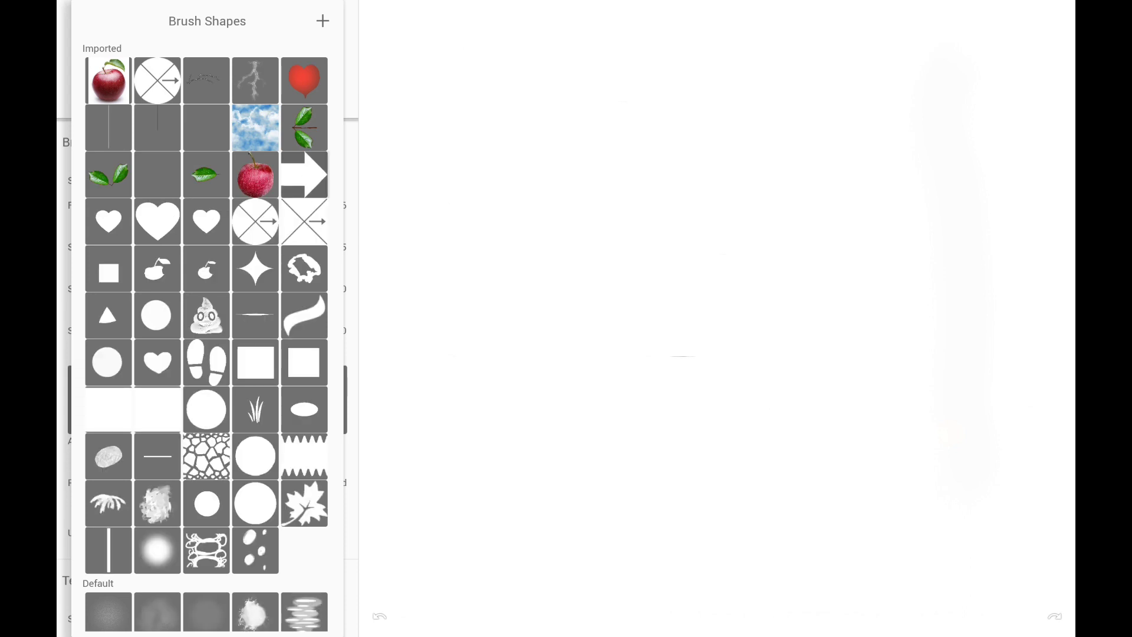
{"action": "left_click_drag", "start_coordinate": [403, 116], "coordinate": [638, 100]}
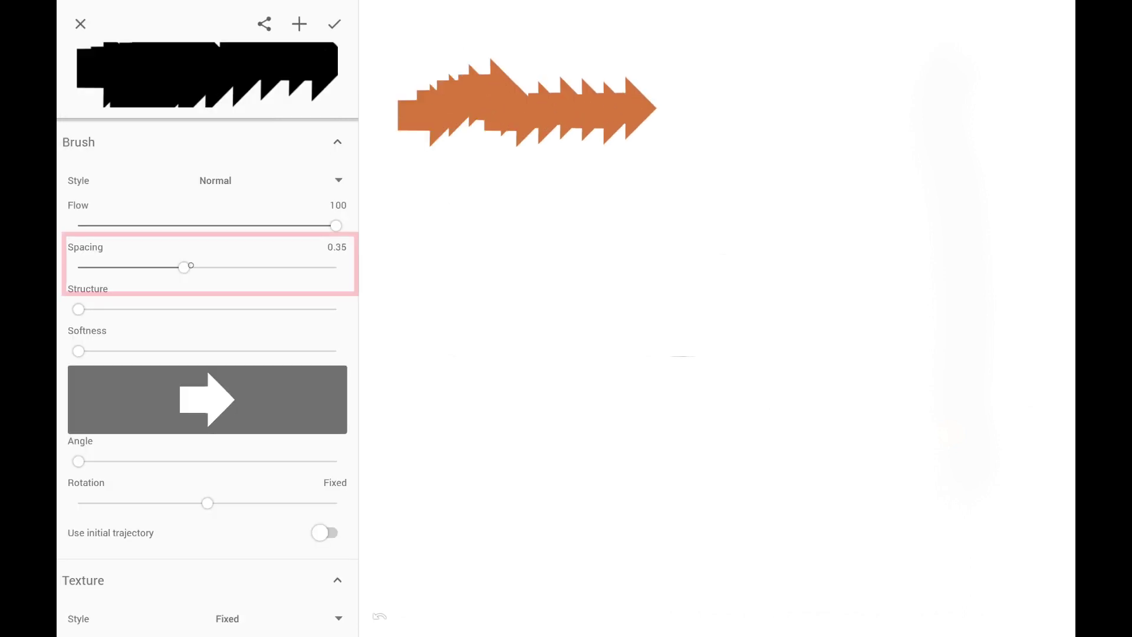
{"action": "left_click_drag", "start_coordinate": [183, 268], "coordinate": [261, 268]}
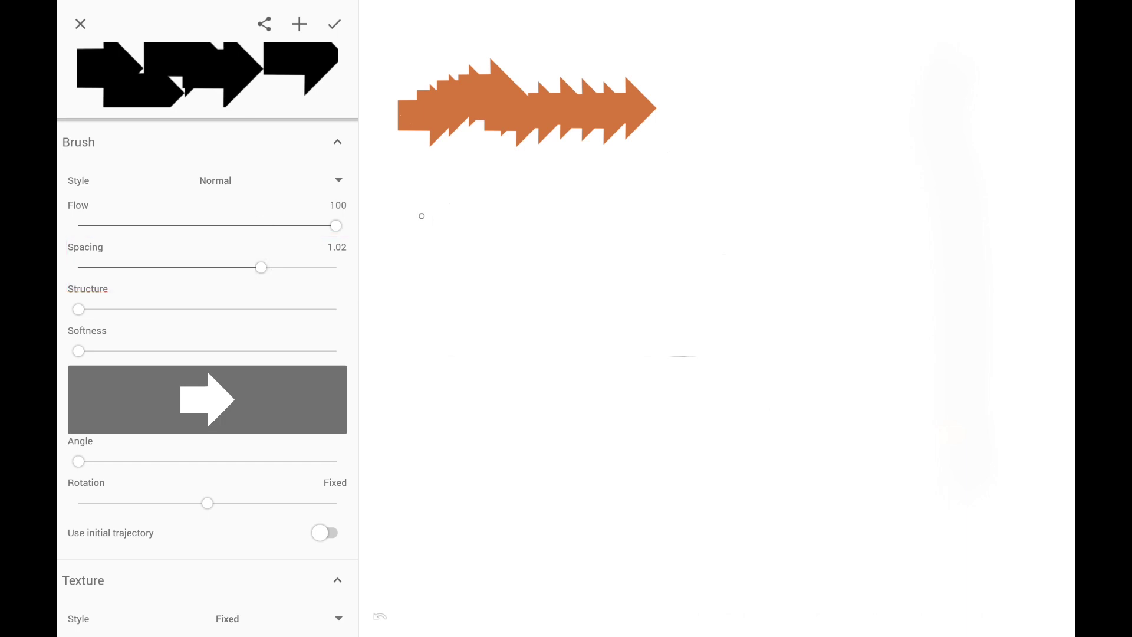
{"action": "left_click_drag", "start_coordinate": [421, 214], "coordinate": [972, 177]}
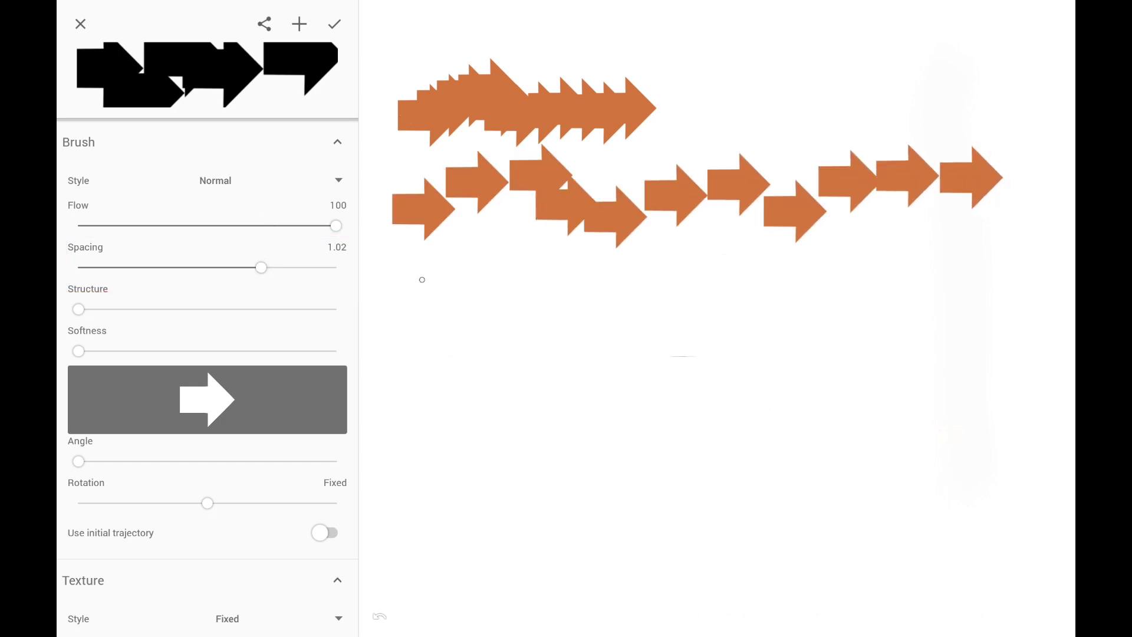
{"action": "left_click_drag", "start_coordinate": [263, 268], "coordinate": [304, 267]}
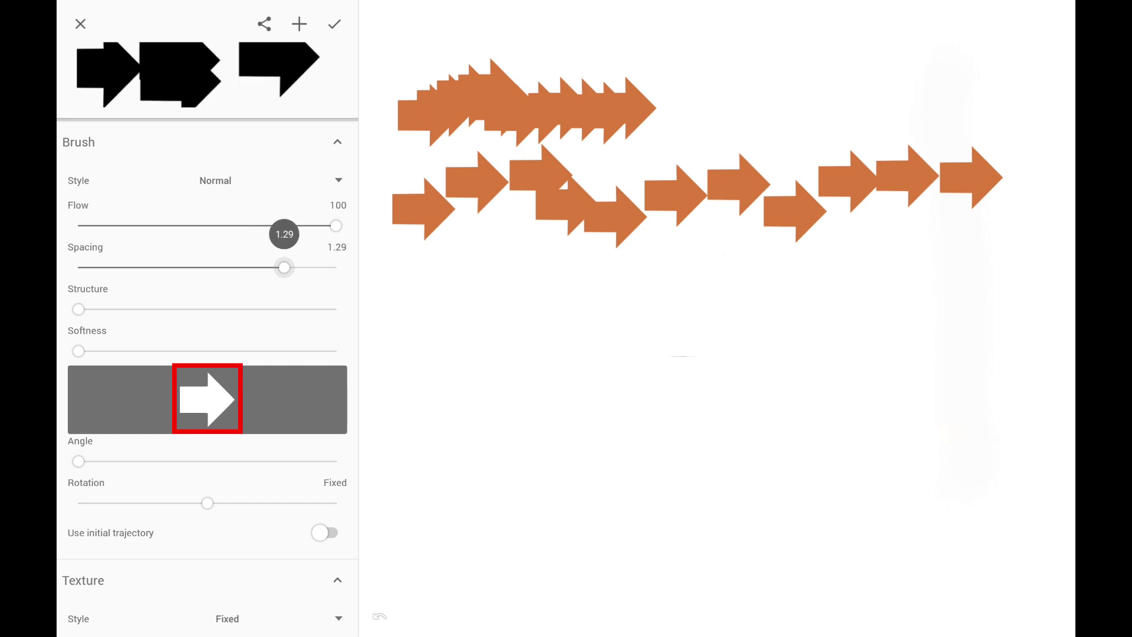
{"action": "left_click_drag", "start_coordinate": [403, 286], "coordinate": [990, 297]}
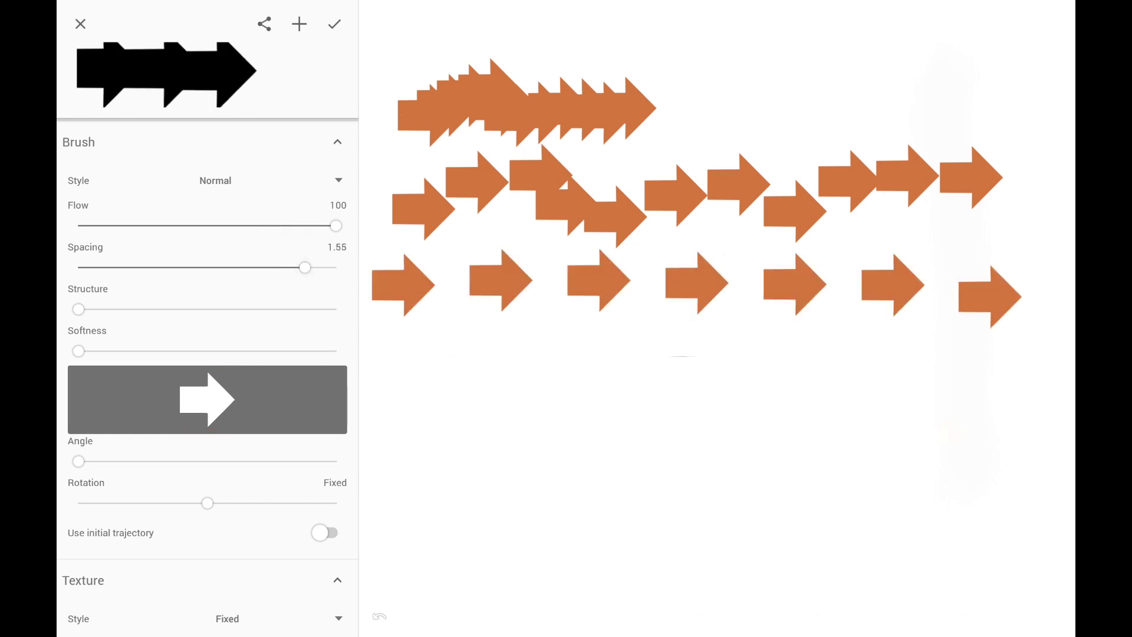
{"action": "mouse_move", "coordinate": [304, 267]}
{"action": "left_mouse_down"}
{"action": "mouse_move", "coordinate": [180, 268]}
{"action": "mouse_move", "coordinate": [196, 268]}
{"action": "left_mouse_up"}
{"action": "left_click", "coordinate": [403, 372]}
{"action": "left_click_drag", "start_coordinate": [402, 372], "coordinate": [955, 376]}
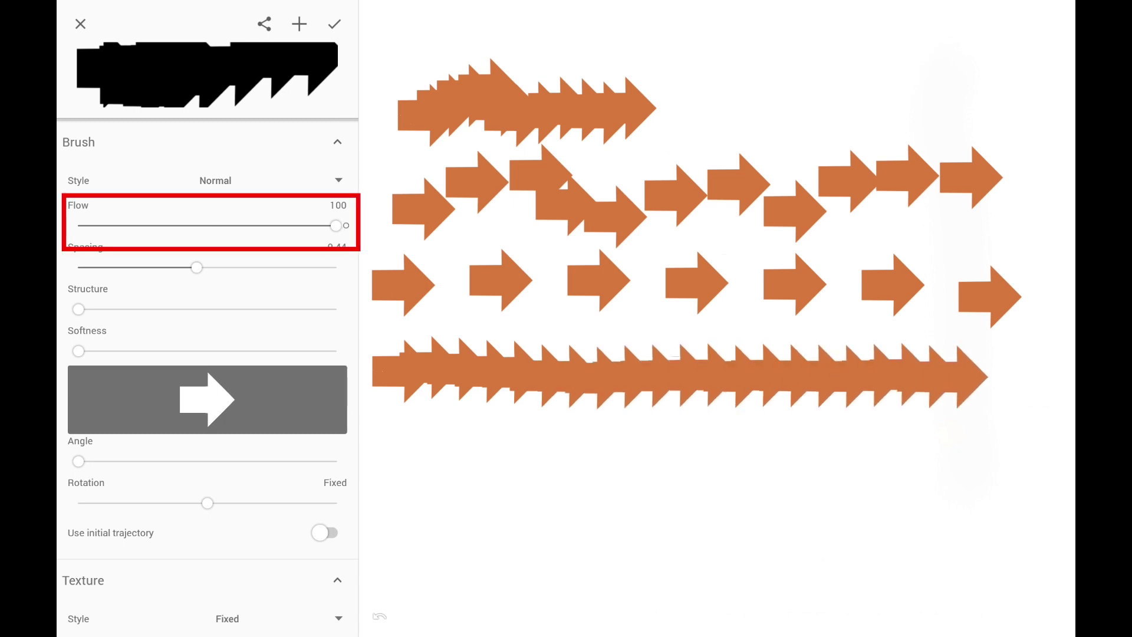
Step: Lower flow to 47 and spacing to 0.02, painting an arrow stroke at each setting
{"action": "left_click_drag", "start_coordinate": [337, 226], "coordinate": [197, 225]}
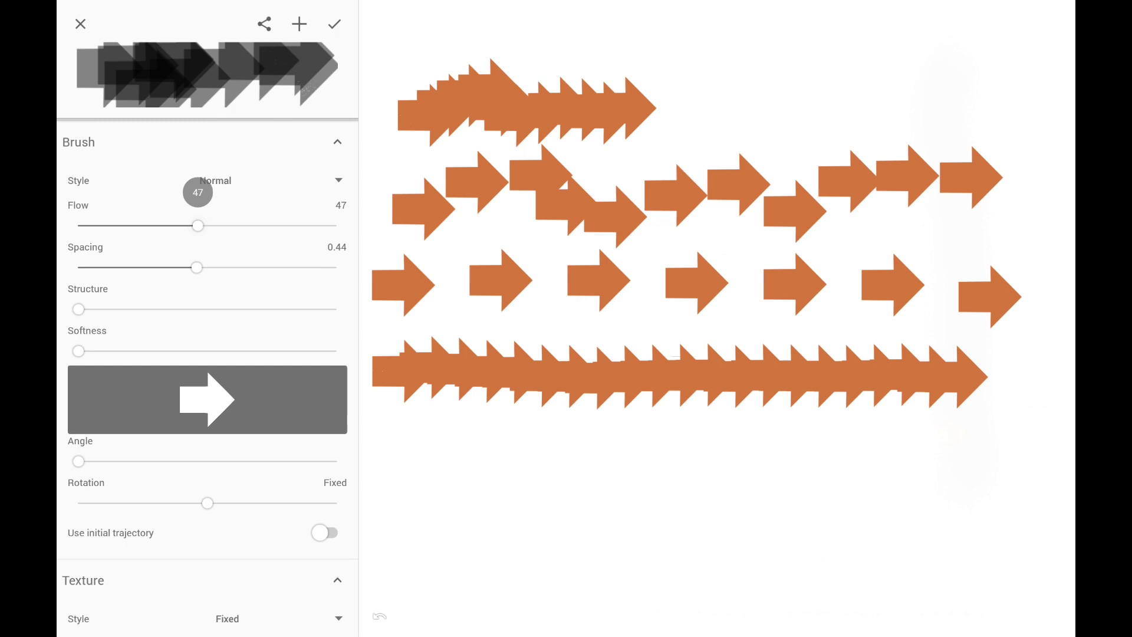
{"action": "left_click_drag", "start_coordinate": [393, 451], "coordinate": [915, 459]}
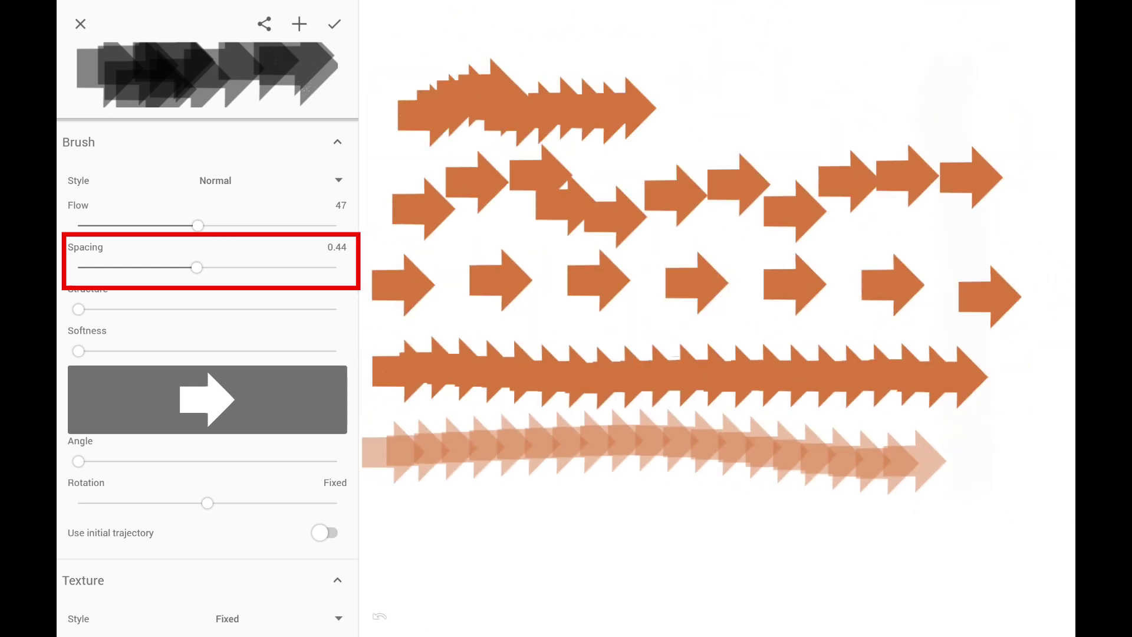
{"action": "left_click_drag", "start_coordinate": [197, 268], "coordinate": [86, 267]}
{"action": "mouse_move", "coordinate": [376, 531]}
{"action": "left_mouse_down"}
{"action": "mouse_move", "coordinate": [425, 539]}
{"action": "mouse_move", "coordinate": [721, 522]}
{"action": "mouse_move", "coordinate": [920, 540]}
{"action": "left_mouse_up"}
Step: Paint wavy arrow strokes while changing the flow to 81, 9 and then 3
{"action": "left_click_drag", "start_coordinate": [433, 186], "coordinate": [1017, 168]}
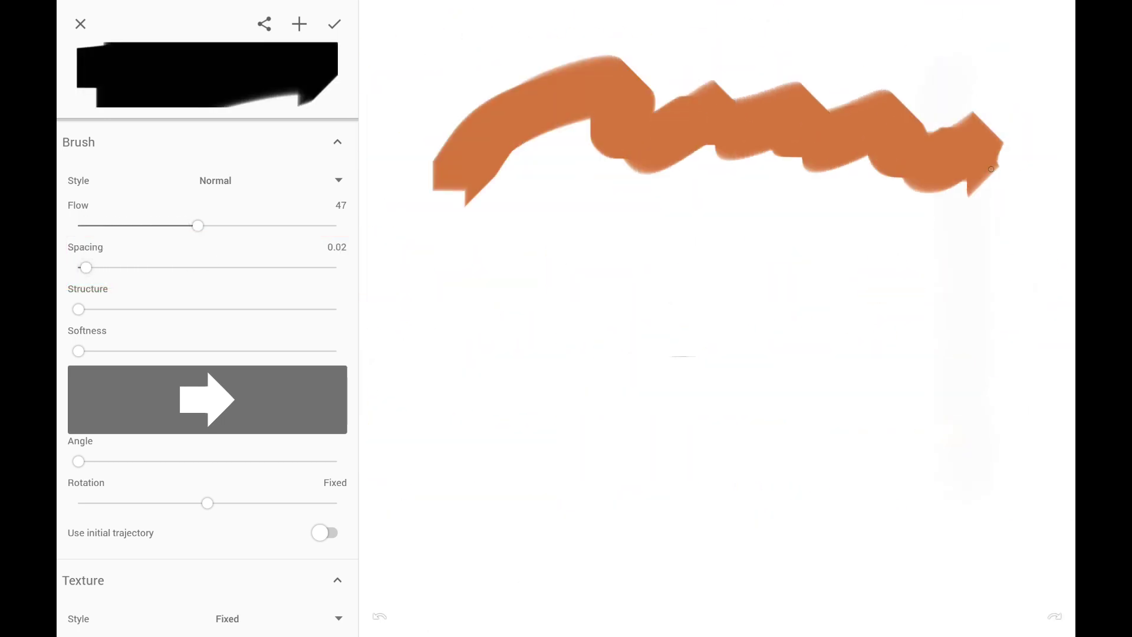
{"action": "left_click_drag", "start_coordinate": [197, 226], "coordinate": [286, 226]}
{"action": "mouse_move", "coordinate": [420, 301]}
{"action": "left_mouse_down"}
{"action": "mouse_move", "coordinate": [898, 283]}
{"action": "mouse_move", "coordinate": [965, 299]}
{"action": "left_mouse_up"}
{"action": "left_click_drag", "start_coordinate": [286, 225], "coordinate": [98, 226]}
{"action": "left_click_drag", "start_coordinate": [413, 416], "coordinate": [969, 412]}
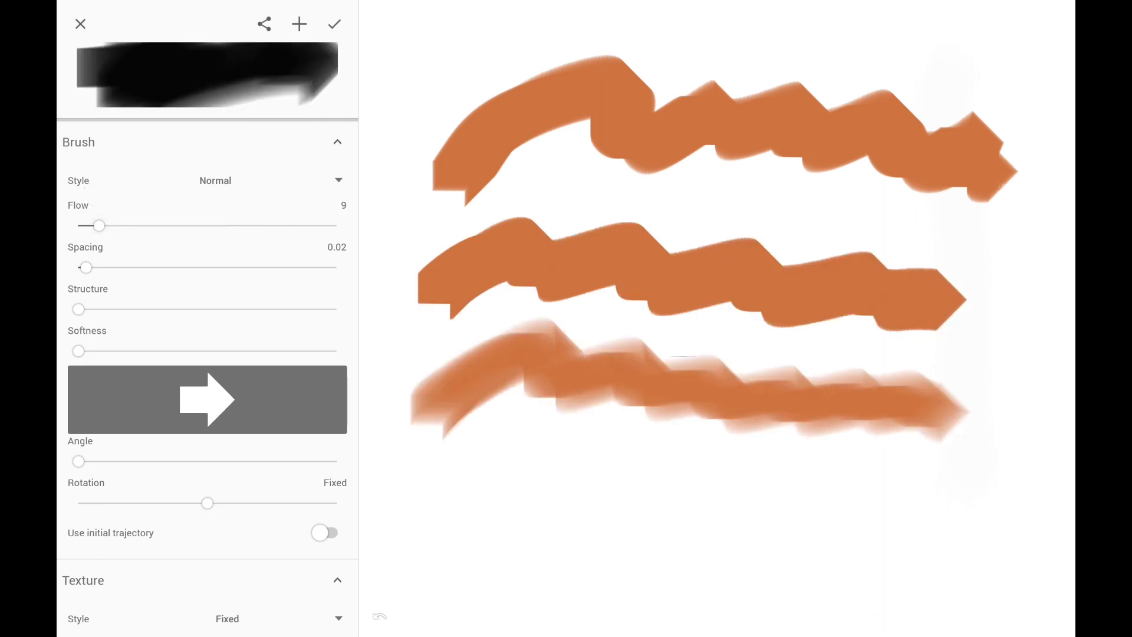
{"action": "left_click_drag", "start_coordinate": [81, 226], "coordinate": [83, 225]}
{"action": "left_click_drag", "start_coordinate": [452, 478], "coordinate": [1030, 541]}
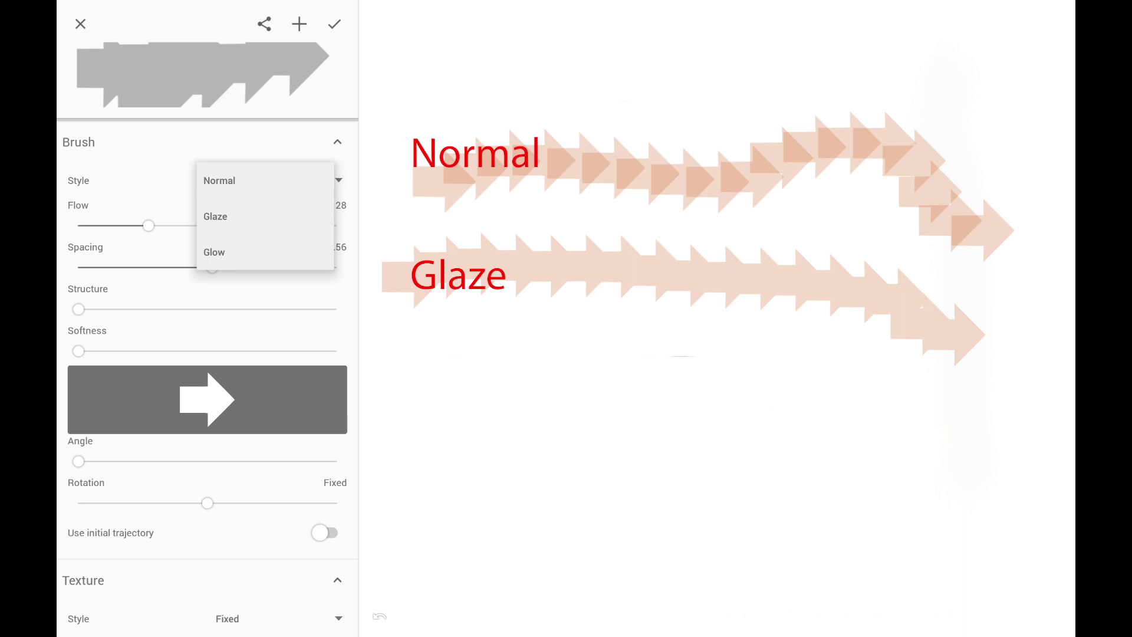
Step: Switch the brush style to Glow and paint a glowing arrow stroke
{"action": "left_click", "coordinate": [234, 252]}
{"action": "mouse_move", "coordinate": [389, 390]}
{"action": "left_mouse_down"}
{"action": "mouse_move", "coordinate": [778, 394]}
{"action": "mouse_move", "coordinate": [926, 415]}
{"action": "left_mouse_up"}
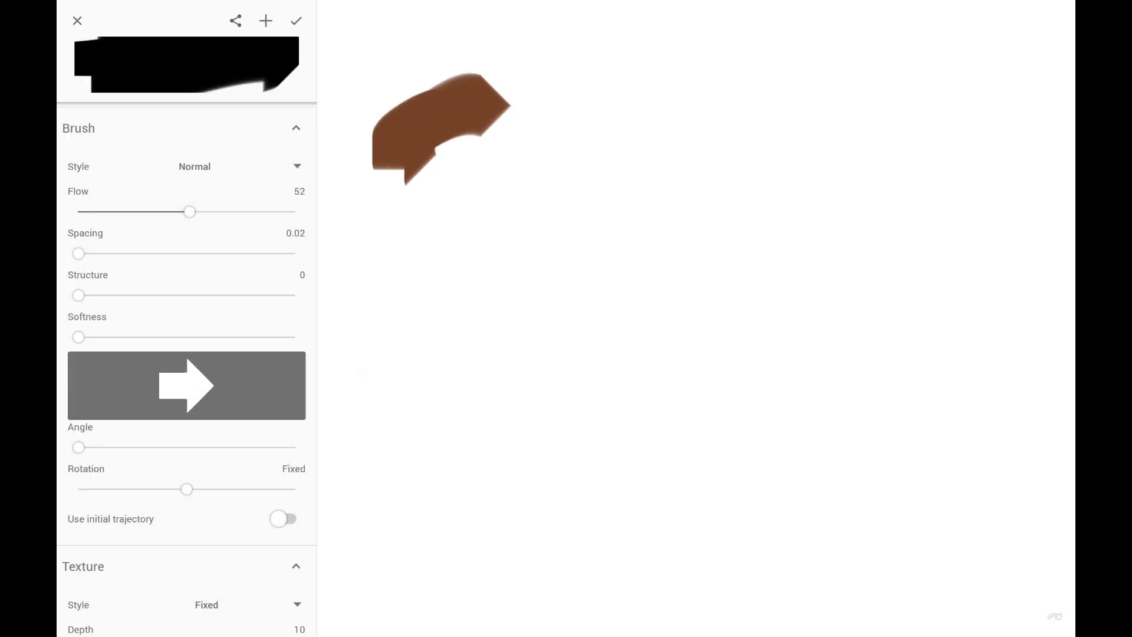
Step: Raise brush structure to 87, then set spacing to 0.32 and paint a wavy arrow stroke
{"action": "left_click_drag", "start_coordinate": [504, 106], "coordinate": [968, 108]}
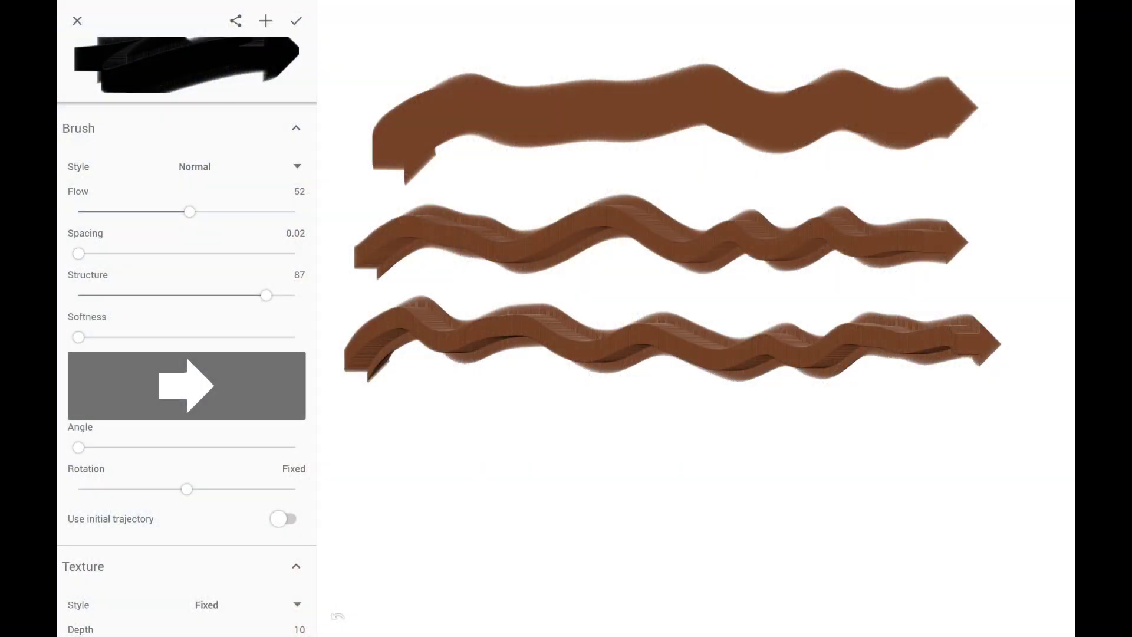
{"action": "left_click_drag", "start_coordinate": [88, 256], "coordinate": [163, 253]}
{"action": "mouse_move", "coordinate": [349, 461]}
{"action": "left_mouse_down"}
{"action": "mouse_move", "coordinate": [541, 482]}
{"action": "mouse_move", "coordinate": [768, 447]}
{"action": "mouse_move", "coordinate": [877, 455]}
{"action": "left_mouse_up"}
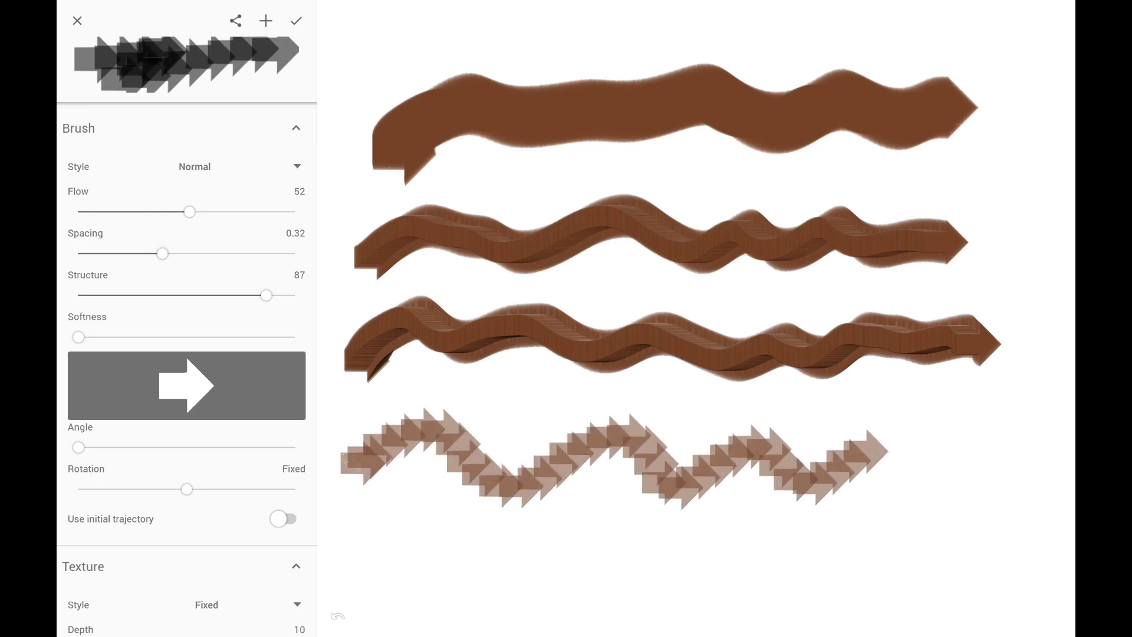
{"action": "scroll", "coordinate": [832, 451], "scroll_direction": "up", "scroll_amount": 3}
{"action": "scroll", "coordinate": [721, 373], "scroll_direction": "up", "scroll_amount": 3}
{"action": "scroll", "coordinate": [650, 334], "scroll_direction": "up", "scroll_amount": 3}
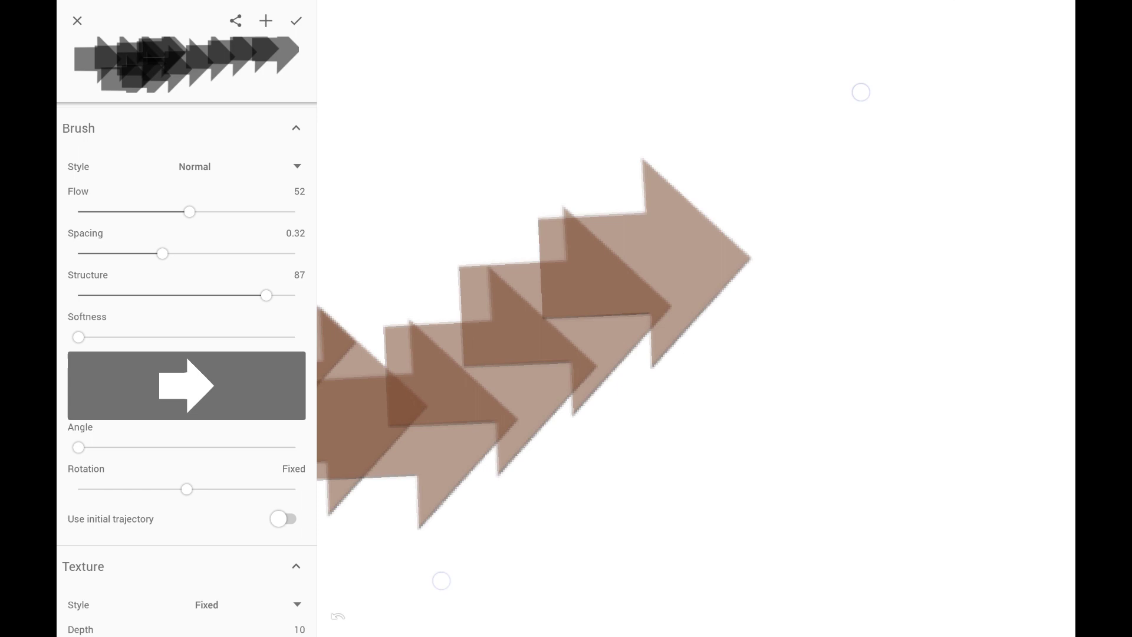
{"action": "scroll", "coordinate": [645, 273], "scroll_direction": "up", "scroll_amount": 2}
{"action": "scroll", "coordinate": [645, 273], "scroll_direction": "up", "scroll_amount": 2}
{"action": "scroll", "coordinate": [635, 285], "scroll_direction": "up", "scroll_amount": 2}
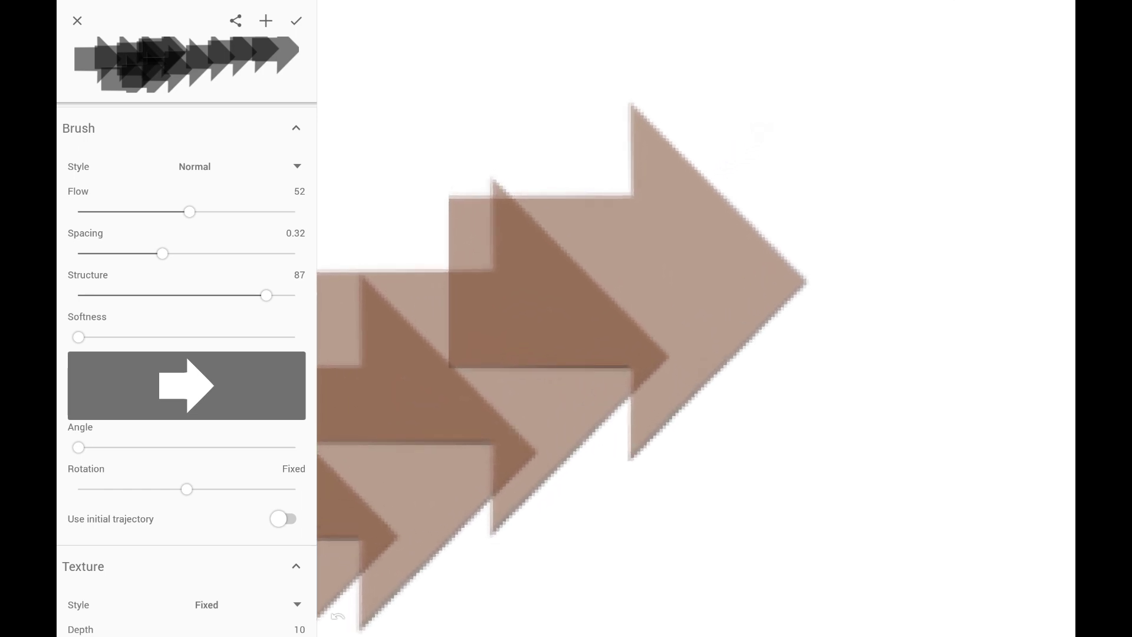
Step: Paint two brown zigzag strokes, then set softness to 77 and paint a soft stroke below
{"action": "mouse_move", "coordinate": [366, 226]}
{"action": "left_mouse_down"}
{"action": "mouse_move", "coordinate": [582, 126]}
{"action": "mouse_move", "coordinate": [939, 168]}
{"action": "left_mouse_up"}
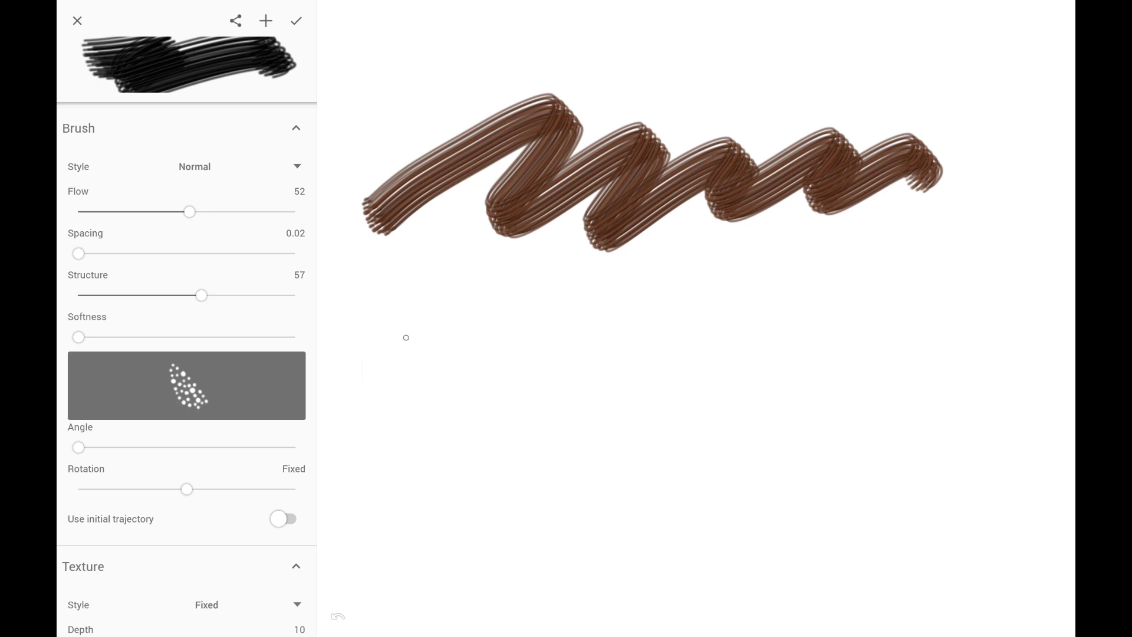
{"action": "mouse_move", "coordinate": [407, 338]}
{"action": "left_mouse_down"}
{"action": "mouse_move", "coordinate": [538, 273]}
{"action": "mouse_move", "coordinate": [770, 306]}
{"action": "left_mouse_up"}
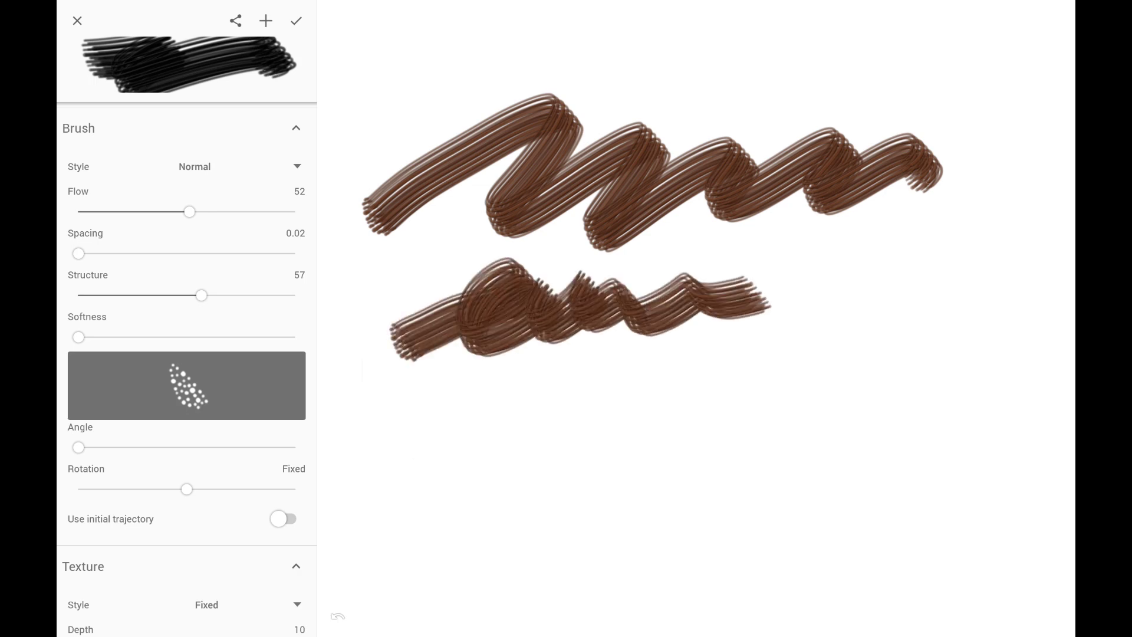
{"action": "left_click_drag", "start_coordinate": [79, 337], "coordinate": [244, 337]}
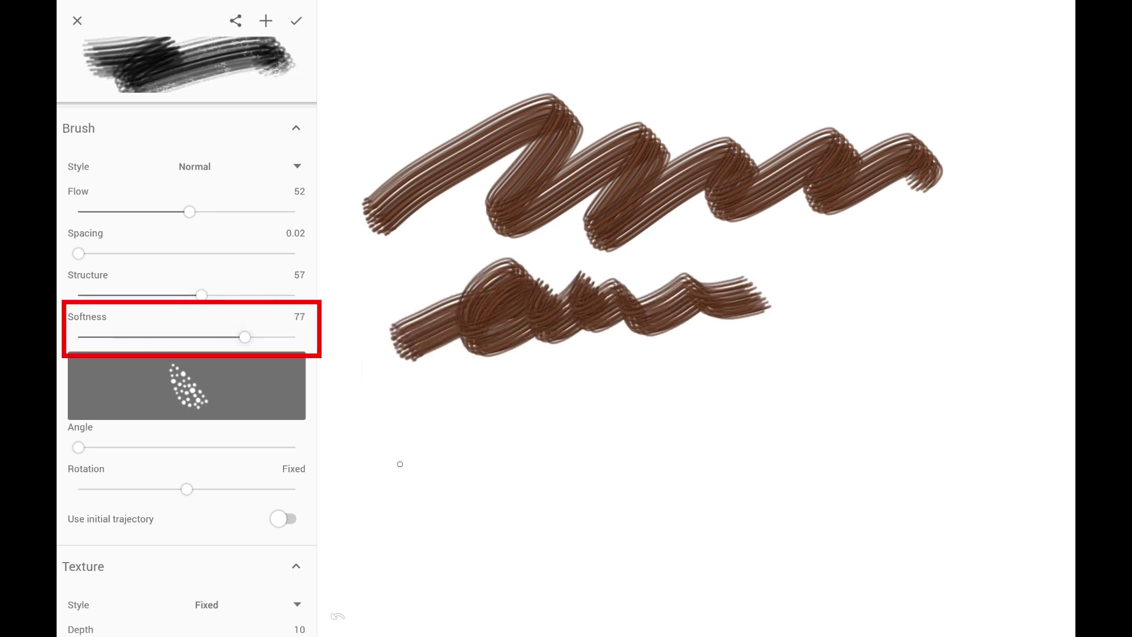
{"action": "mouse_move", "coordinate": [394, 473]}
{"action": "left_mouse_down"}
{"action": "mouse_move", "coordinate": [655, 380]}
{"action": "mouse_move", "coordinate": [751, 416]}
{"action": "mouse_move", "coordinate": [849, 407]}
{"action": "mouse_move", "coordinate": [902, 566]}
{"action": "left_mouse_up"}
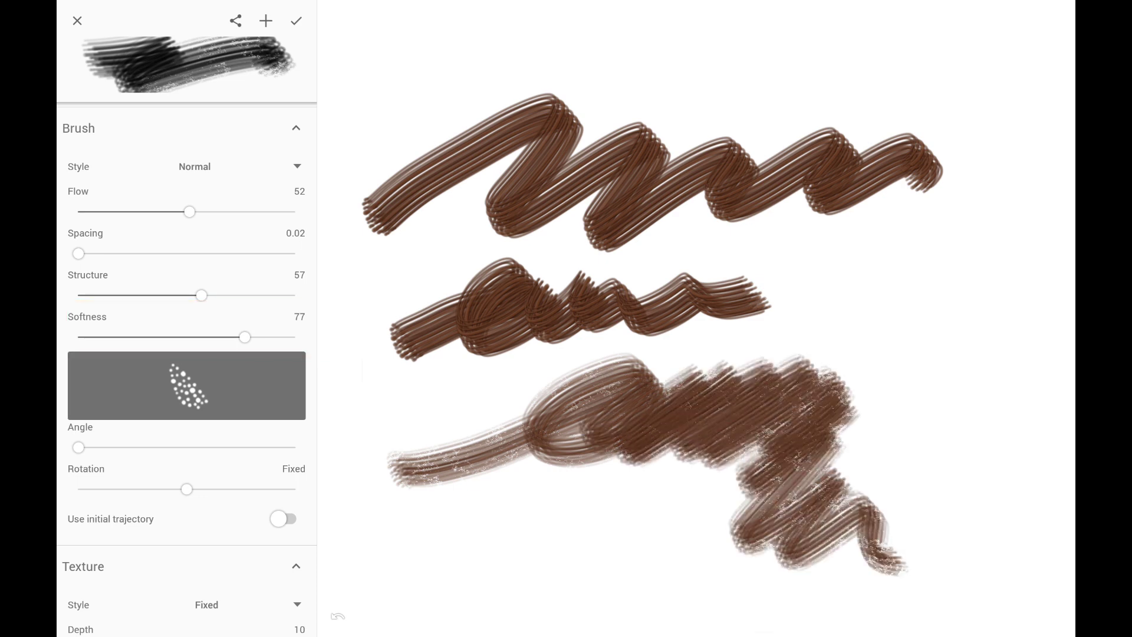
{"action": "scroll", "coordinate": [817, 526], "scroll_direction": "up", "scroll_amount": 3}
{"action": "scroll", "coordinate": [819, 526], "scroll_direction": "up", "scroll_amount": 3}
{"action": "scroll", "coordinate": [819, 526], "scroll_direction": "up", "scroll_amount": 1}
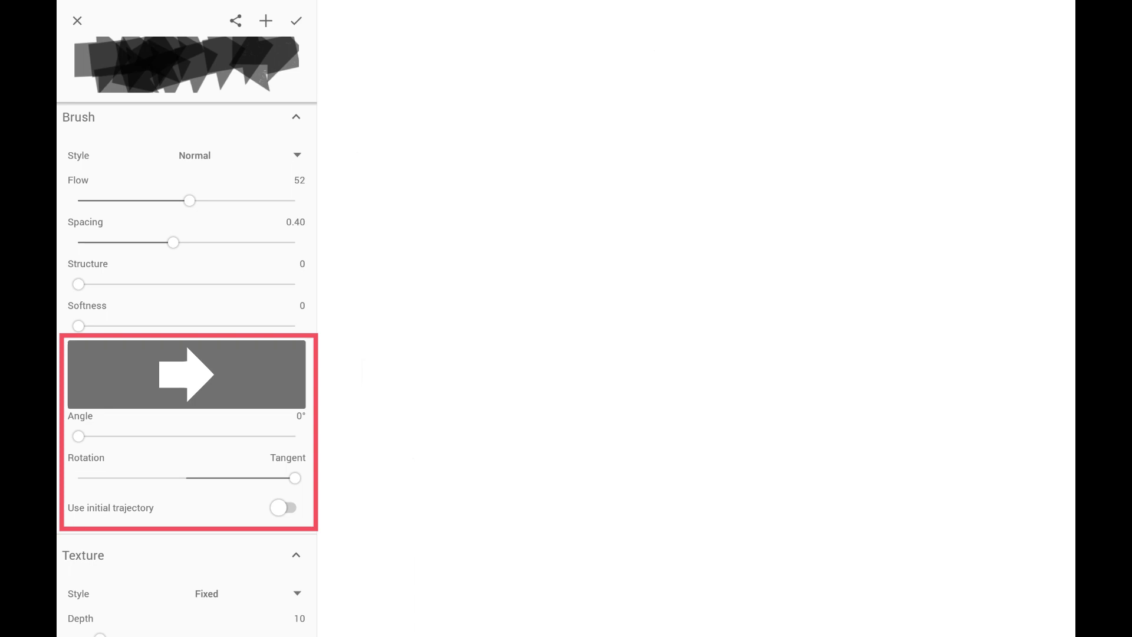
Step: Paint arrow strokes at the starting angle, about 84° and 221° to compare
{"action": "mouse_move", "coordinate": [368, 184]}
{"action": "left_mouse_down"}
{"action": "mouse_move", "coordinate": [493, 114]}
{"action": "mouse_move", "coordinate": [834, 202]}
{"action": "mouse_move", "coordinate": [950, 147]}
{"action": "left_mouse_up"}
{"action": "left_click_drag", "start_coordinate": [78, 435], "coordinate": [128, 437]}
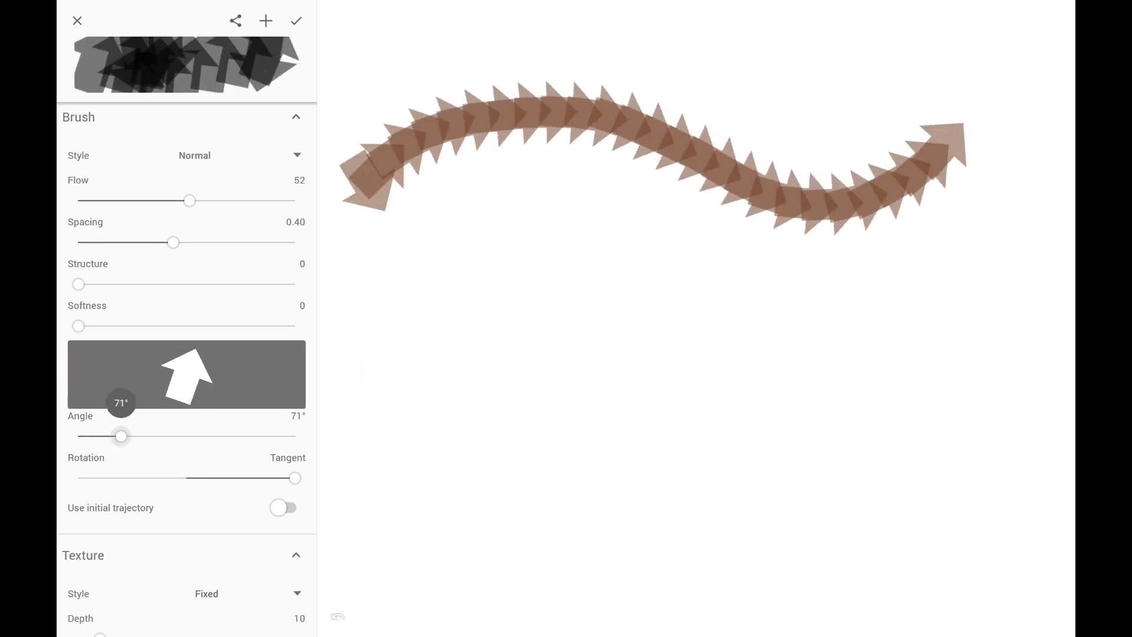
{"action": "mouse_move", "coordinate": [350, 341]}
{"action": "left_mouse_down"}
{"action": "mouse_move", "coordinate": [456, 257]}
{"action": "mouse_move", "coordinate": [797, 354]}
{"action": "mouse_move", "coordinate": [1000, 244]}
{"action": "left_mouse_up"}
{"action": "left_click_drag", "start_coordinate": [129, 436], "coordinate": [211, 436]}
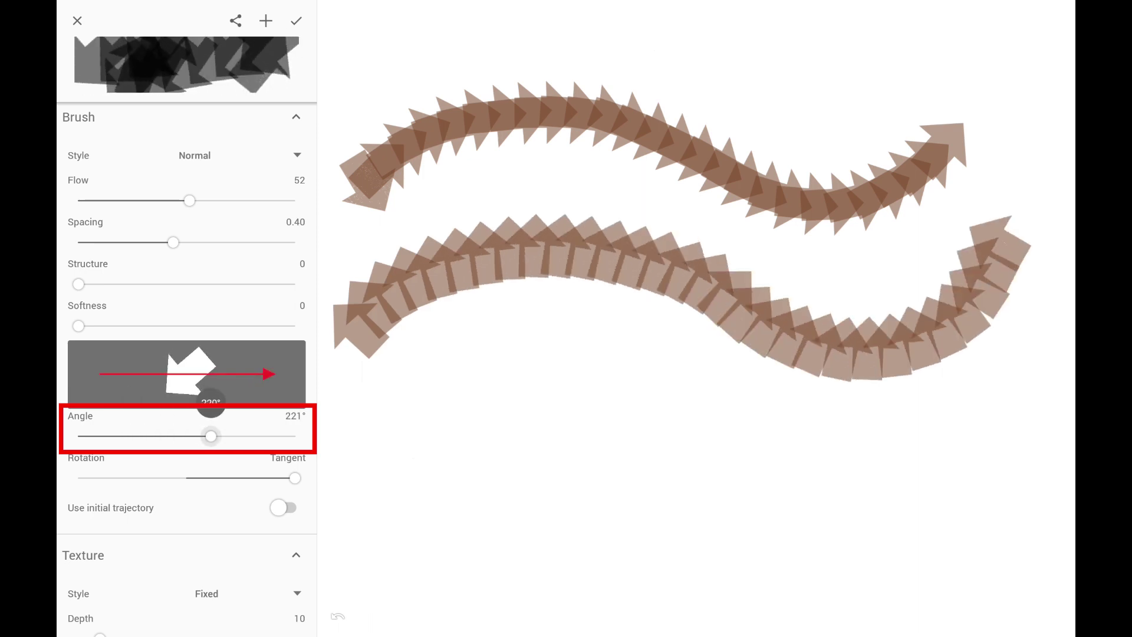
{"action": "mouse_move", "coordinate": [358, 447]}
{"action": "left_mouse_down"}
{"action": "mouse_move", "coordinate": [493, 402]}
{"action": "mouse_move", "coordinate": [897, 524]}
{"action": "mouse_move", "coordinate": [1017, 425]}
{"action": "left_mouse_up"}
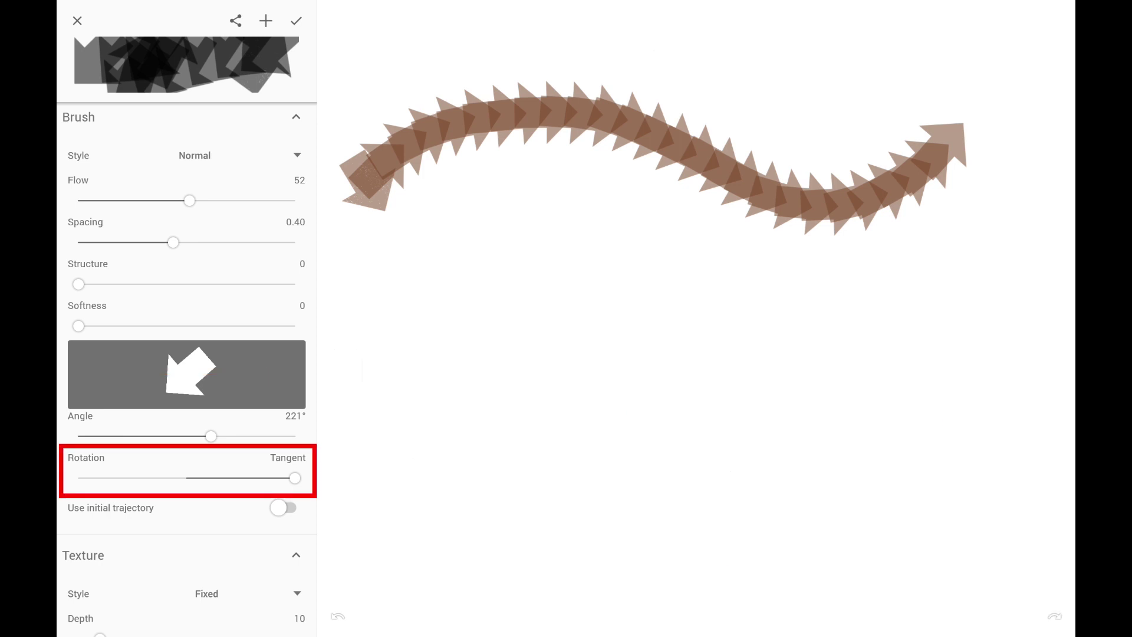
Step: Undo the test strokes, reset tip angle to 0°, and paint a wavy arrow stroke
{"action": "key", "text": "ctrl+z"}
{"action": "key", "text": "ctrl+z"}
{"action": "key", "text": "ctrl+z"}
{"action": "left_click_drag", "start_coordinate": [211, 436], "coordinate": [78, 436]}
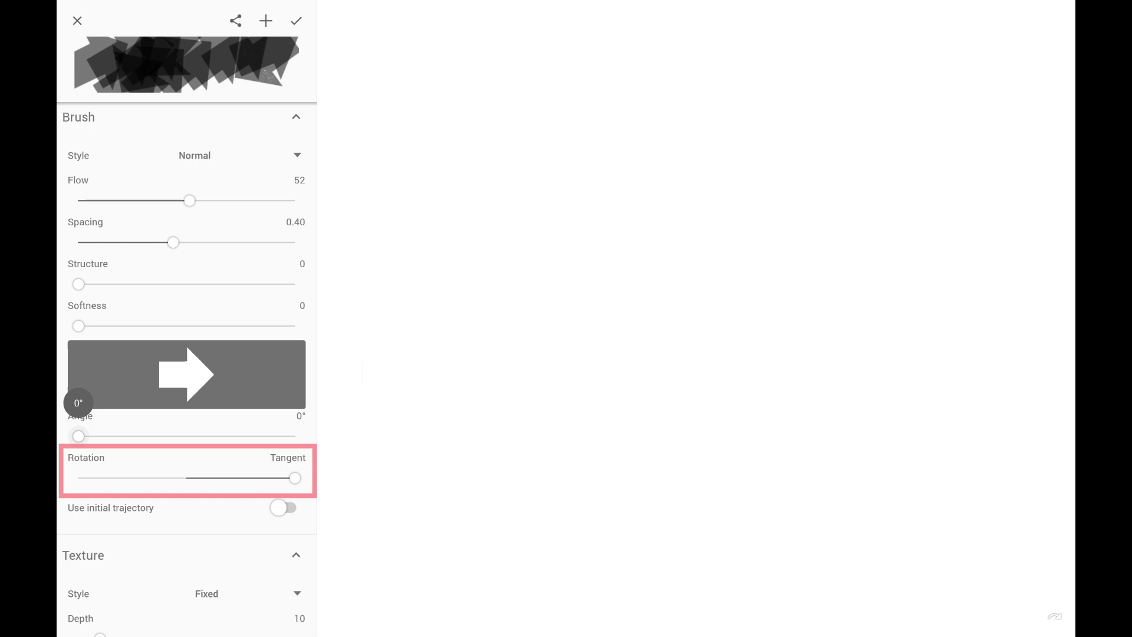
{"action": "left_click_drag", "start_coordinate": [386, 204], "coordinate": [974, 146]}
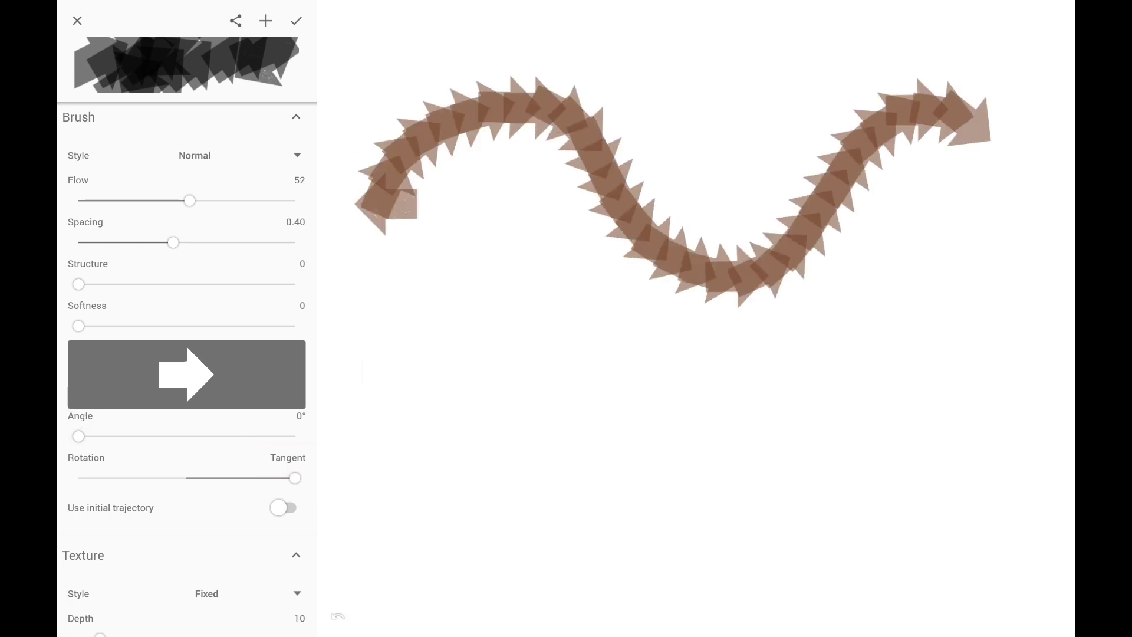
Step: Paint looping strokes with Fixed and Reverse rotation, then an S-shaped loop at rotation 44
{"action": "left_click_drag", "start_coordinate": [295, 478], "coordinate": [187, 477]}
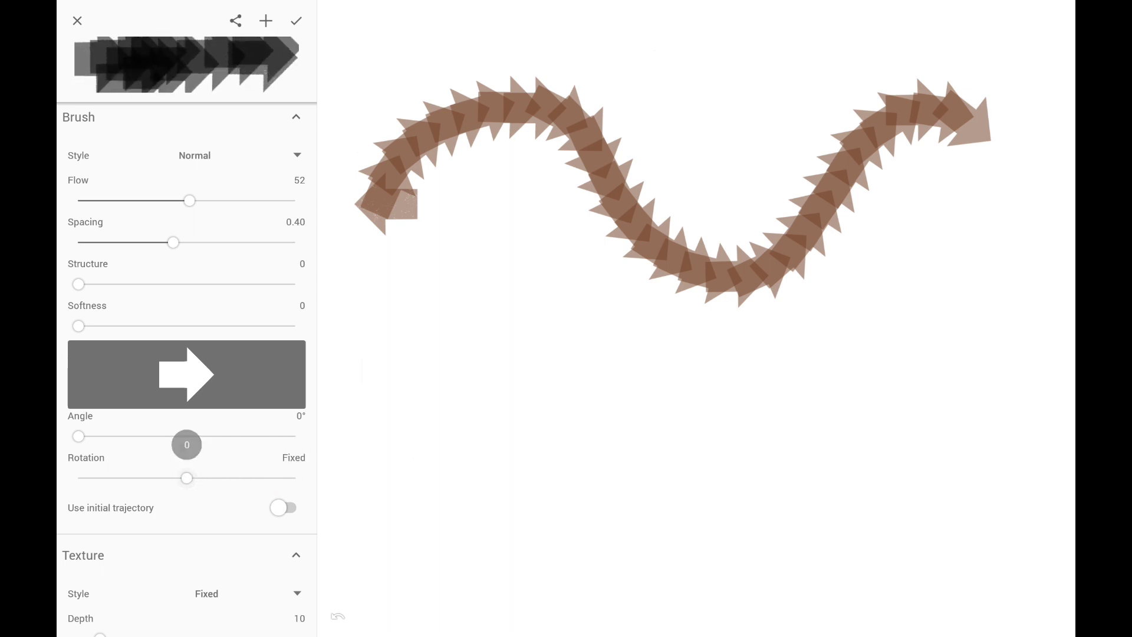
{"action": "mouse_move", "coordinate": [381, 345]}
{"action": "left_mouse_down"}
{"action": "mouse_move", "coordinate": [630, 344]}
{"action": "mouse_move", "coordinate": [496, 381]}
{"action": "mouse_move", "coordinate": [699, 327]}
{"action": "mouse_move", "coordinate": [984, 219]}
{"action": "mouse_move", "coordinate": [995, 228]}
{"action": "left_mouse_up"}
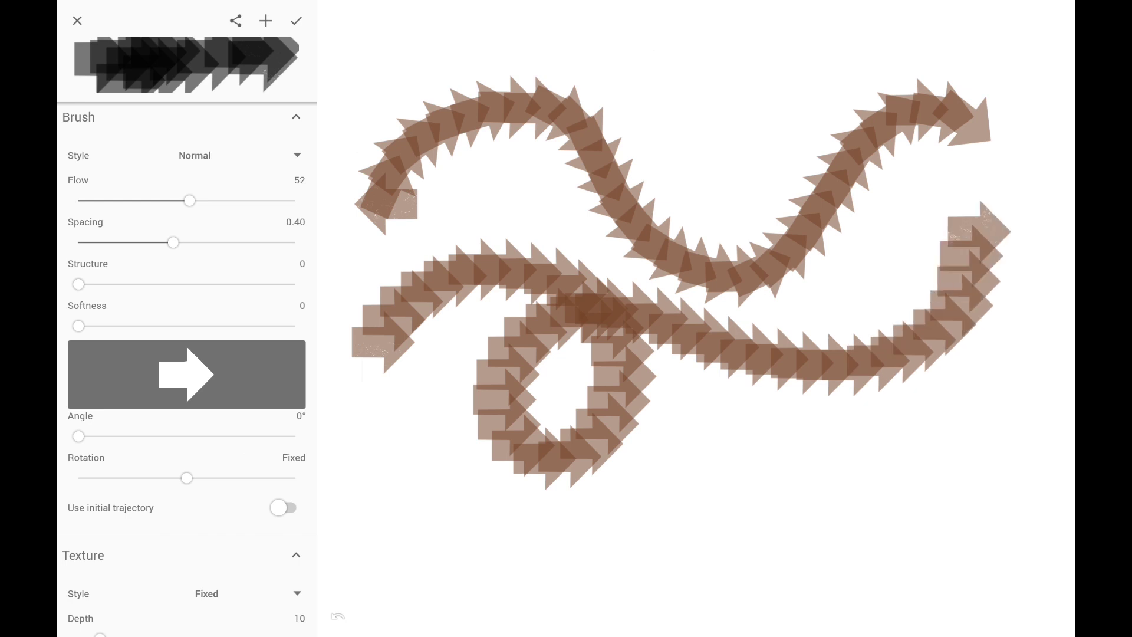
{"action": "left_click_drag", "start_coordinate": [187, 478], "coordinate": [78, 477]}
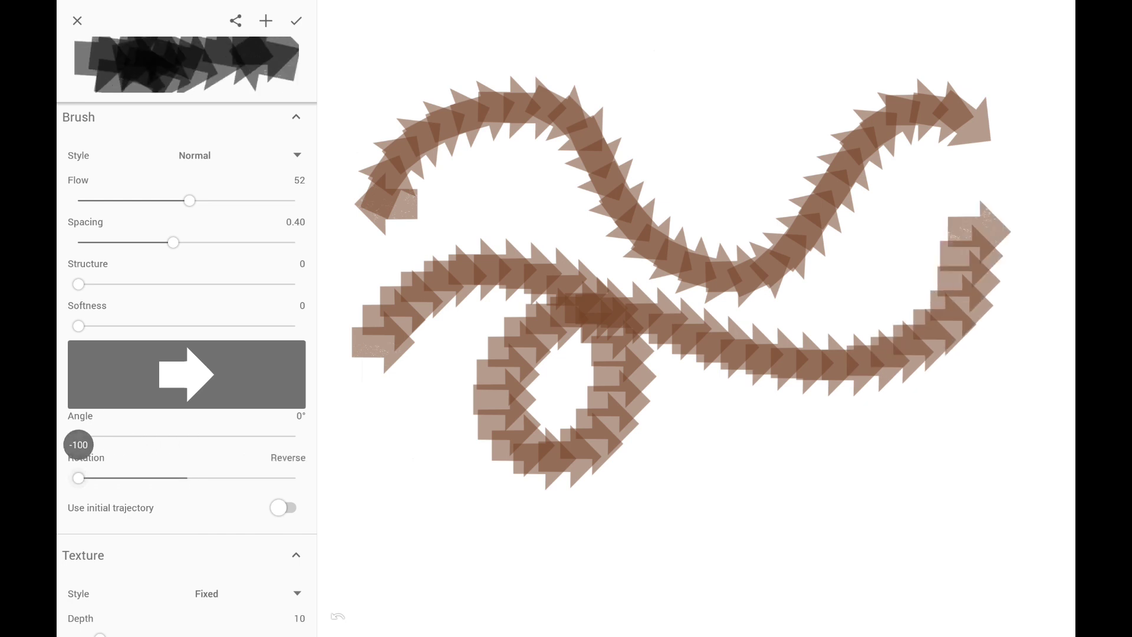
{"action": "mouse_move", "coordinate": [331, 491]}
{"action": "left_mouse_down"}
{"action": "mouse_move", "coordinate": [584, 540]}
{"action": "mouse_move", "coordinate": [823, 443]}
{"action": "mouse_move", "coordinate": [725, 540]}
{"action": "mouse_move", "coordinate": [1039, 416]}
{"action": "mouse_move", "coordinate": [995, 576]}
{"action": "left_mouse_up"}
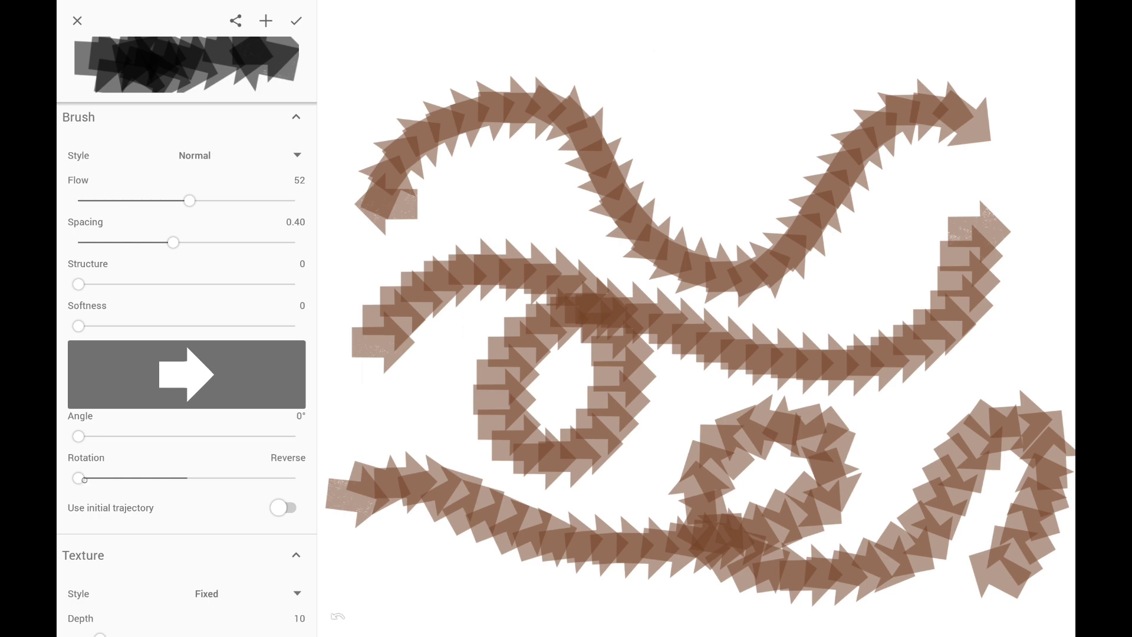
{"action": "mouse_move", "coordinate": [394, 208]}
{"action": "left_mouse_down"}
{"action": "mouse_move", "coordinate": [469, 115]}
{"action": "mouse_move", "coordinate": [654, 266]}
{"action": "mouse_move", "coordinate": [796, 62]}
{"action": "mouse_move", "coordinate": [893, 257]}
{"action": "mouse_move", "coordinate": [919, 63]}
{"action": "left_mouse_up"}
{"action": "mouse_move", "coordinate": [920, 62]}
{"action": "left_mouse_down"}
{"action": "mouse_move", "coordinate": [1031, 221]}
{"action": "mouse_move", "coordinate": [849, 354]}
{"action": "left_mouse_up"}
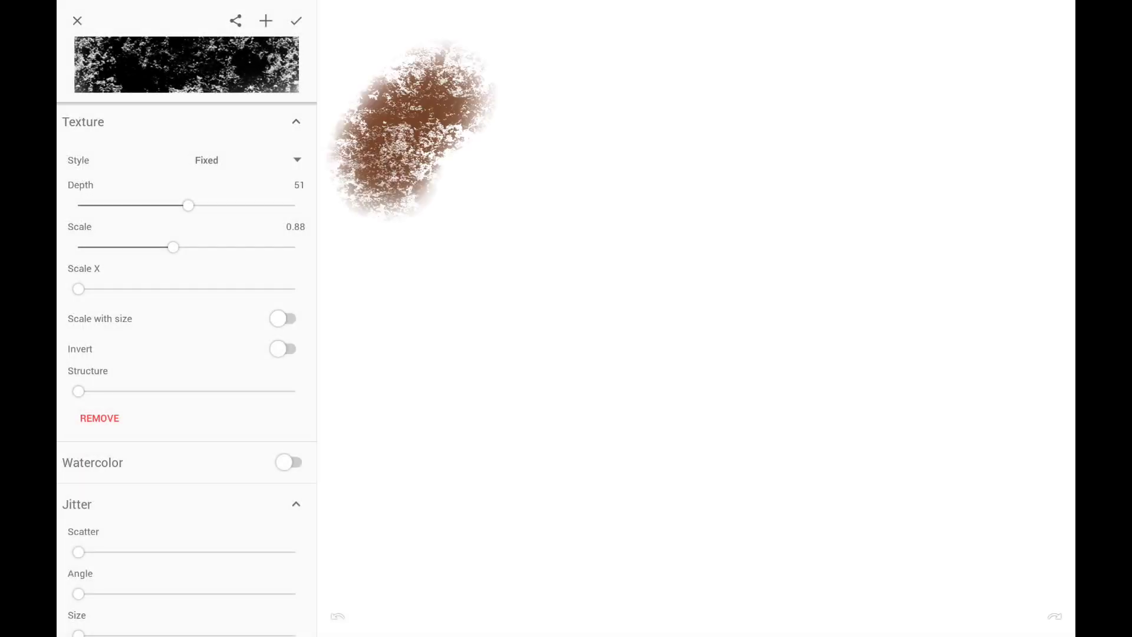
Step: Extend the textured stroke, paint a stroke at softness 71, then lower softness to 11
{"action": "left_click_drag", "start_coordinate": [960, 111], "coordinate": [1026, 146]}
{"action": "scroll", "coordinate": [185, 354], "scroll_direction": "up", "scroll_amount": 5}
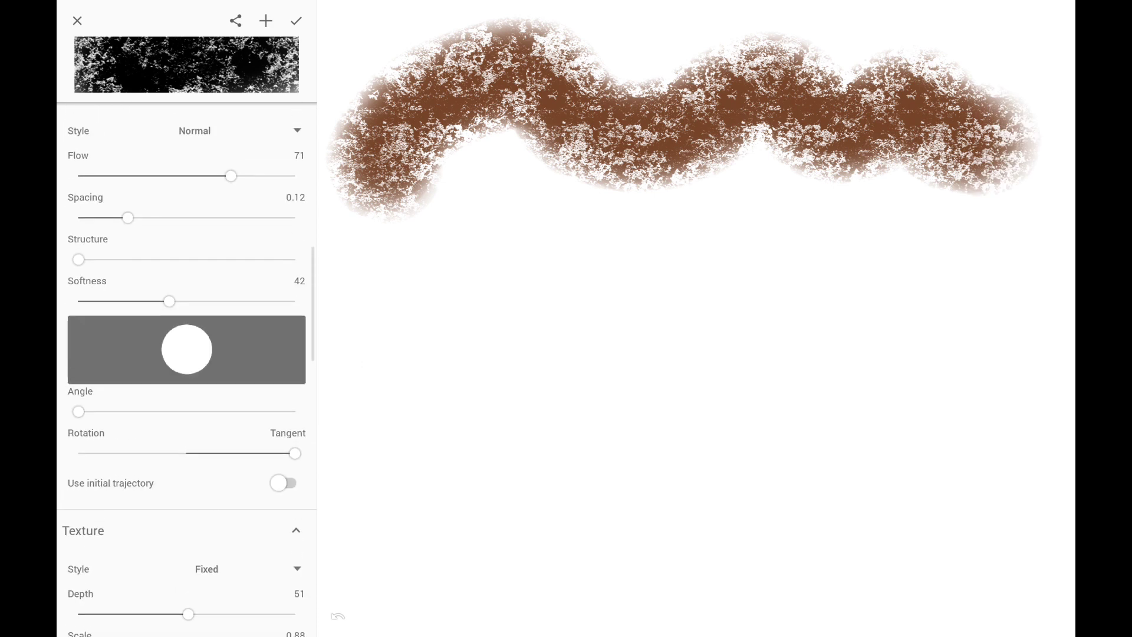
{"action": "left_click_drag", "start_coordinate": [169, 302], "coordinate": [233, 302]}
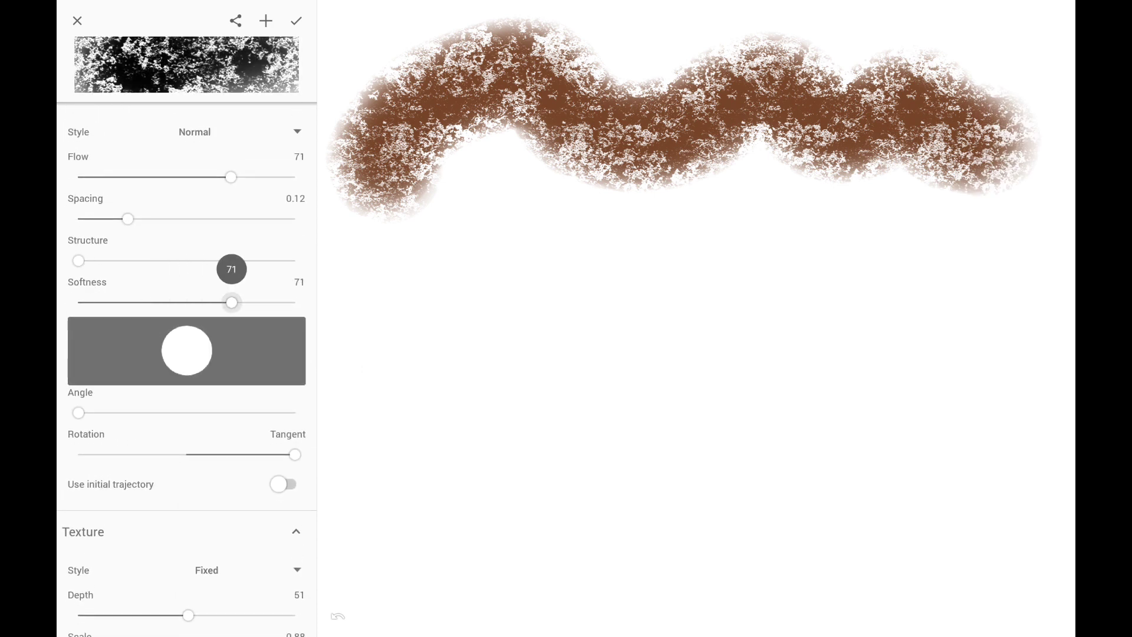
{"action": "left_click_drag", "start_coordinate": [390, 292], "coordinate": [920, 234]}
{"action": "left_click_drag", "start_coordinate": [233, 302], "coordinate": [103, 301]}
Step: Paint a harder-edged stroke, then keep texture style Fixed and paint a dotted stroke
{"action": "left_click_drag", "start_coordinate": [385, 445], "coordinate": [850, 371]}
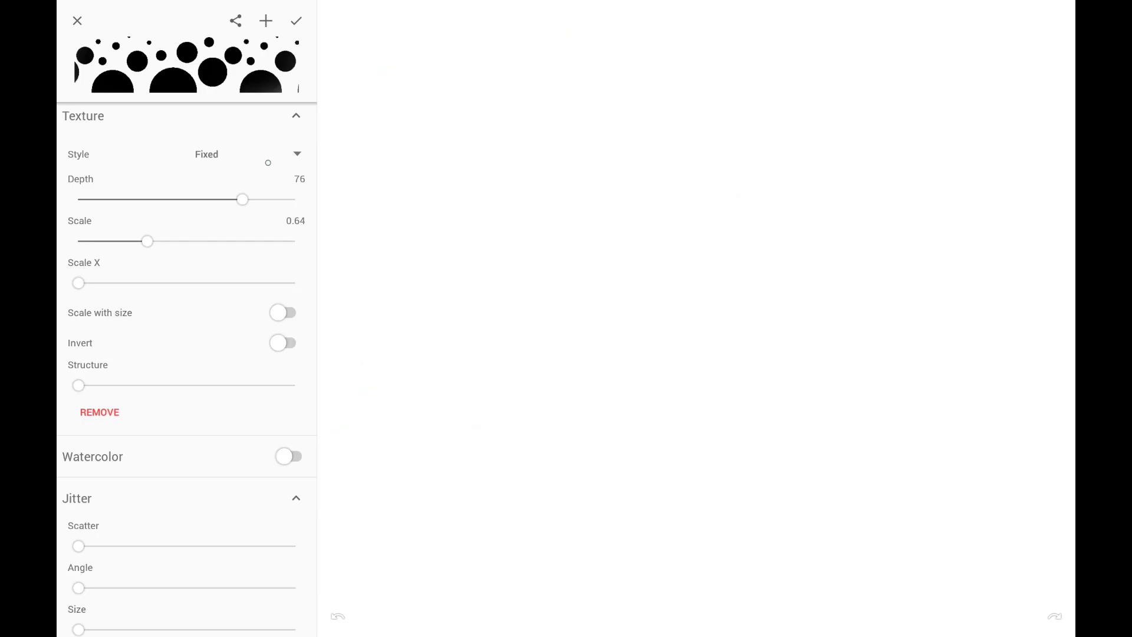
{"action": "left_click", "coordinate": [244, 155]}
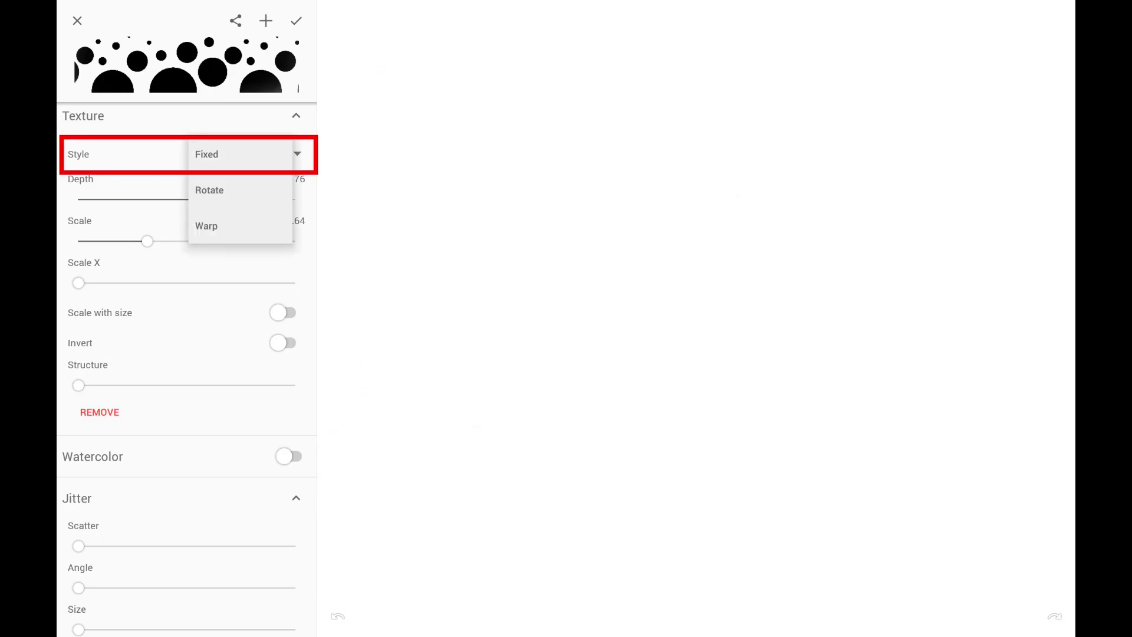
{"action": "left_click", "coordinate": [219, 157]}
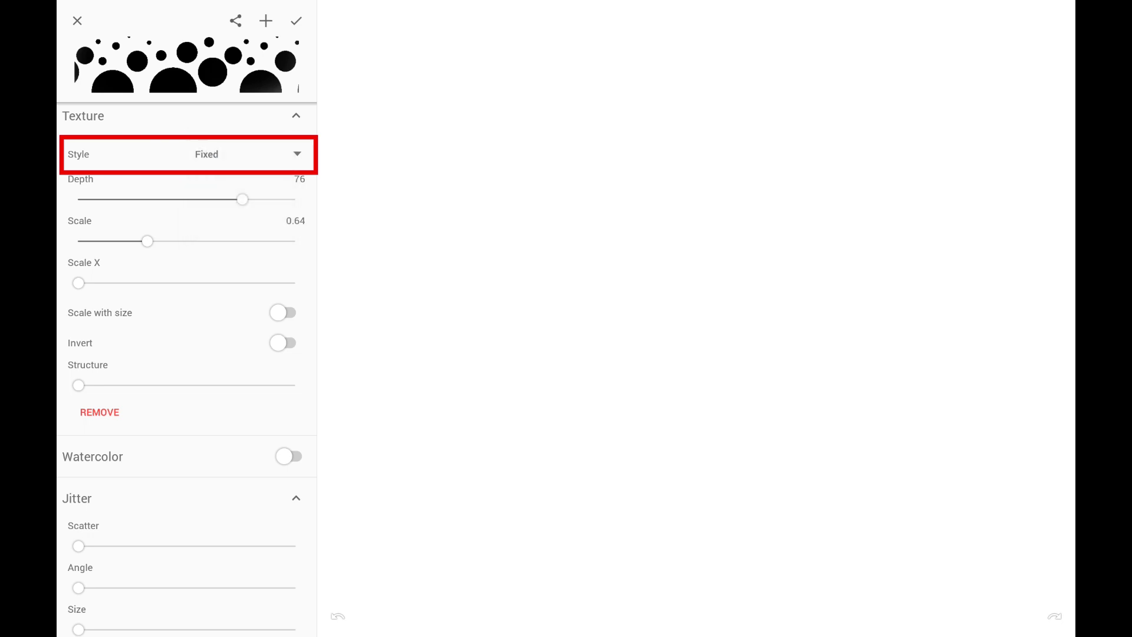
{"action": "mouse_move", "coordinate": [384, 163]}
{"action": "left_mouse_down"}
{"action": "mouse_move", "coordinate": [903, 133]}
{"action": "mouse_move", "coordinate": [1044, 107]}
{"action": "left_mouse_up"}
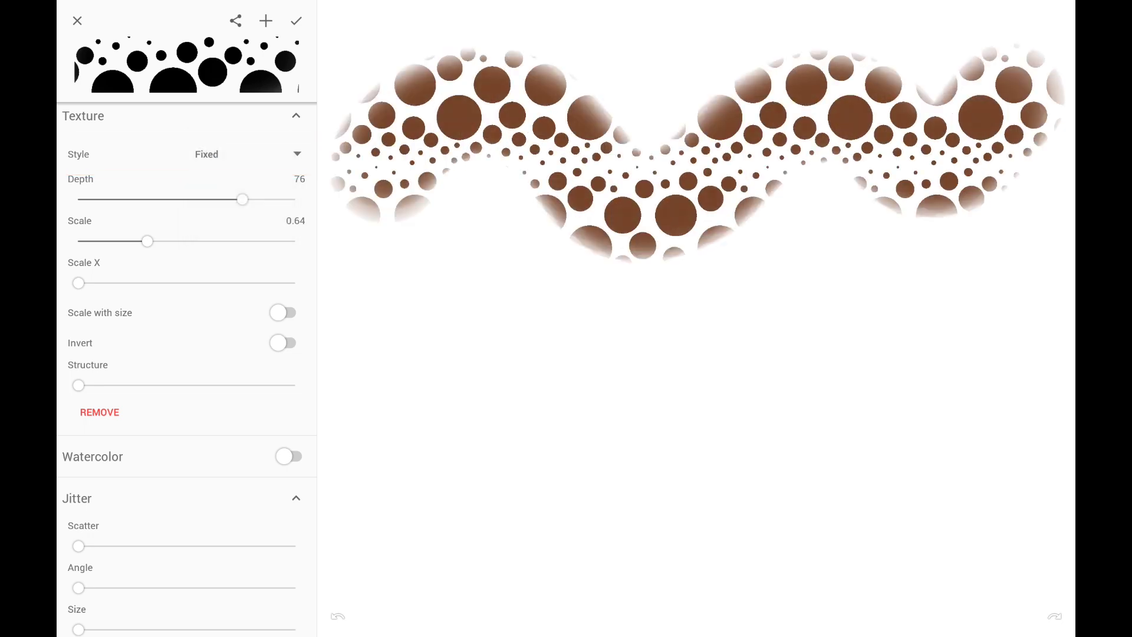
Step: Paint comparison strokes with texture style Rotate and then Warp, extending the lower one
{"action": "left_click", "coordinate": [224, 160]}
{"action": "left_click", "coordinate": [233, 196]}
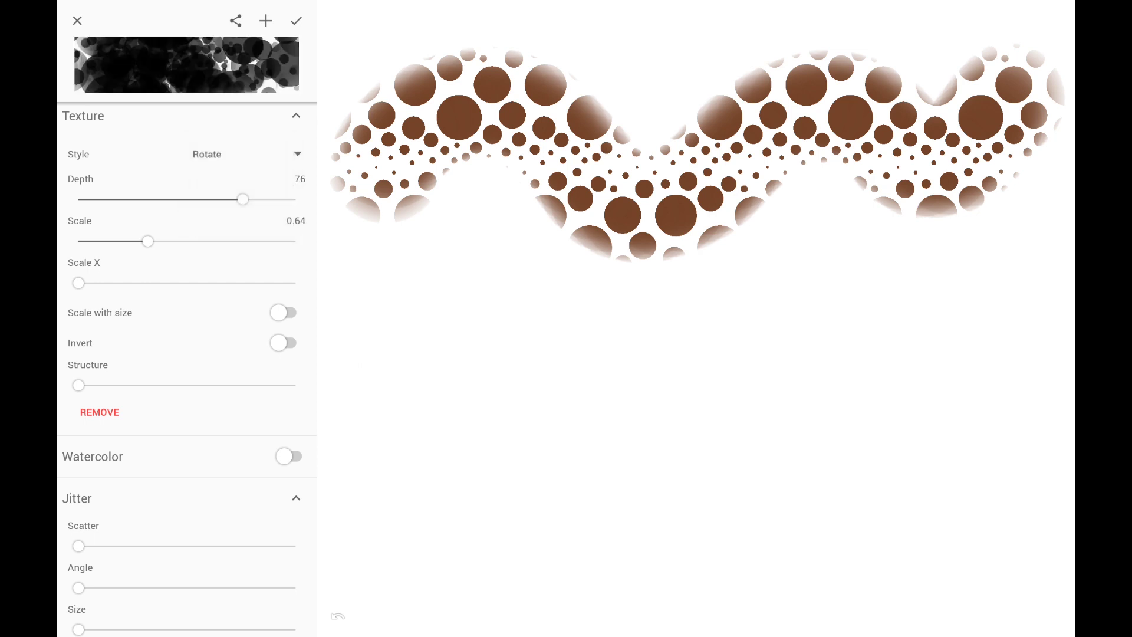
{"action": "mouse_move", "coordinate": [337, 310]}
{"action": "left_mouse_down"}
{"action": "mouse_move", "coordinate": [548, 345]}
{"action": "mouse_move", "coordinate": [753, 336]}
{"action": "mouse_move", "coordinate": [955, 309]}
{"action": "mouse_move", "coordinate": [1052, 266]}
{"action": "left_mouse_up"}
{"action": "left_click", "coordinate": [230, 154]}
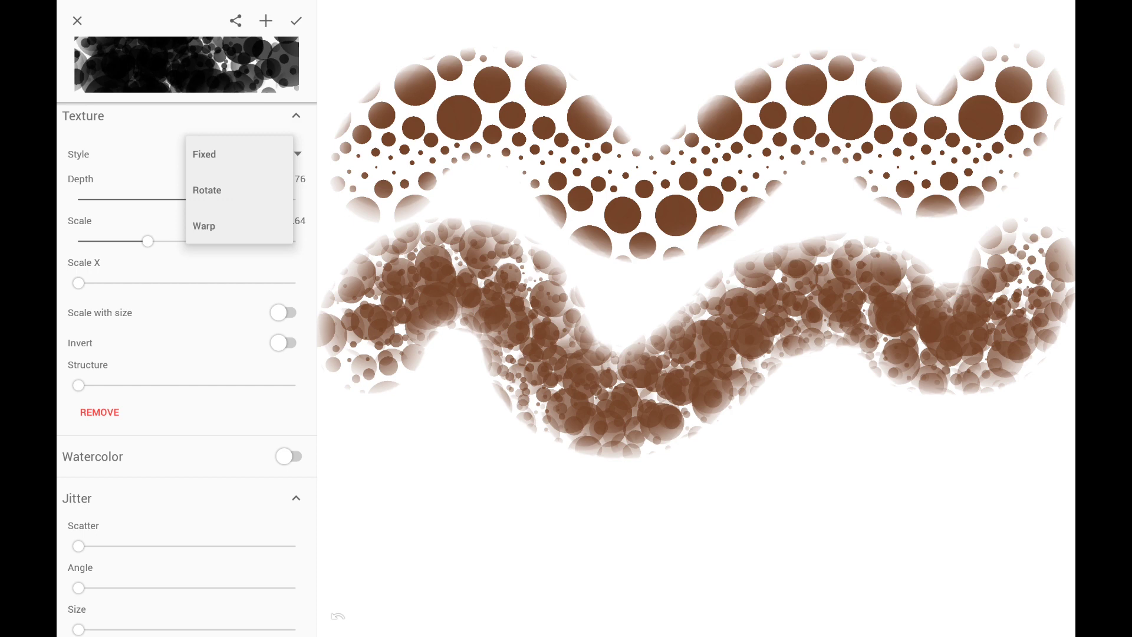
{"action": "left_click", "coordinate": [211, 227]}
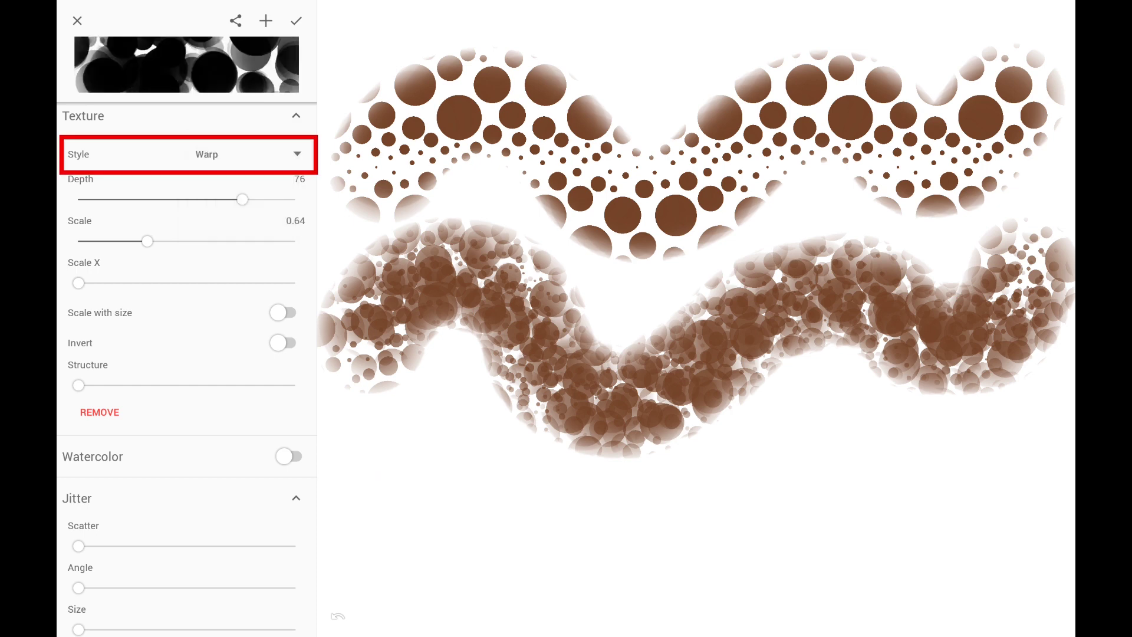
{"action": "mouse_move", "coordinate": [345, 416]}
{"action": "left_mouse_down"}
{"action": "mouse_move", "coordinate": [469, 557]}
{"action": "mouse_move", "coordinate": [716, 495]}
{"action": "mouse_move", "coordinate": [902, 425]}
{"action": "left_mouse_up"}
{"action": "mouse_move", "coordinate": [885, 478]}
{"action": "left_mouse_down"}
{"action": "mouse_move", "coordinate": [920, 575]}
{"action": "mouse_move", "coordinate": [1035, 407]}
{"action": "left_mouse_up"}
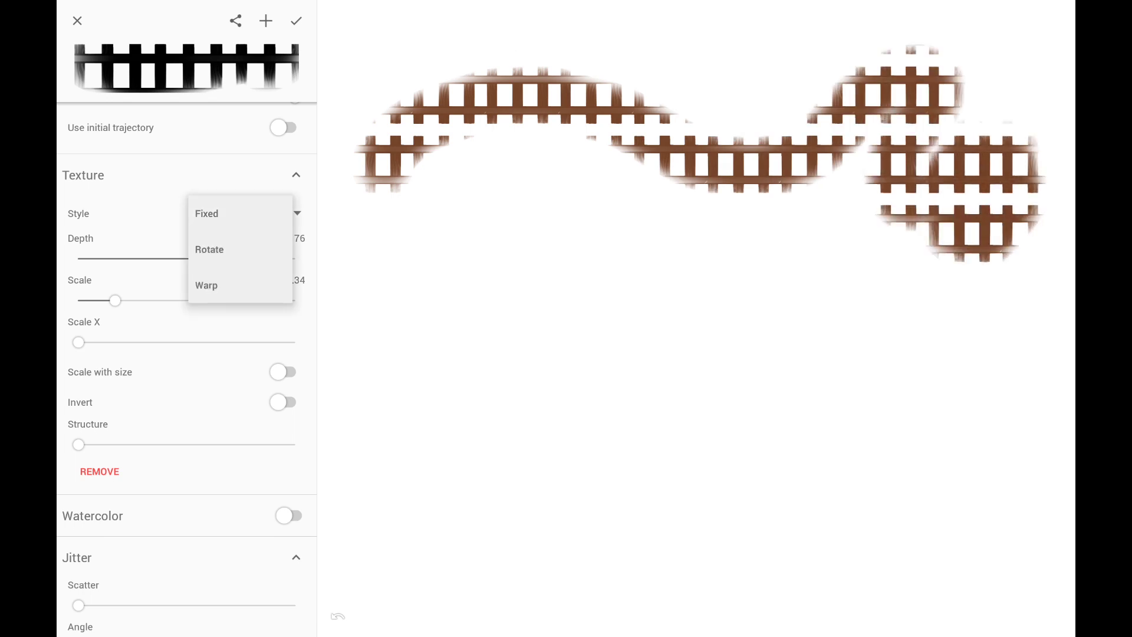
Step: Paint a grid-textured stroke in Rotate style, then a curving track in Warp style
{"action": "left_click", "coordinate": [212, 248]}
{"action": "mouse_move", "coordinate": [354, 318]}
{"action": "left_mouse_down"}
{"action": "mouse_move", "coordinate": [406, 256]}
{"action": "mouse_move", "coordinate": [911, 274]}
{"action": "mouse_move", "coordinate": [1043, 293]}
{"action": "left_mouse_up"}
{"action": "left_click", "coordinate": [248, 213]}
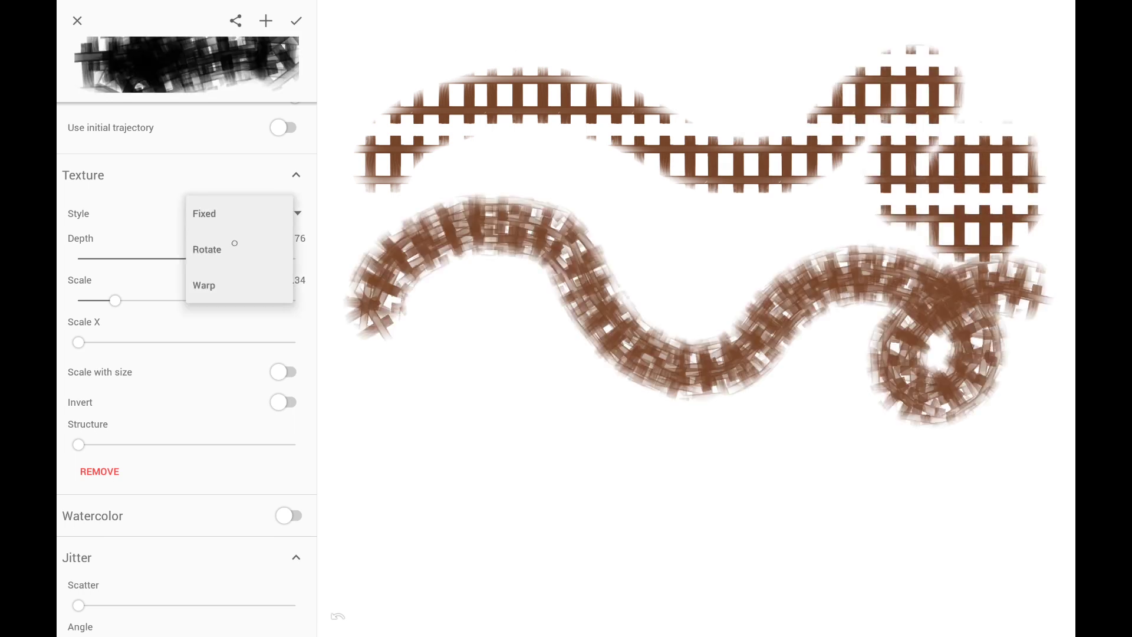
{"action": "left_click", "coordinate": [205, 286]}
{"action": "mouse_move", "coordinate": [363, 478]}
{"action": "left_mouse_down"}
{"action": "mouse_move", "coordinate": [531, 549]}
{"action": "mouse_move", "coordinate": [920, 583]}
{"action": "mouse_move", "coordinate": [1048, 452]}
{"action": "left_mouse_up"}
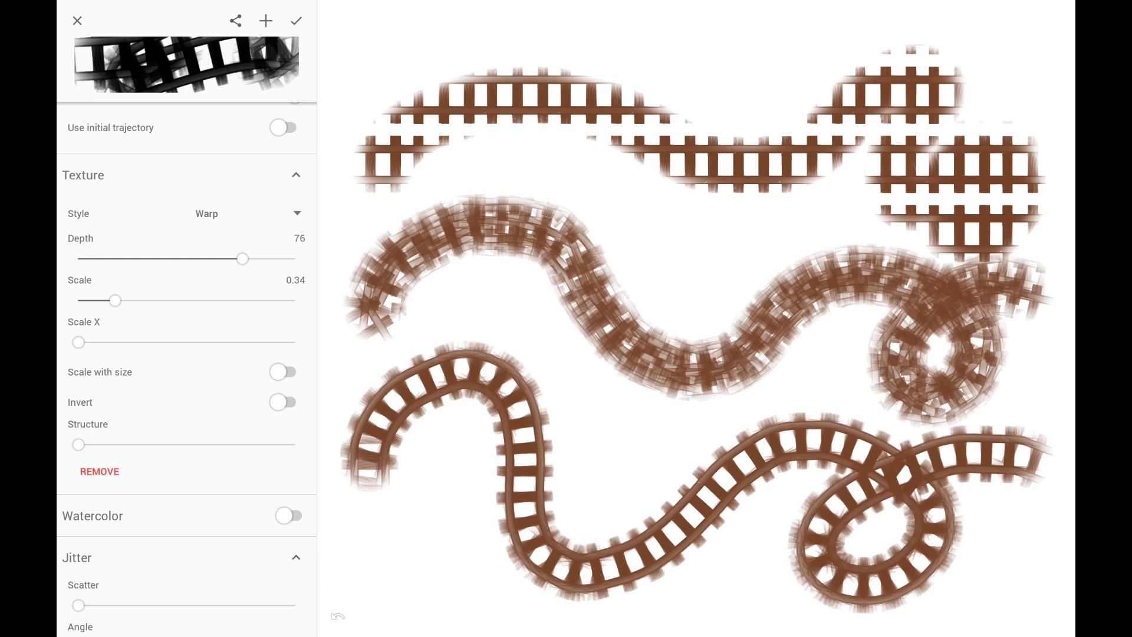
{"action": "scroll", "coordinate": [478, 530], "scroll_direction": "up", "scroll_amount": 2}
{"action": "scroll", "coordinate": [477, 531], "scroll_direction": "up", "scroll_amount": 4}
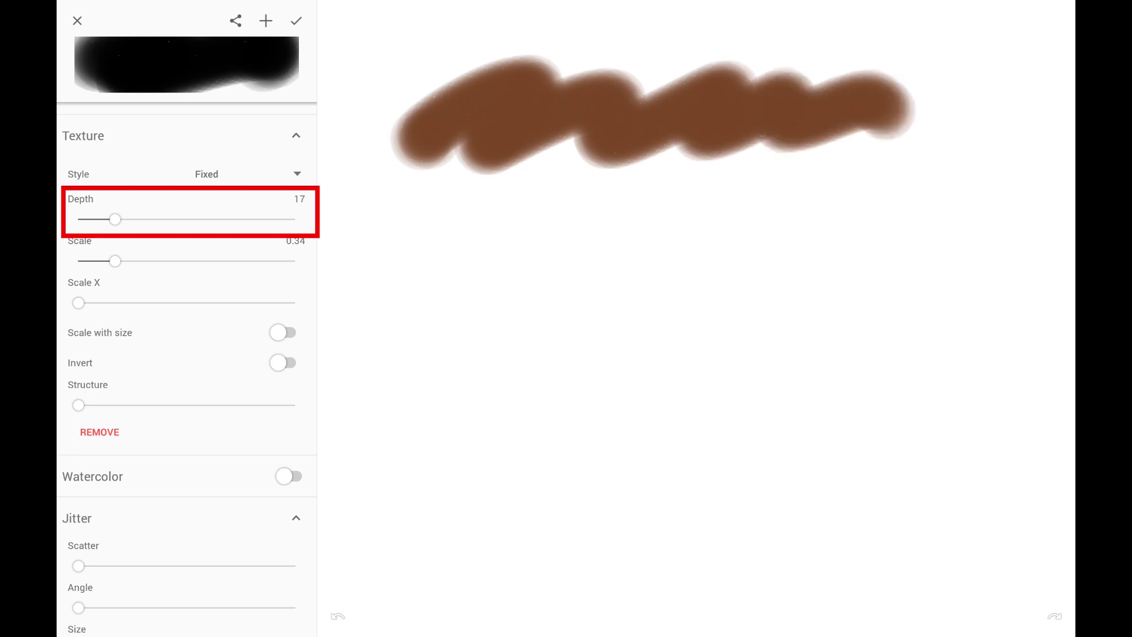
Step: Paint textured strokes at texture depth about 53 and higher, extending the bottom one
{"action": "left_click_drag", "start_coordinate": [115, 219], "coordinate": [191, 219]}
{"action": "mouse_move", "coordinate": [403, 274]}
{"action": "left_mouse_down"}
{"action": "mouse_move", "coordinate": [584, 252]}
{"action": "mouse_move", "coordinate": [983, 265]}
{"action": "left_mouse_up"}
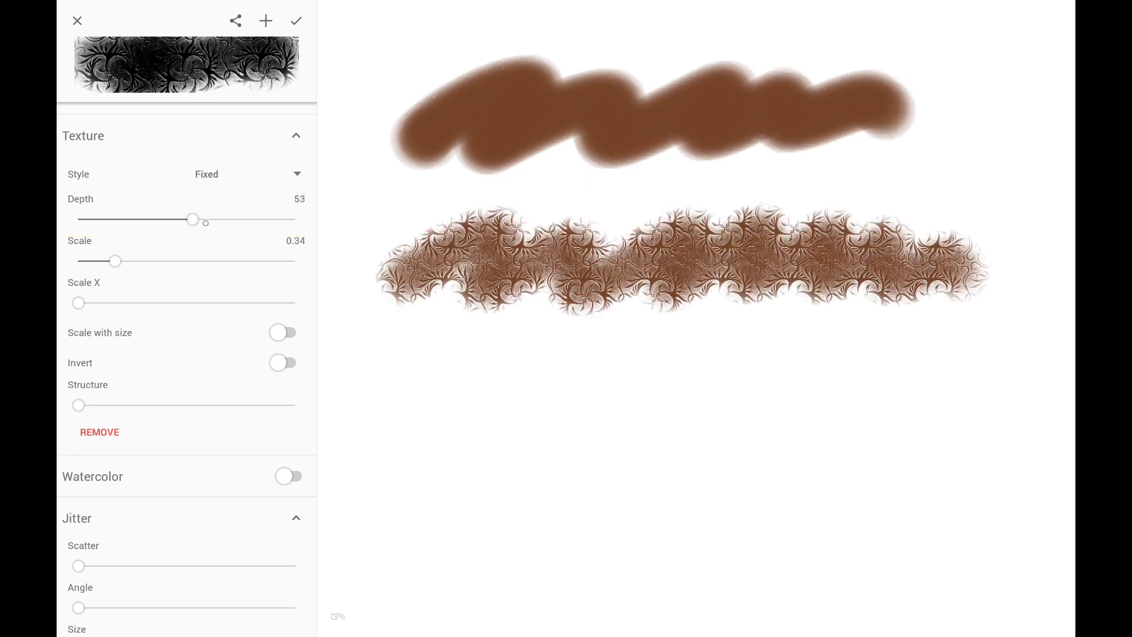
{"action": "left_click_drag", "start_coordinate": [193, 219], "coordinate": [276, 218]}
{"action": "mouse_move", "coordinate": [394, 442]}
{"action": "left_mouse_down"}
{"action": "mouse_move", "coordinate": [505, 416]}
{"action": "mouse_move", "coordinate": [894, 434]}
{"action": "left_mouse_up"}
{"action": "left_click_drag", "start_coordinate": [951, 411], "coordinate": [1008, 446]}
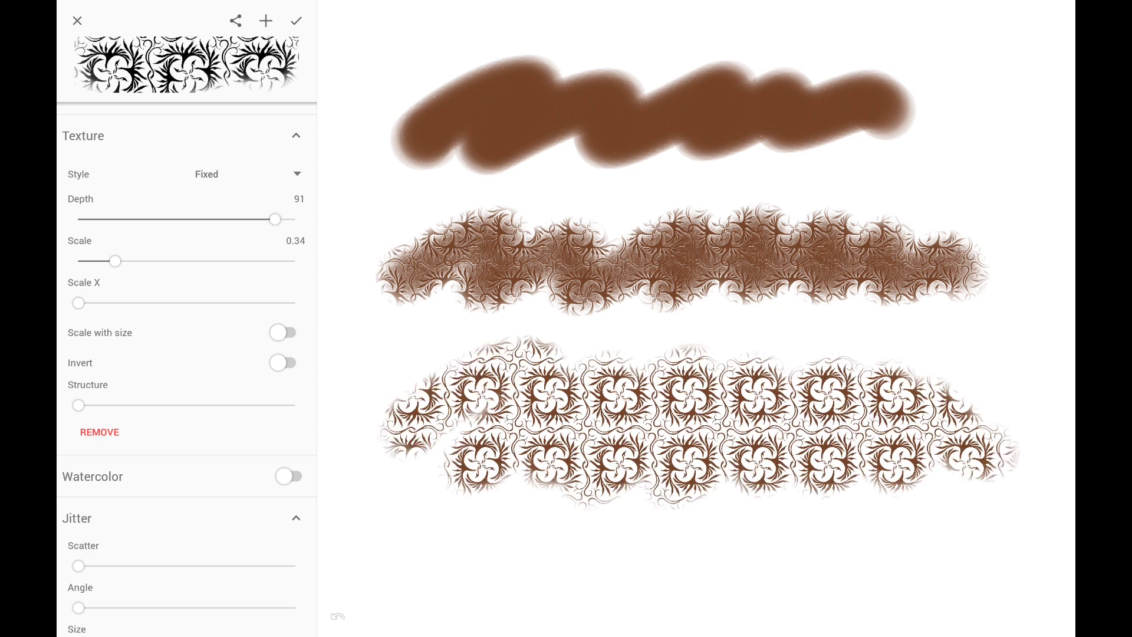
Step: Repaint three comparison strokes, using texture depth about 52 and 88 for the lower two
{"action": "mouse_move", "coordinate": [398, 142]}
{"action": "left_mouse_down"}
{"action": "mouse_move", "coordinate": [540, 71]}
{"action": "mouse_move", "coordinate": [999, 115]}
{"action": "left_mouse_up"}
{"action": "left_click_drag", "start_coordinate": [120, 254], "coordinate": [190, 254]}
{"action": "mouse_move", "coordinate": [385, 292]}
{"action": "left_mouse_down"}
{"action": "mouse_move", "coordinate": [654, 265]}
{"action": "mouse_move", "coordinate": [1008, 265]}
{"action": "left_mouse_up"}
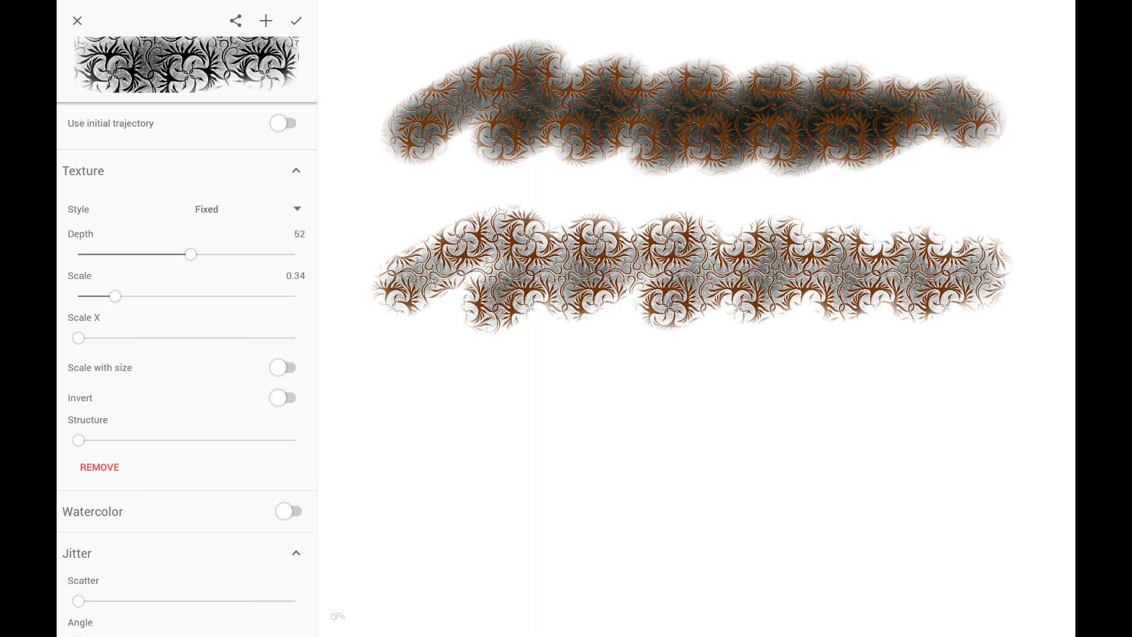
{"action": "left_click_drag", "start_coordinate": [190, 255], "coordinate": [268, 254]}
{"action": "mouse_move", "coordinate": [376, 474]}
{"action": "left_mouse_down"}
{"action": "mouse_move", "coordinate": [752, 416]}
{"action": "mouse_move", "coordinate": [1013, 434]}
{"action": "left_mouse_up"}
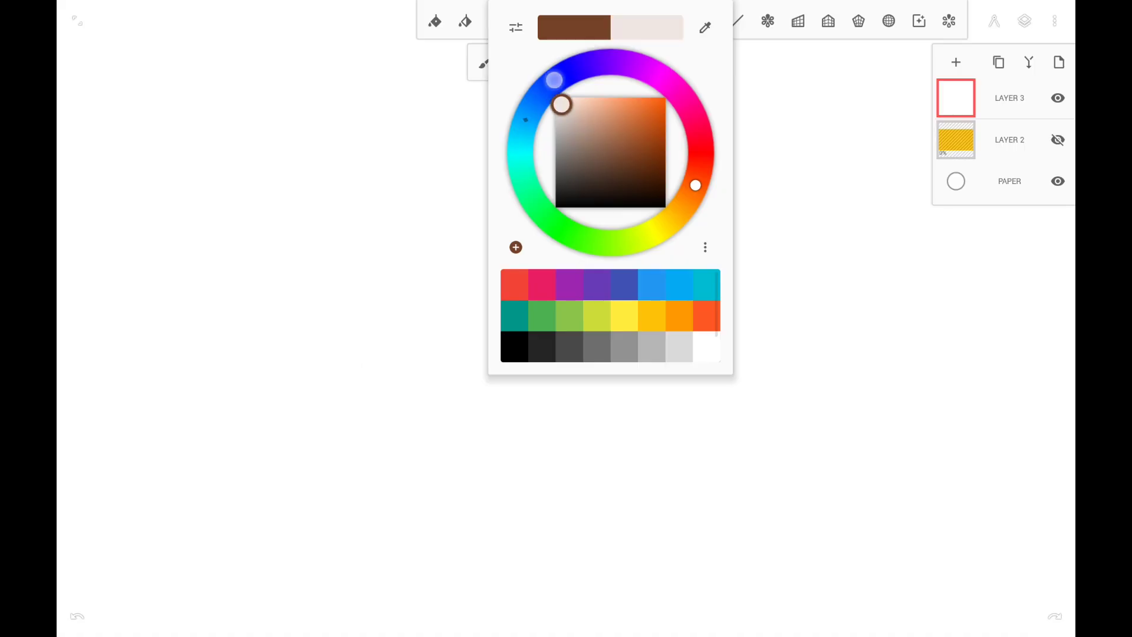
Step: Lower texture depth, set scale 0.44, paint a blue-yellow stroke, and disable texture colour
{"action": "left_click_drag", "start_coordinate": [184, 269], "coordinate": [94, 270]}
{"action": "left_click_drag", "start_coordinate": [116, 312], "coordinate": [127, 312]}
{"action": "left_click_drag", "start_coordinate": [416, 133], "coordinate": [752, 159]}
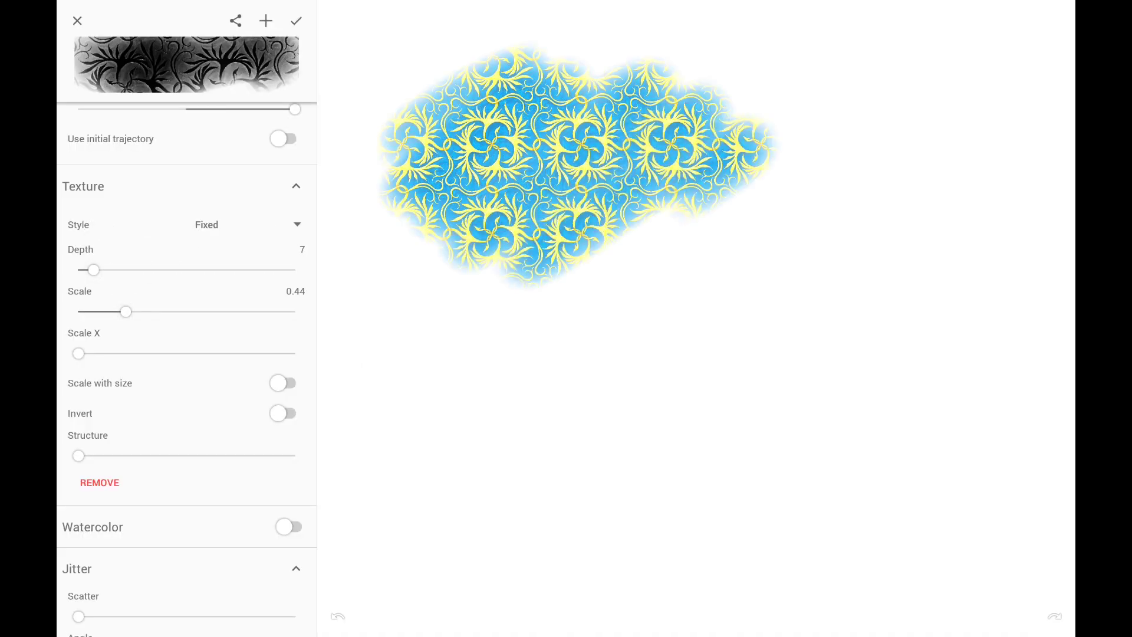
{"action": "left_click_drag", "start_coordinate": [619, 204], "coordinate": [893, 456]}
{"action": "scroll", "coordinate": [186, 354], "scroll_direction": "up", "scroll_amount": 5}
{"action": "scroll", "coordinate": [186, 353], "scroll_direction": "up", "scroll_amount": 5}
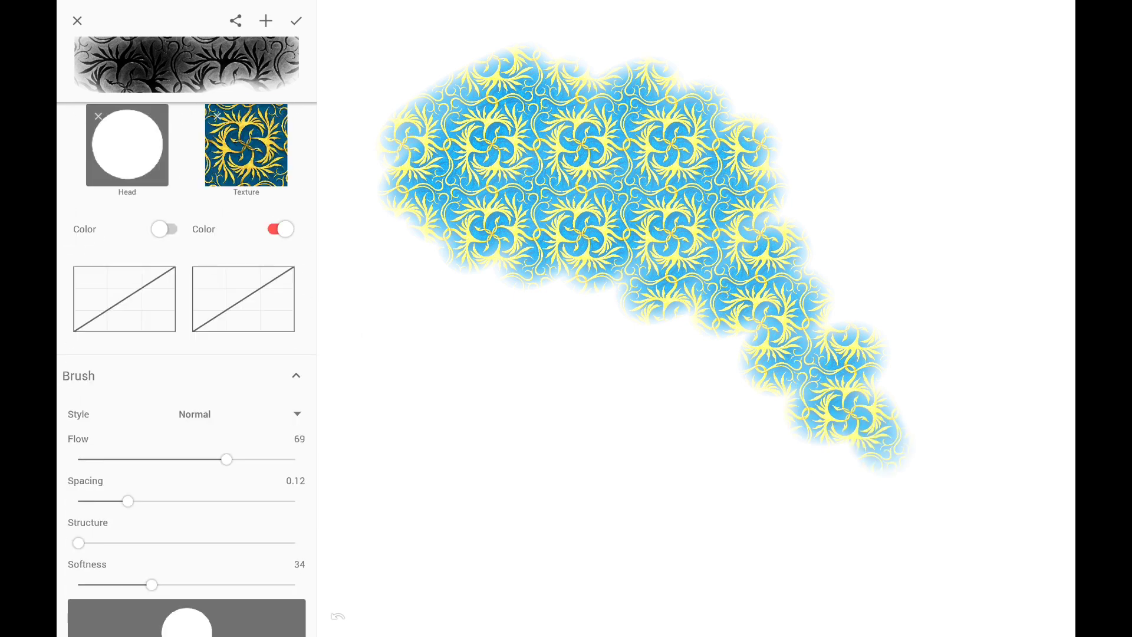
{"action": "scroll", "coordinate": [186, 354], "scroll_direction": "up", "scroll_amount": 3}
{"action": "left_click", "coordinate": [278, 358]}
{"action": "mouse_move", "coordinate": [566, 302]}
{"action": "left_mouse_down"}
{"action": "mouse_move", "coordinate": [778, 194]}
{"action": "mouse_move", "coordinate": [796, 372]}
{"action": "left_mouse_up"}
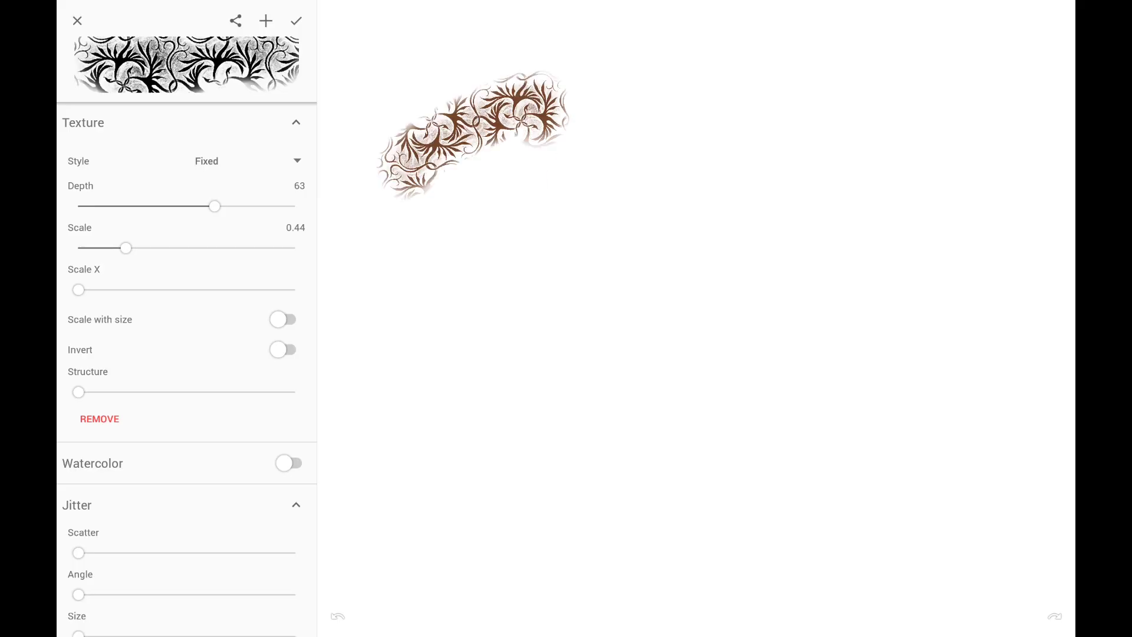
Step: Compare strokes before and after texture scale 1.22, then stretch the texture horizontally
{"action": "mouse_move", "coordinate": [566, 133]}
{"action": "left_mouse_down"}
{"action": "mouse_move", "coordinate": [858, 133]}
{"action": "mouse_move", "coordinate": [924, 155]}
{"action": "left_mouse_up"}
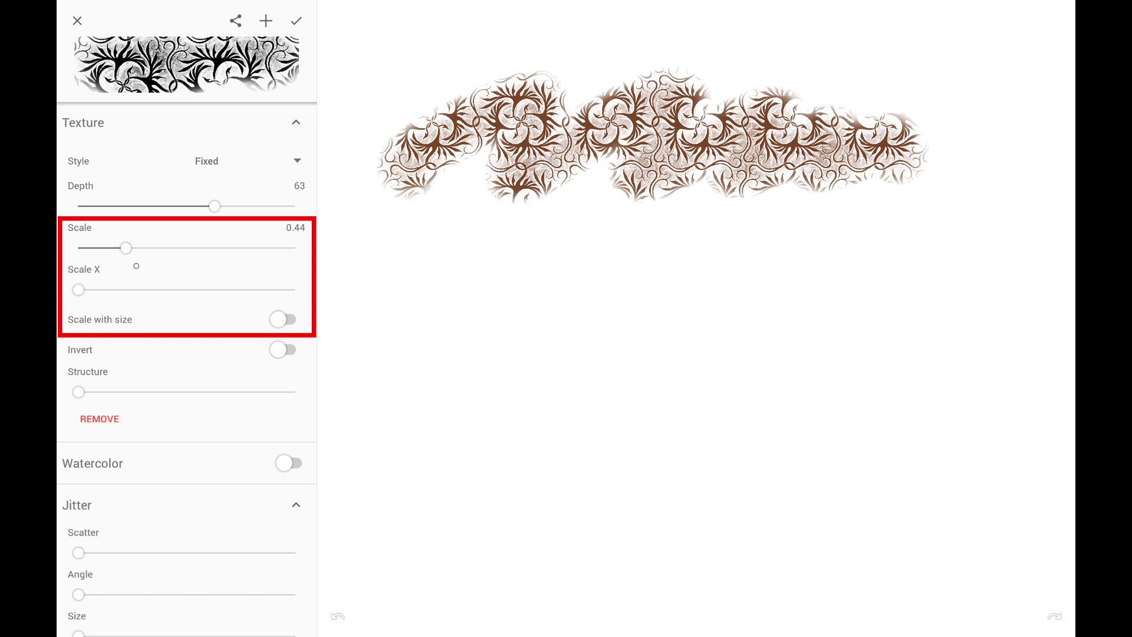
{"action": "left_click_drag", "start_coordinate": [126, 248], "coordinate": [210, 248]}
{"action": "mouse_move", "coordinate": [372, 283]}
{"action": "left_mouse_down"}
{"action": "mouse_move", "coordinate": [619, 231]}
{"action": "mouse_move", "coordinate": [827, 256]}
{"action": "mouse_move", "coordinate": [995, 256]}
{"action": "left_mouse_up"}
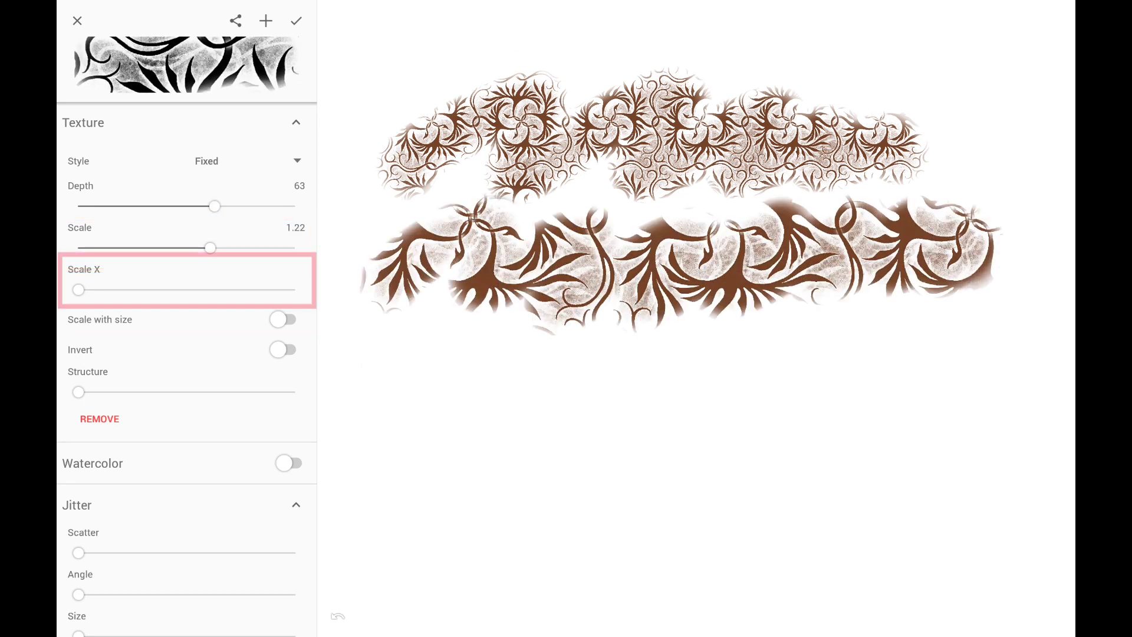
{"action": "left_click_drag", "start_coordinate": [79, 289], "coordinate": [146, 289]}
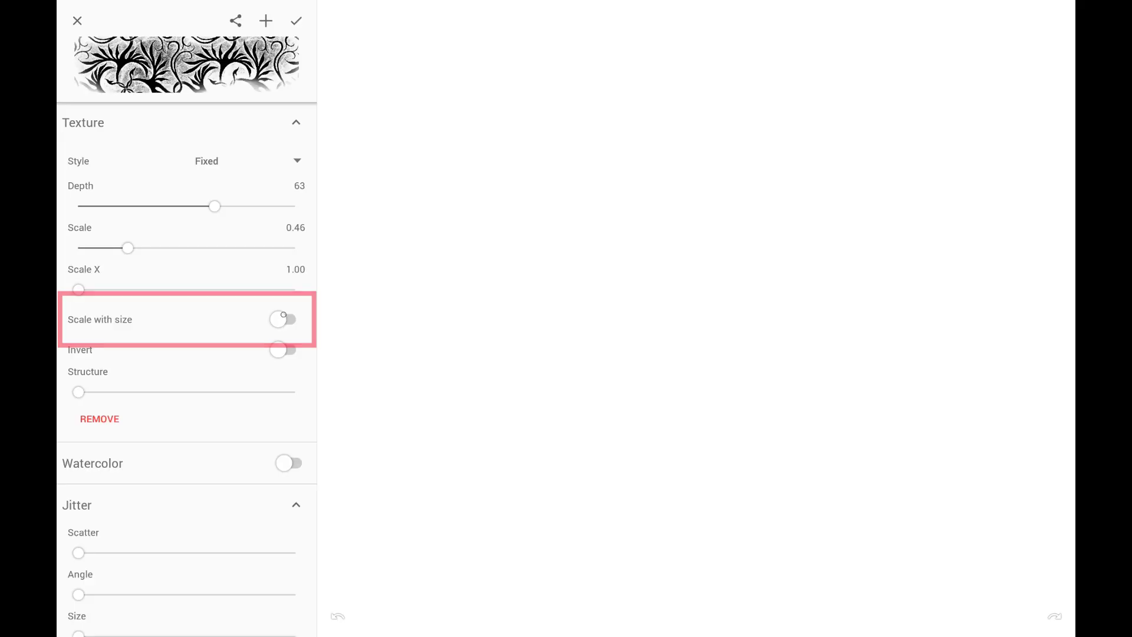
Step: Enable scale with size and compare a small stroke against a 451 px stroke
{"action": "left_click", "coordinate": [284, 319]}
{"action": "mouse_move", "coordinate": [425, 151]}
{"action": "left_mouse_down"}
{"action": "mouse_move", "coordinate": [535, 84]}
{"action": "mouse_move", "coordinate": [620, 212]}
{"action": "left_mouse_up"}
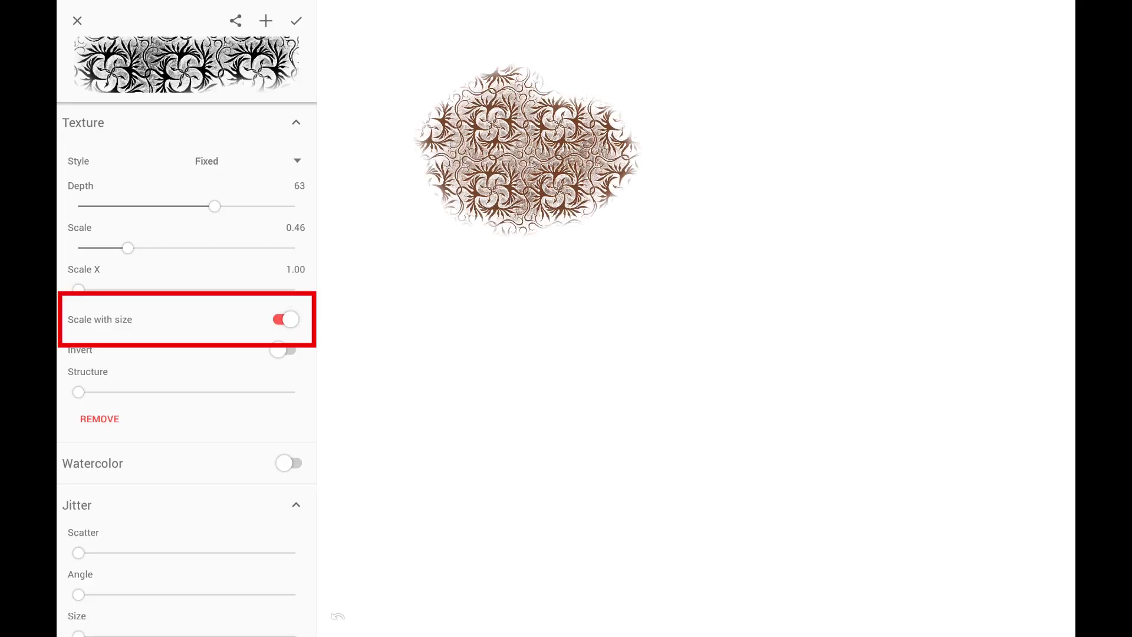
{"action": "left_click_drag", "start_coordinate": [152, 170], "coordinate": [255, 170]}
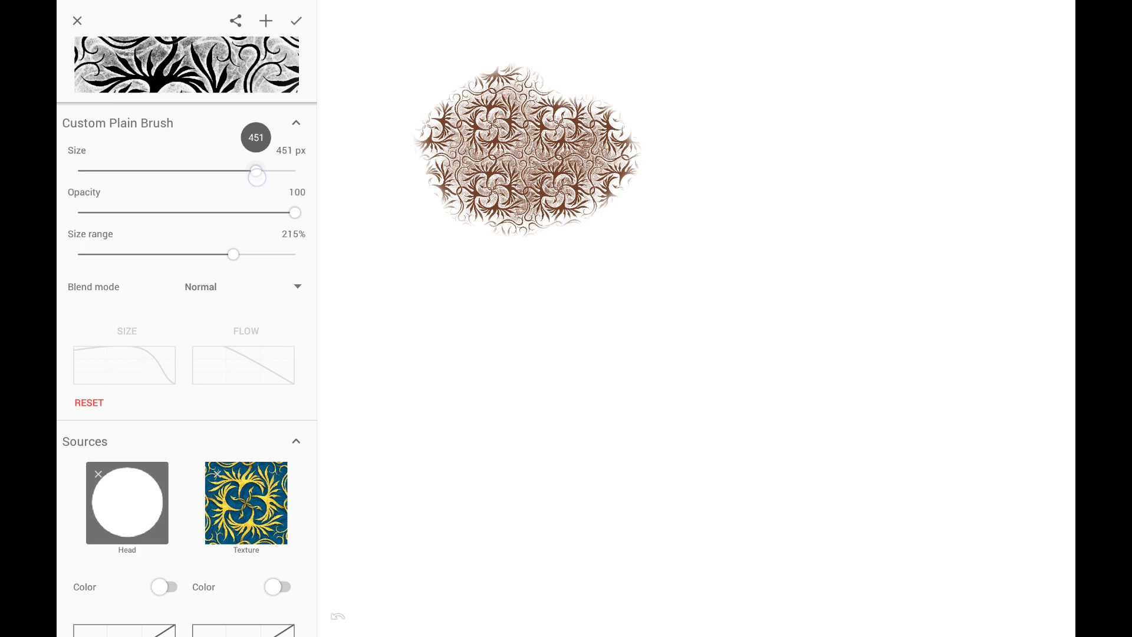
{"action": "left_click_drag", "start_coordinate": [637, 354], "coordinate": [832, 195]}
{"action": "left_click_drag", "start_coordinate": [779, 266], "coordinate": [885, 353]}
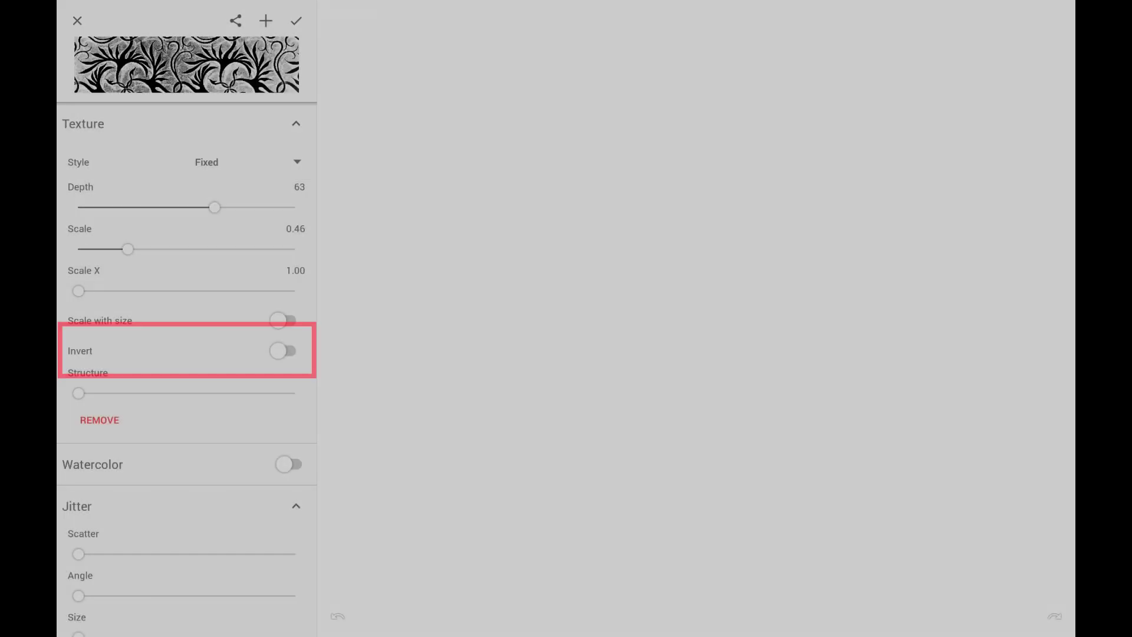
Step: Invert the texture, compare it with overlapping test strokes, then undo them
{"action": "left_click_drag", "start_coordinate": [505, 177], "coordinate": [552, 178]}
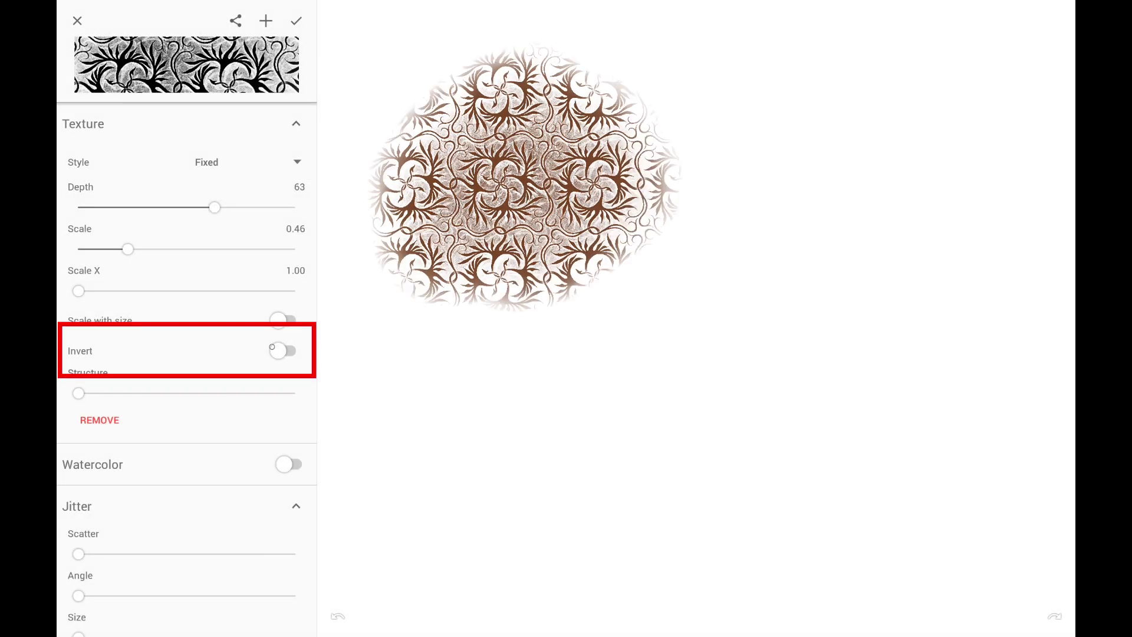
{"action": "left_click", "coordinate": [283, 351]}
{"action": "mouse_move", "coordinate": [619, 336]}
{"action": "left_mouse_down"}
{"action": "mouse_move", "coordinate": [760, 372]}
{"action": "mouse_move", "coordinate": [814, 407]}
{"action": "left_mouse_up"}
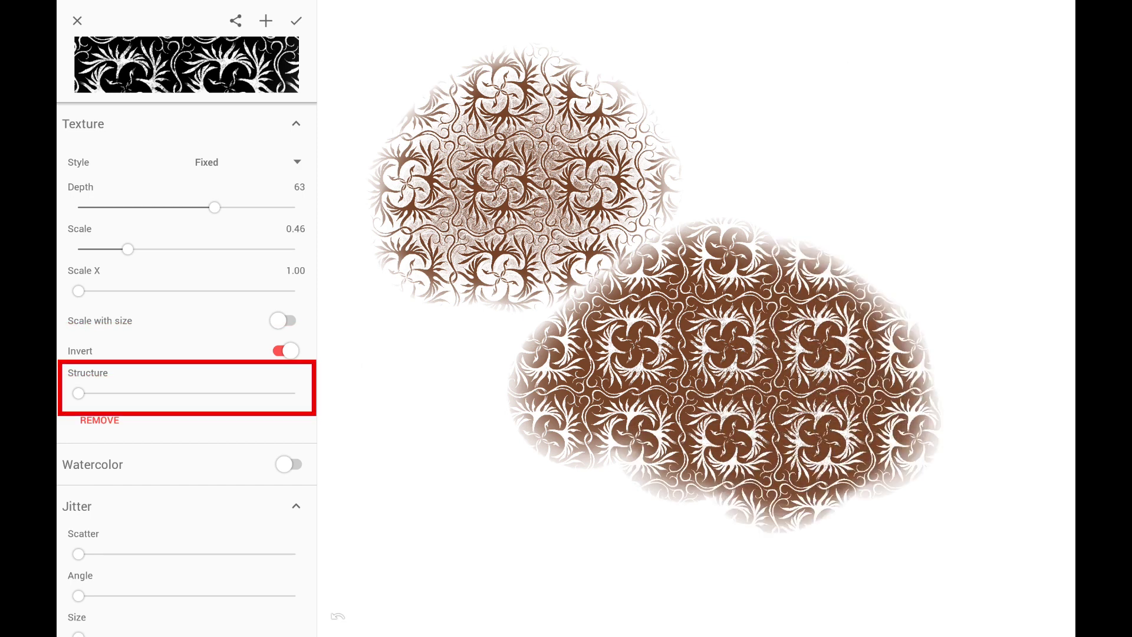
{"action": "key", "text": "ctrl+z"}
{"action": "key", "text": "ctrl+z"}
Step: Raise texture Structure to 30 and lower Depth to about 6, testing with strokes
{"action": "left_click_drag", "start_coordinate": [77, 393], "coordinate": [142, 392]}
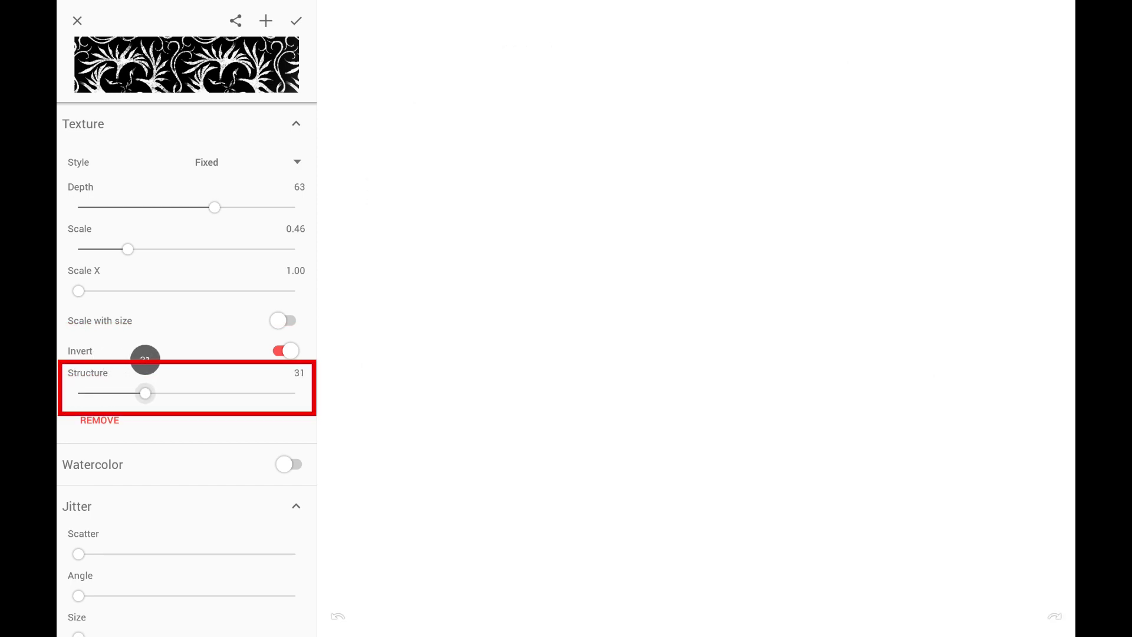
{"action": "left_click_drag", "start_coordinate": [434, 177], "coordinate": [619, 177]}
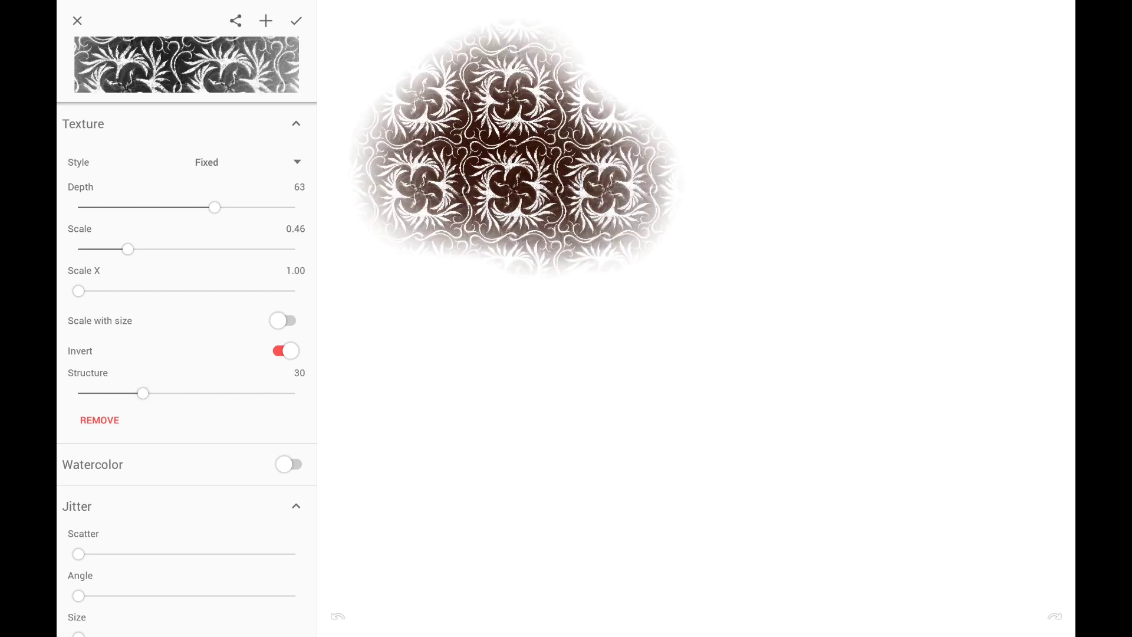
{"action": "left_click_drag", "start_coordinate": [215, 207], "coordinate": [87, 208]}
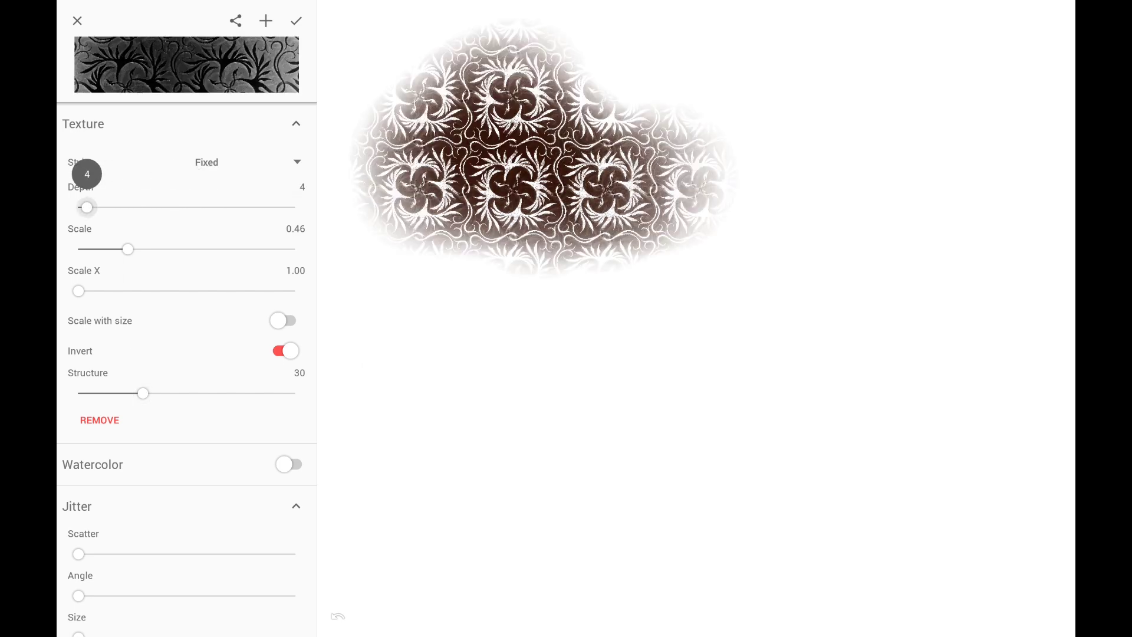
{"action": "mouse_move", "coordinate": [760, 256]}
{"action": "left_mouse_down"}
{"action": "mouse_move", "coordinate": [575, 398]}
{"action": "mouse_move", "coordinate": [726, 416]}
{"action": "mouse_move", "coordinate": [850, 390]}
{"action": "mouse_move", "coordinate": [938, 496]}
{"action": "left_mouse_up"}
{"action": "scroll", "coordinate": [761, 372], "scroll_direction": "up", "scroll_amount": 5}
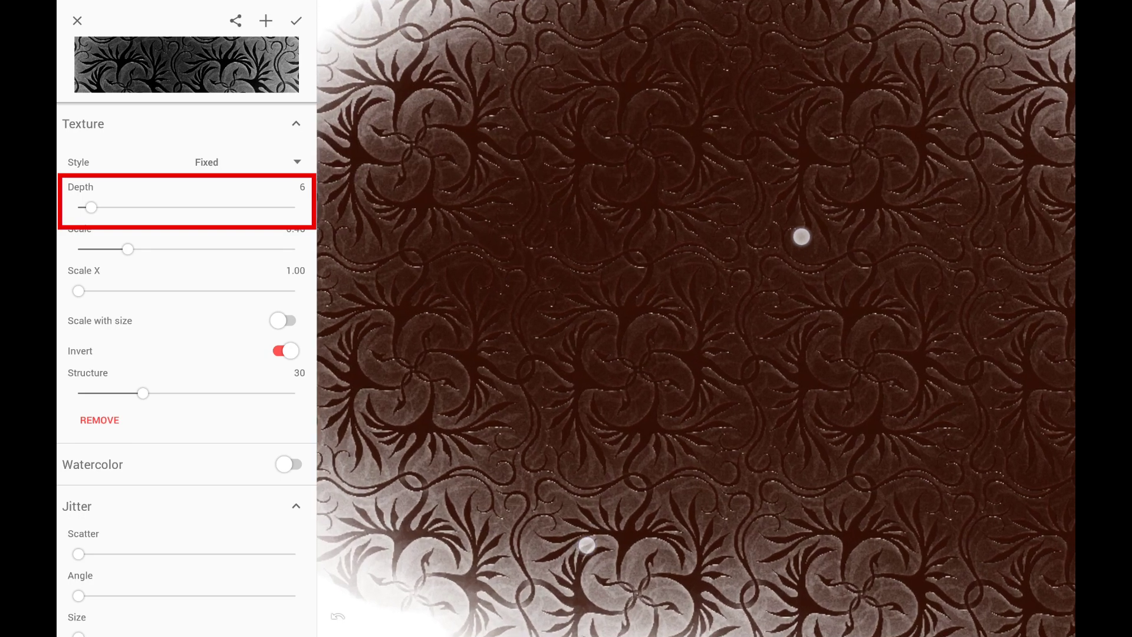
{"action": "scroll", "coordinate": [914, 157], "scroll_direction": "up", "scroll_amount": 2}
{"action": "scroll", "coordinate": [708, 308], "scroll_direction": "up", "scroll_amount": 2}
{"action": "scroll", "coordinate": [738, 289], "scroll_direction": "up", "scroll_amount": 2}
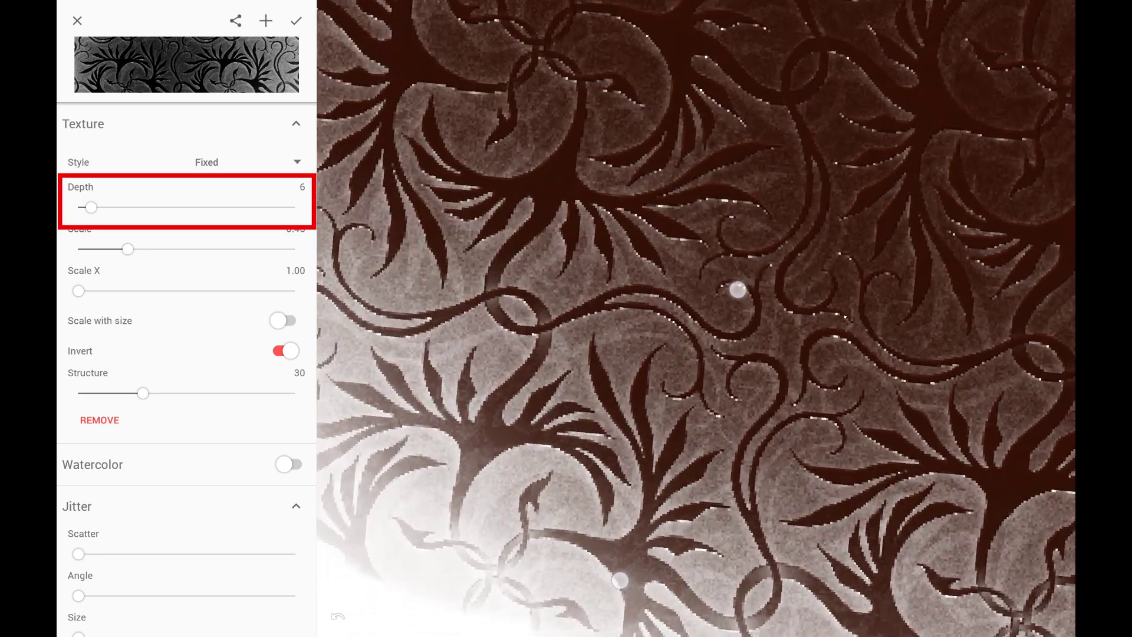
{"action": "scroll", "coordinate": [720, 320], "scroll_direction": "up", "scroll_amount": 2}
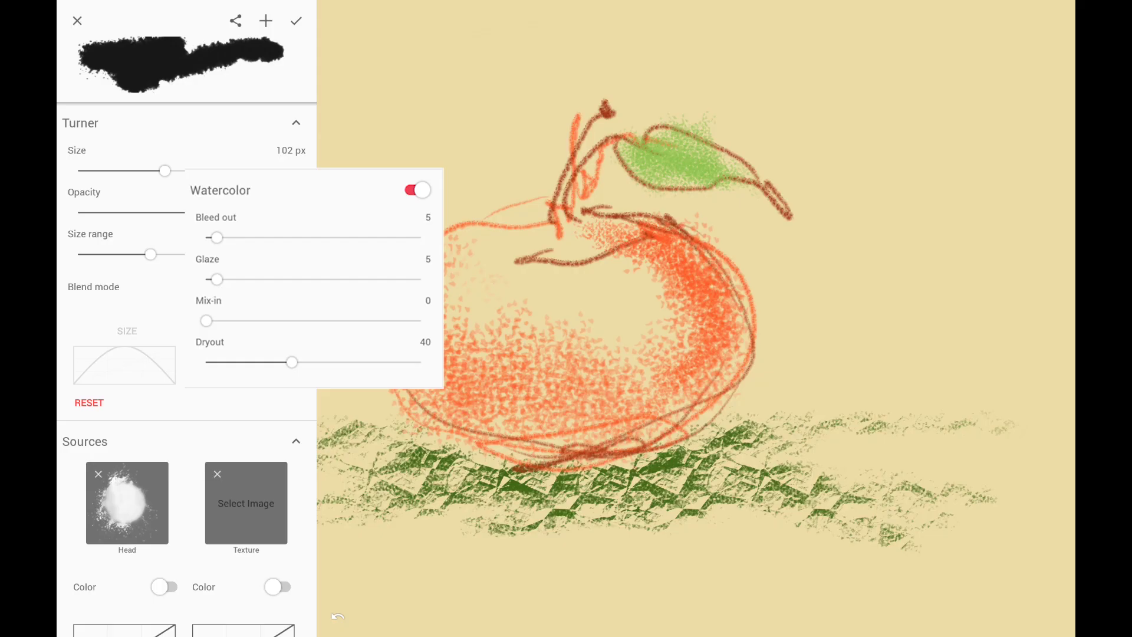
{"action": "scroll", "coordinate": [187, 325], "scroll_direction": "down", "scroll_amount": 5}
{"action": "scroll", "coordinate": [187, 354], "scroll_direction": "down", "scroll_amount": 2}
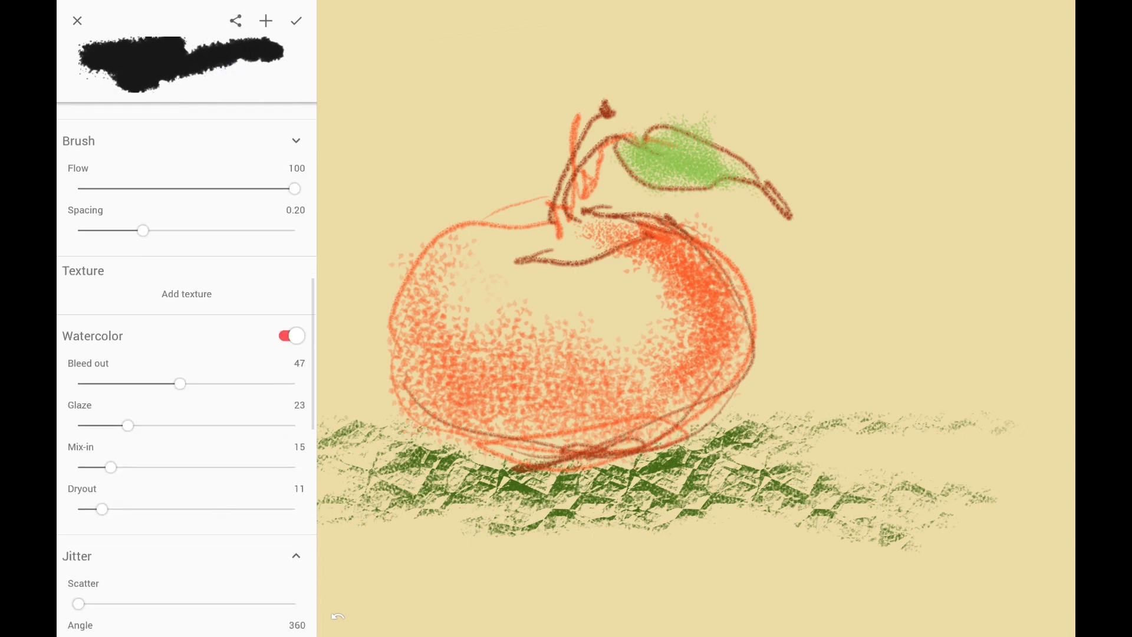
{"action": "scroll", "coordinate": [187, 354], "scroll_direction": "down", "scroll_amount": 3}
{"action": "scroll", "coordinate": [841, 291], "scroll_direction": "up", "scroll_amount": 5}
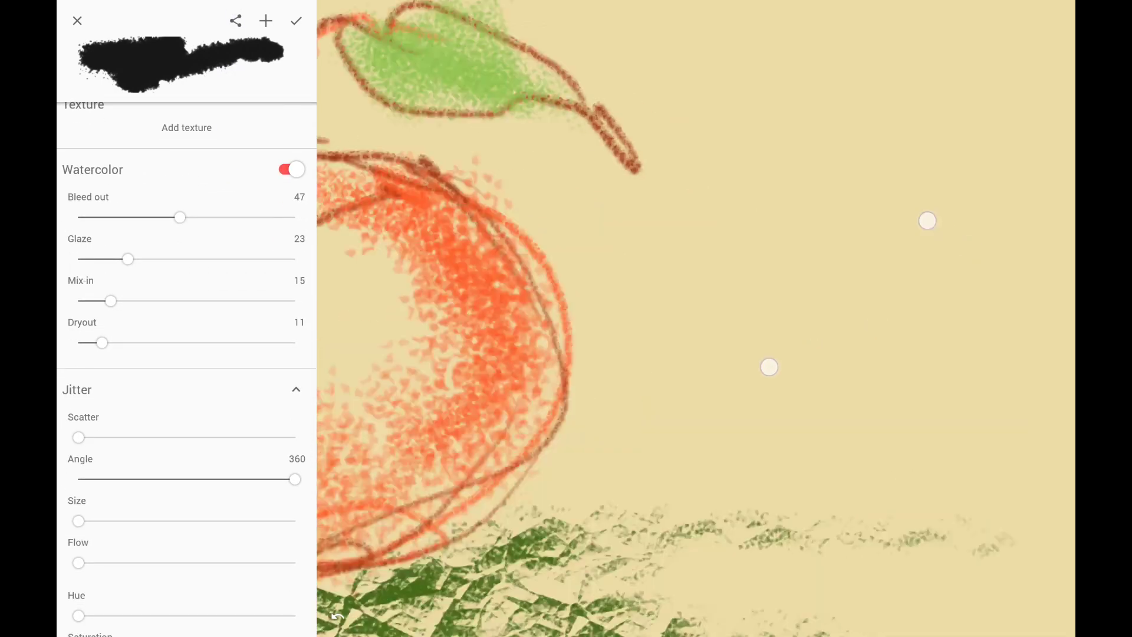
{"action": "scroll", "coordinate": [821, 314], "scroll_direction": "up", "scroll_amount": 1}
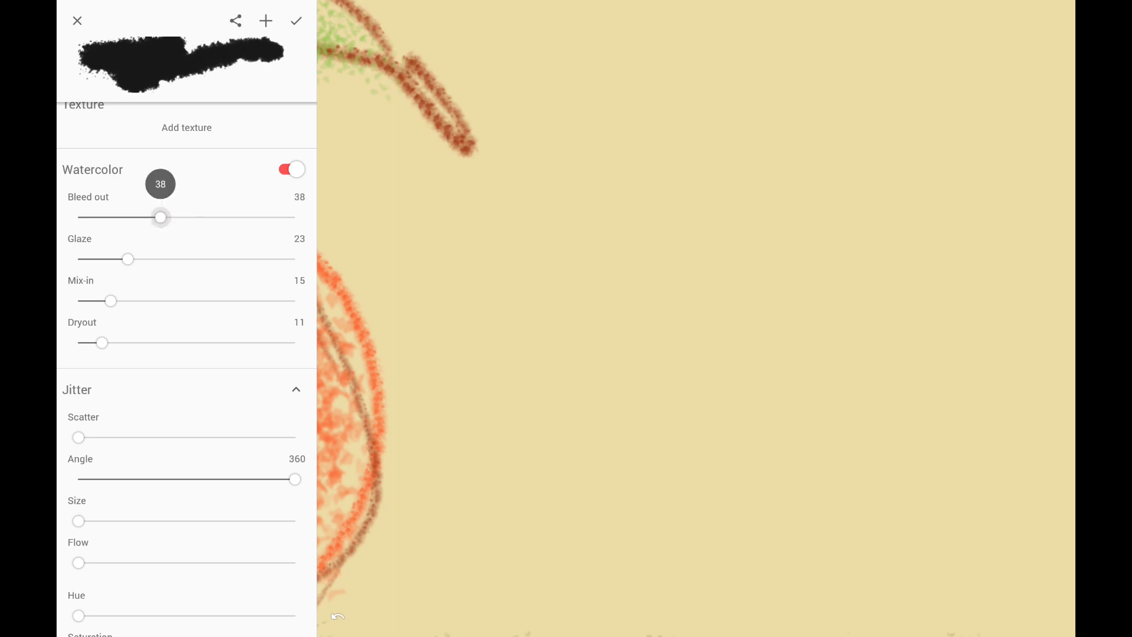
Step: Compare watercolor Bleed out from about 9 up to maximum with blue strokes, then undo them
{"action": "left_click_drag", "start_coordinate": [160, 216], "coordinate": [98, 216]}
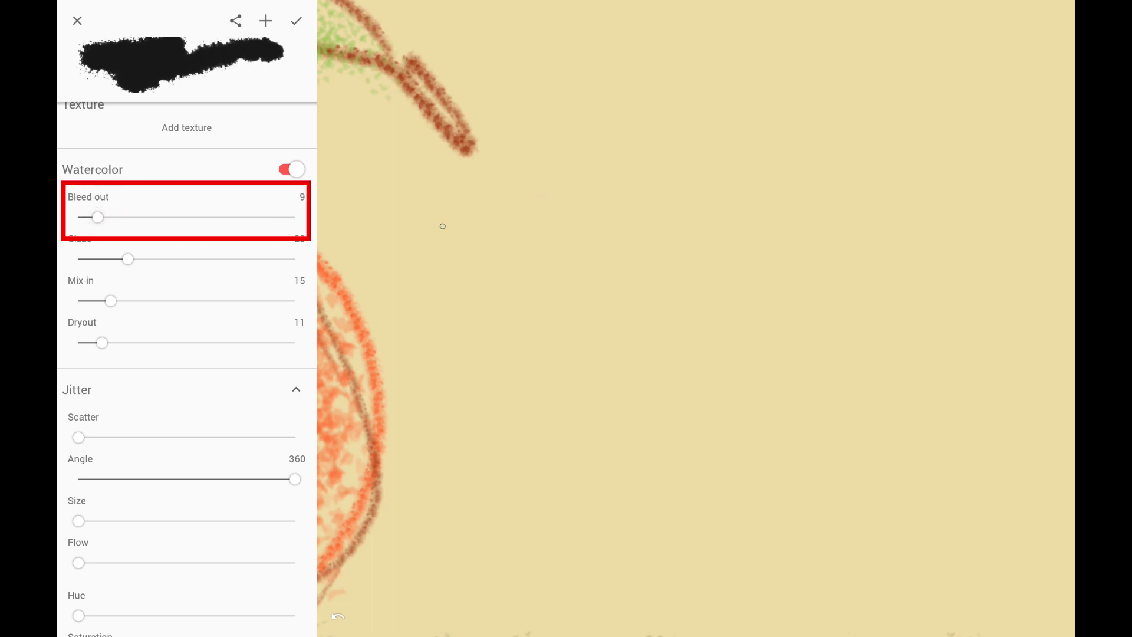
{"action": "left_click_drag", "start_coordinate": [442, 190], "coordinate": [957, 158]}
{"action": "left_click_drag", "start_coordinate": [98, 217], "coordinate": [181, 217]}
{"action": "left_click_drag", "start_coordinate": [427, 285], "coordinate": [953, 243]}
{"action": "left_click_drag", "start_coordinate": [182, 216], "coordinate": [291, 217]}
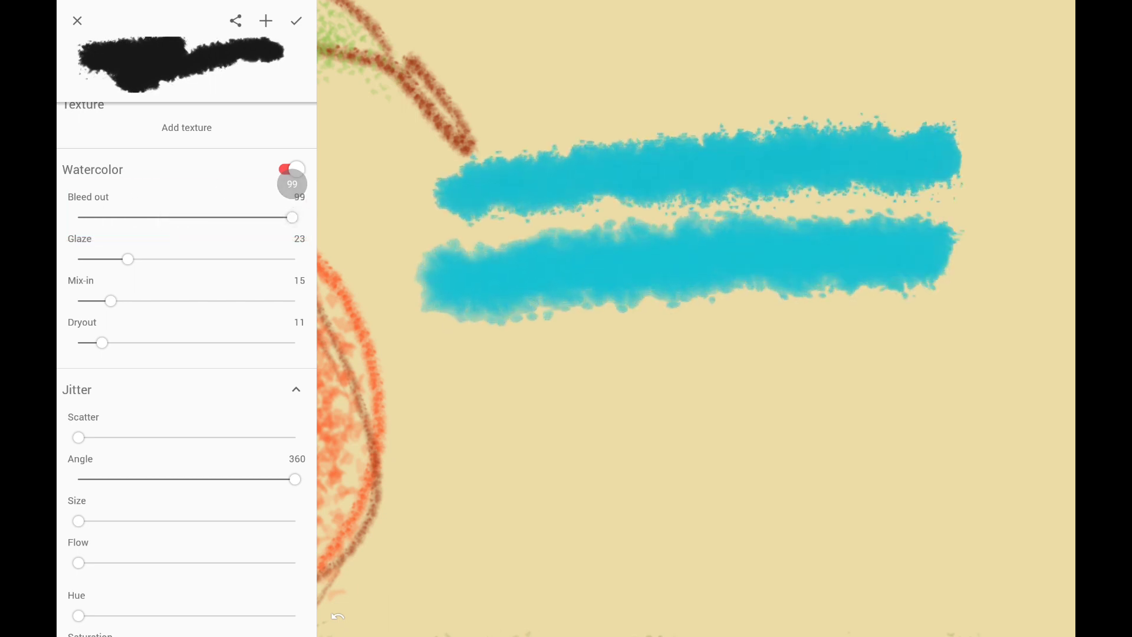
{"action": "left_click_drag", "start_coordinate": [420, 380], "coordinate": [959, 345]}
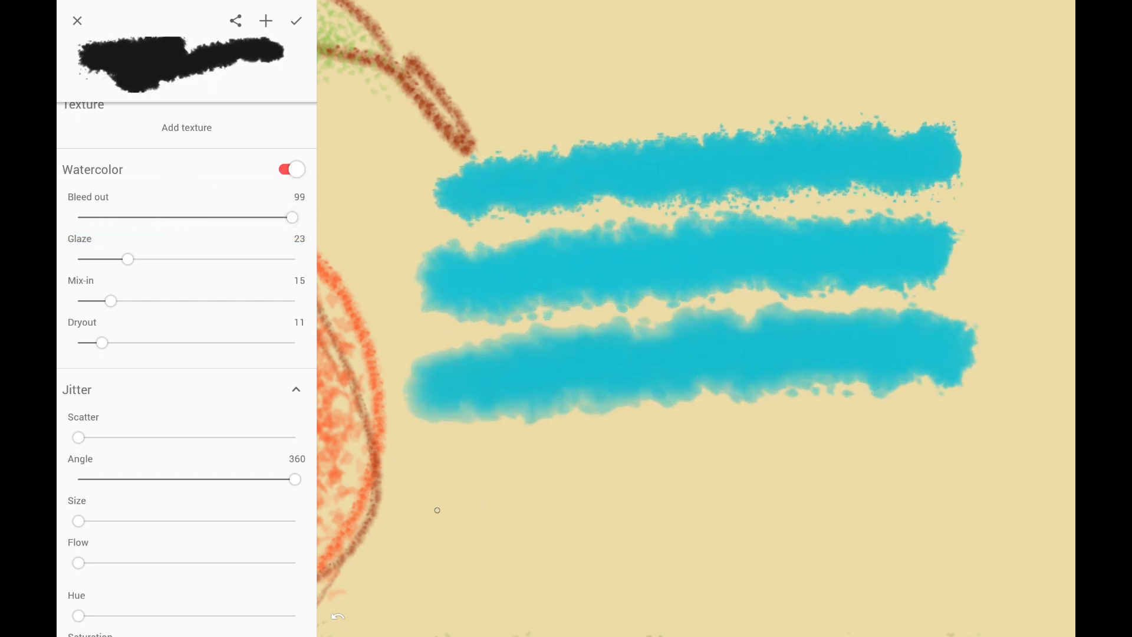
{"action": "left_click_drag", "start_coordinate": [425, 495], "coordinate": [990, 465]}
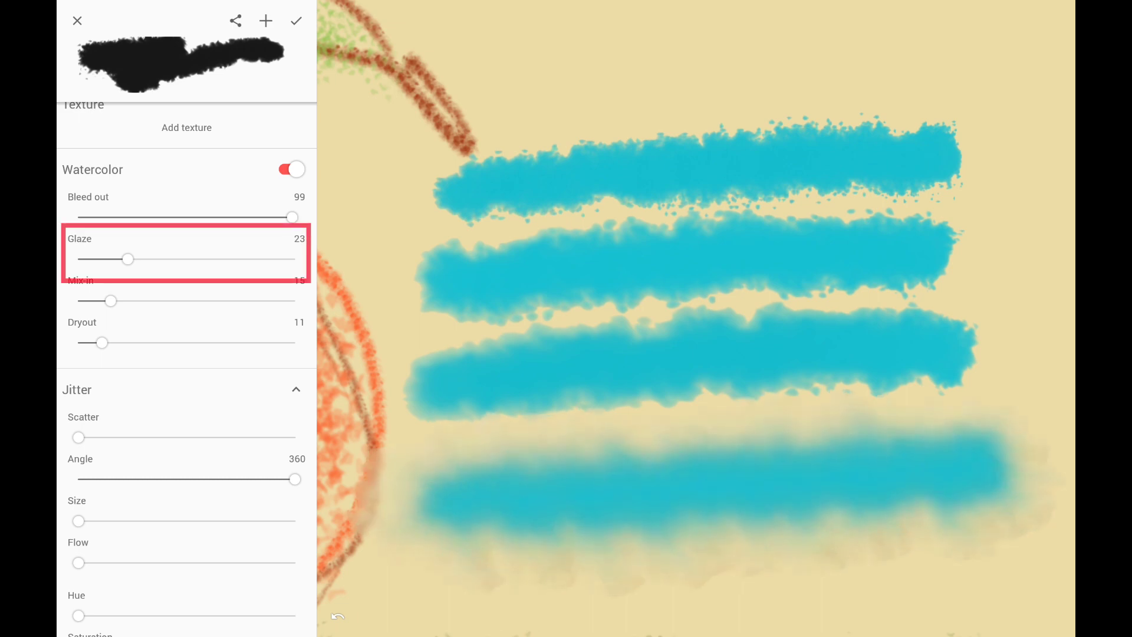
{"action": "key", "text": "ctrl+z"}
Step: Lower Bleed out and compare low-to-high Glaze amounts with blue strokes over the apple
{"action": "left_click_drag", "start_coordinate": [398, 354], "coordinate": [543, 347]}
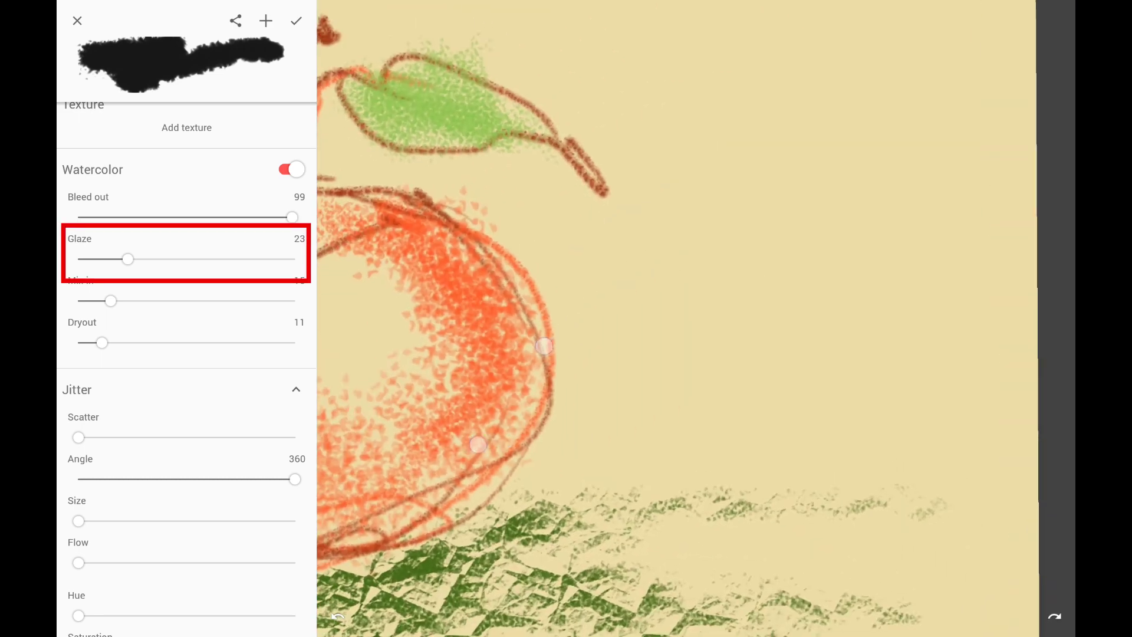
{"action": "left_click_drag", "start_coordinate": [292, 217], "coordinate": [173, 217]}
{"action": "left_click_drag", "start_coordinate": [128, 258], "coordinate": [105, 259]}
{"action": "left_click_drag", "start_coordinate": [442, 262], "coordinate": [965, 213]}
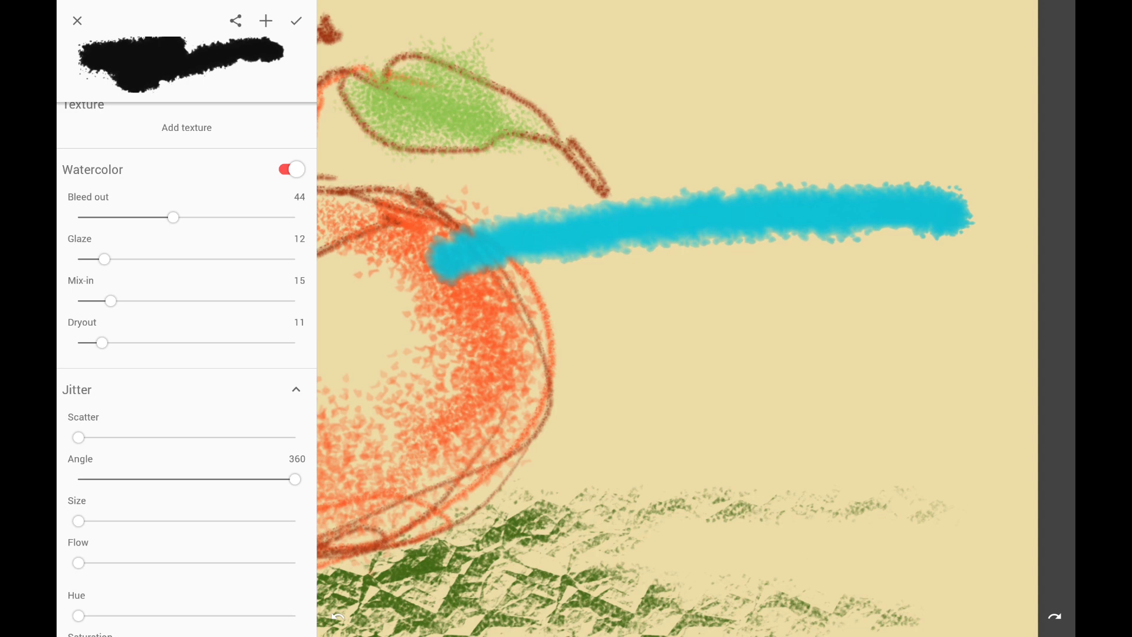
{"action": "left_click_drag", "start_coordinate": [105, 259], "coordinate": [198, 258]}
{"action": "left_click_drag", "start_coordinate": [429, 328], "coordinate": [960, 292]}
{"action": "left_click_drag", "start_coordinate": [199, 258], "coordinate": [277, 258]}
{"action": "left_click_drag", "start_coordinate": [442, 412], "coordinate": [964, 394]}
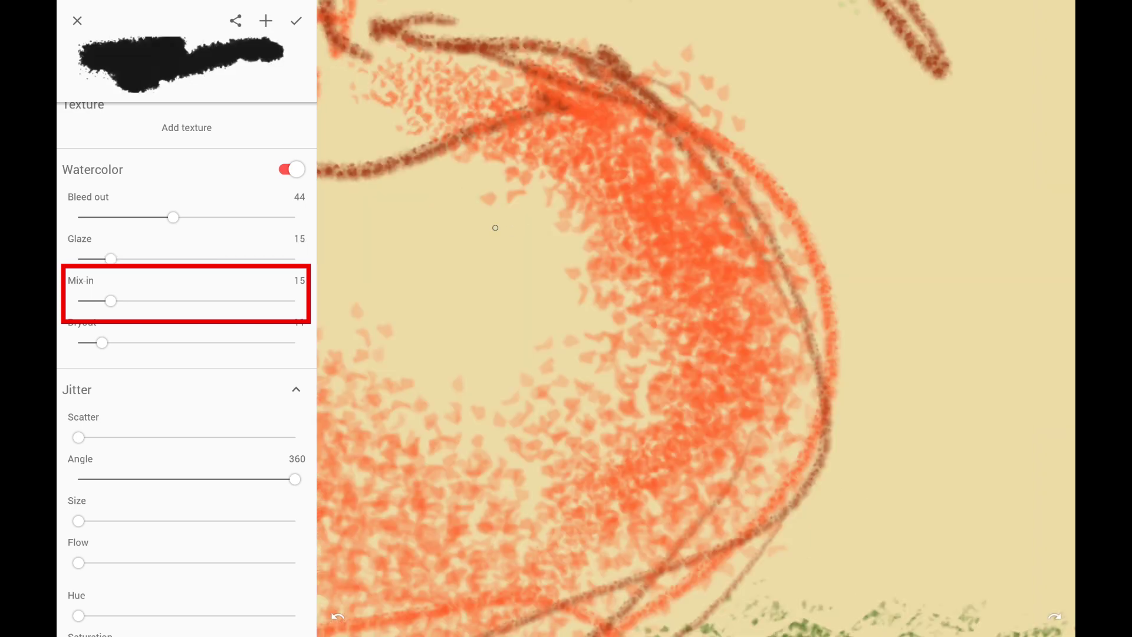
Step: Raise the watercolor Mix-in amount and compare blue test strokes over the apple
{"action": "left_click_drag", "start_coordinate": [465, 221], "coordinate": [1004, 177]}
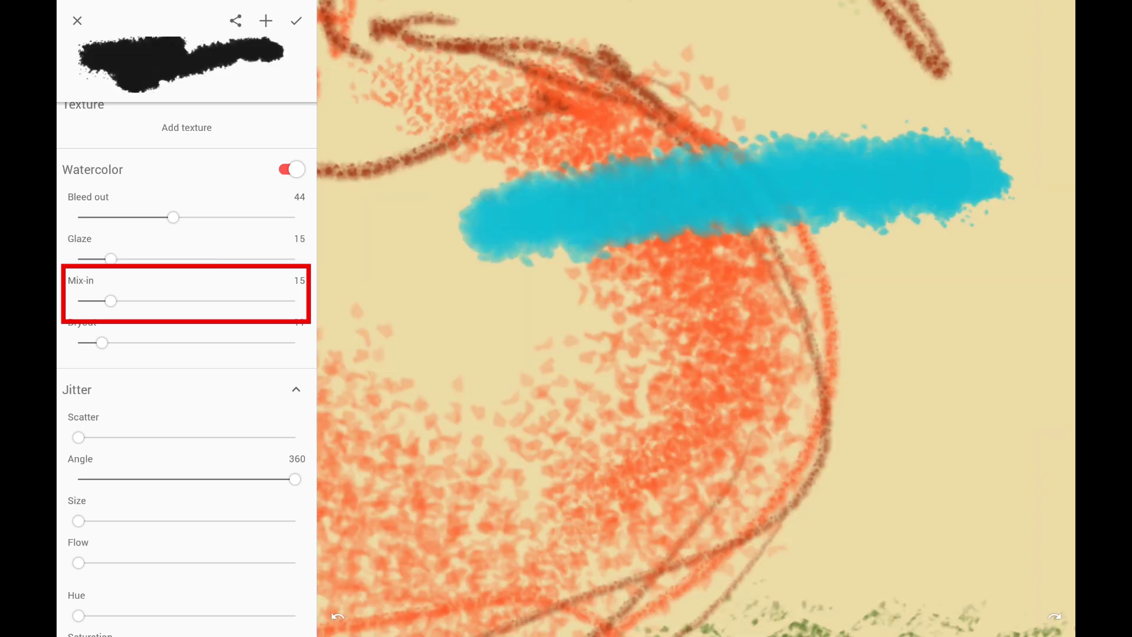
{"action": "left_click_drag", "start_coordinate": [125, 302], "coordinate": [187, 301]}
{"action": "left_click_drag", "start_coordinate": [468, 309], "coordinate": [1030, 296]}
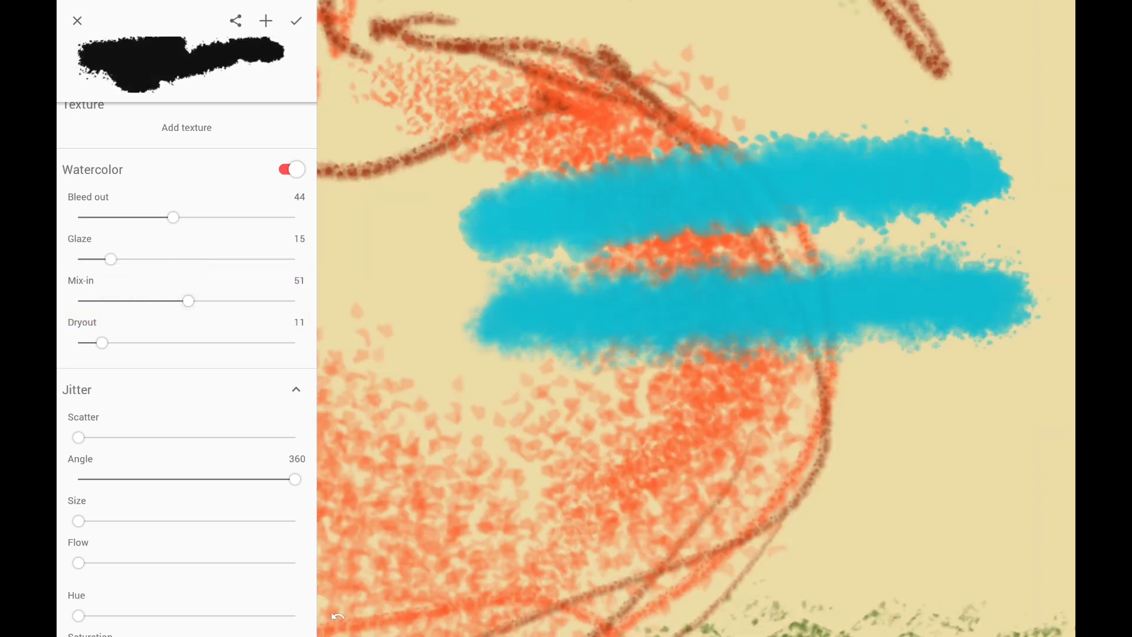
{"action": "left_click_drag", "start_coordinate": [478, 442], "coordinate": [1047, 434]}
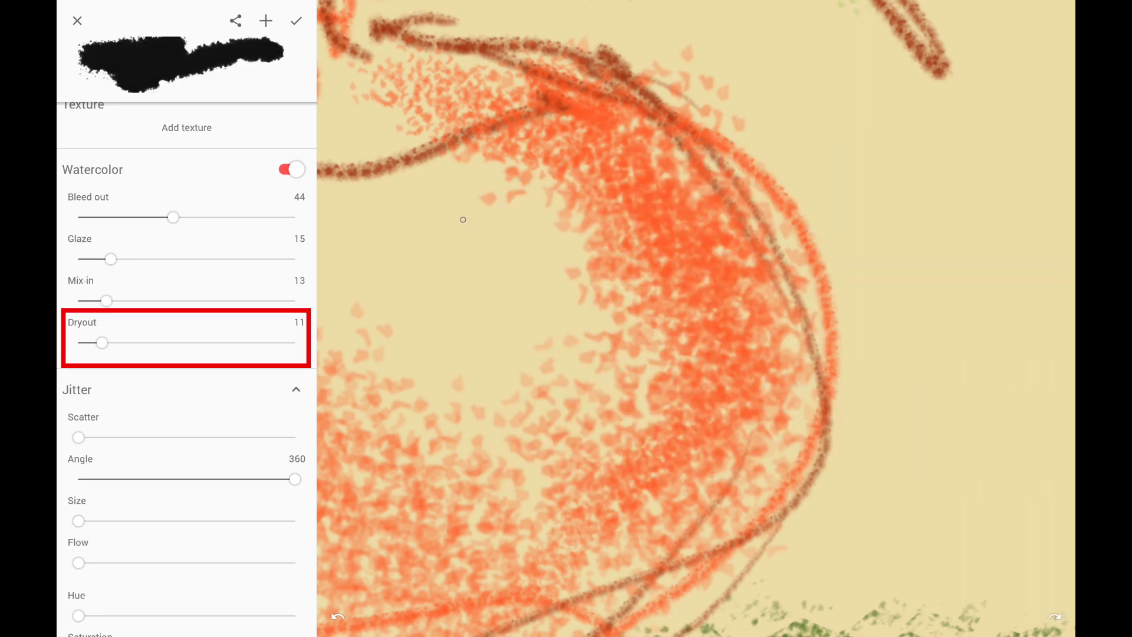
Step: Paint a wide blue watercolor stroke across the canvas to show Dryout
{"action": "left_click_drag", "start_coordinate": [483, 204], "coordinate": [911, 181]}
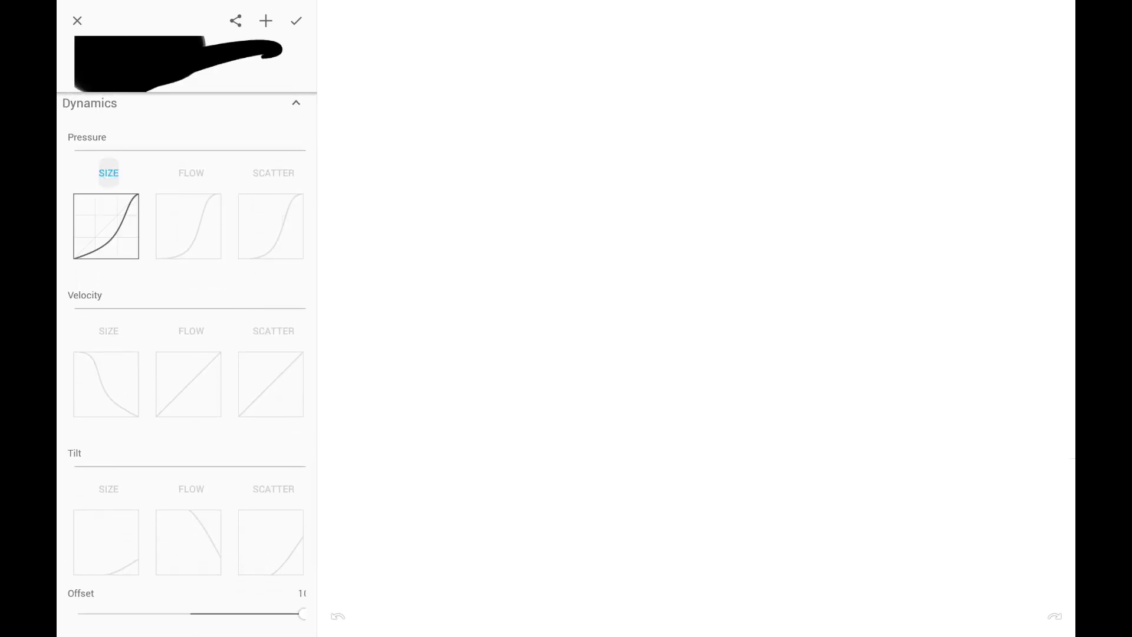
Step: Open the Pressure - Size curve editor from the Pressure SIZE curve
{"action": "left_click", "coordinate": [106, 226]}
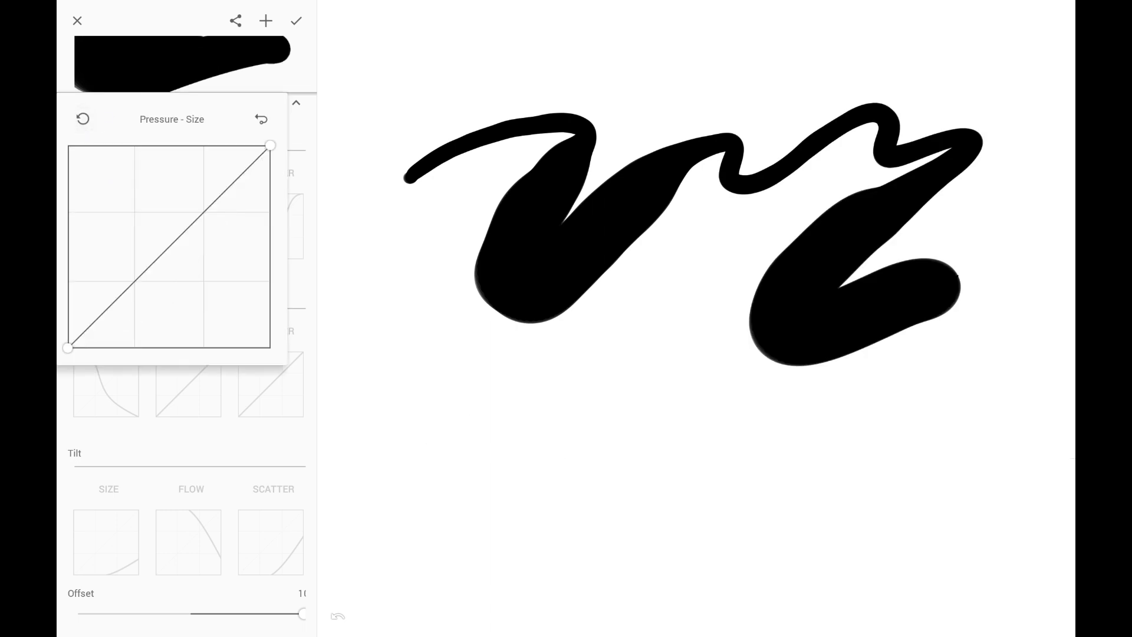
Step: With the linear pressure-size curve, replace the old stroke with long black zigzag strokes
{"action": "left_click", "coordinate": [682, 362]}
{"action": "key", "text": "ctrl+z"}
{"action": "mouse_move", "coordinate": [402, 232]}
{"action": "left_mouse_down"}
{"action": "mouse_move", "coordinate": [707, 152]}
{"action": "mouse_move", "coordinate": [977, 243]}
{"action": "left_mouse_up"}
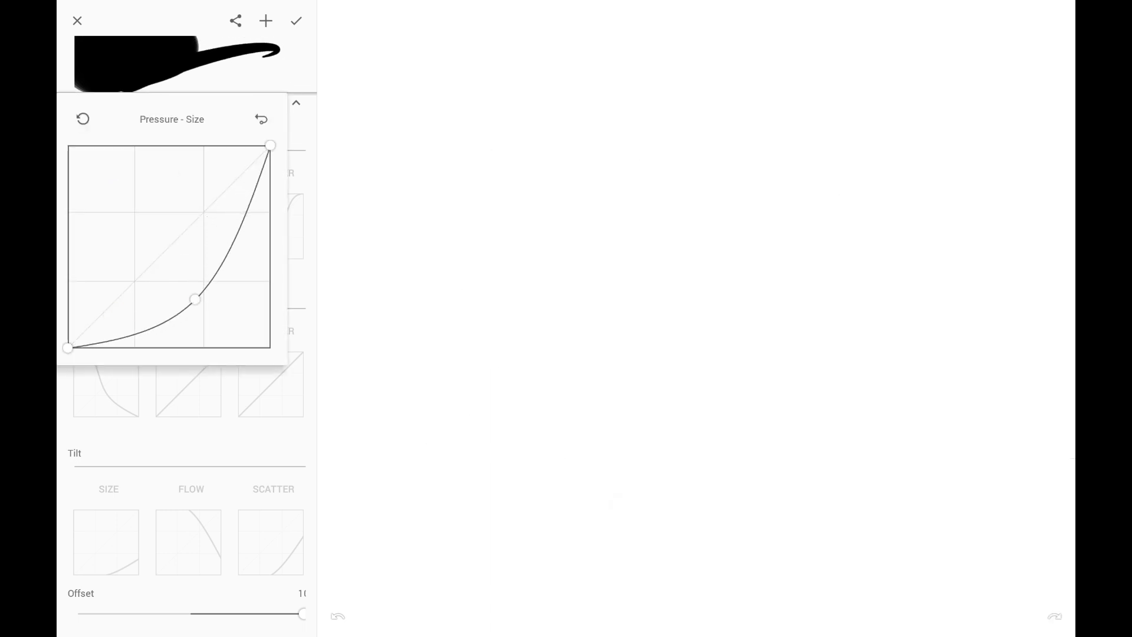
{"action": "mouse_move", "coordinate": [405, 192]}
{"action": "left_mouse_down"}
{"action": "mouse_move", "coordinate": [455, 167]}
{"action": "mouse_move", "coordinate": [733, 203]}
{"action": "mouse_move", "coordinate": [955, 210]}
{"action": "mouse_move", "coordinate": [978, 292]}
{"action": "left_mouse_up"}
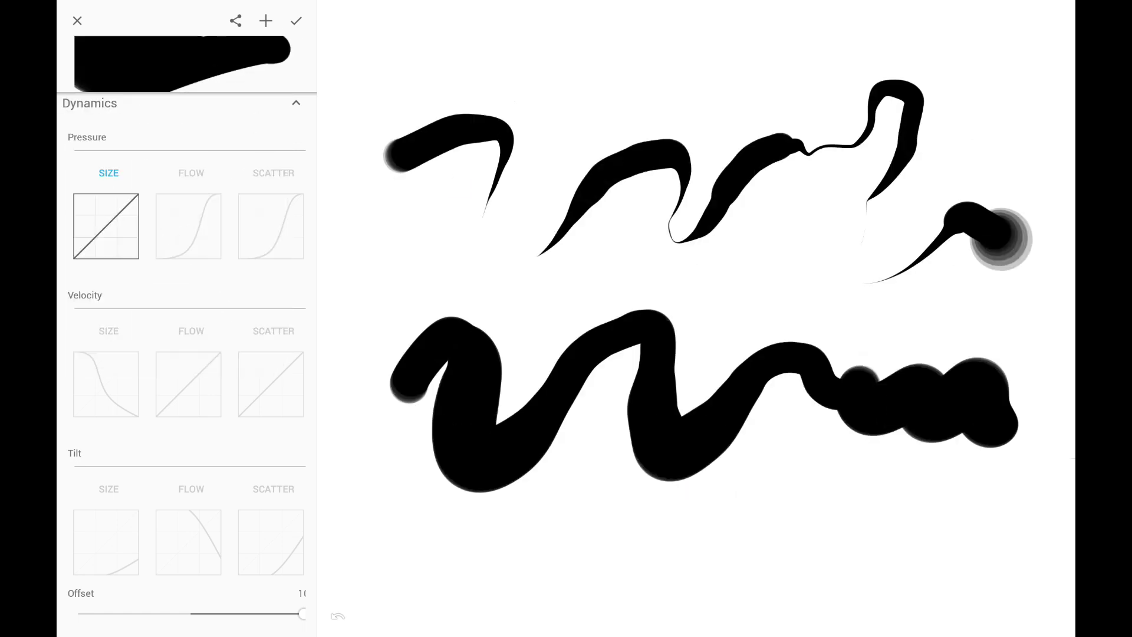
Step: Enable Pressure FLOW and Pressure SCATTER, painting test strokes after each
{"action": "key", "text": "ctrl+z"}
{"action": "key", "text": "ctrl+z"}
{"action": "key", "text": "ctrl+z"}
{"action": "left_click", "coordinate": [188, 225]}
{"action": "left_click_drag", "start_coordinate": [380, 195], "coordinate": [902, 92]}
{"action": "left_click_drag", "start_coordinate": [933, 146], "coordinate": [805, 433]}
{"action": "left_click", "coordinate": [271, 225]}
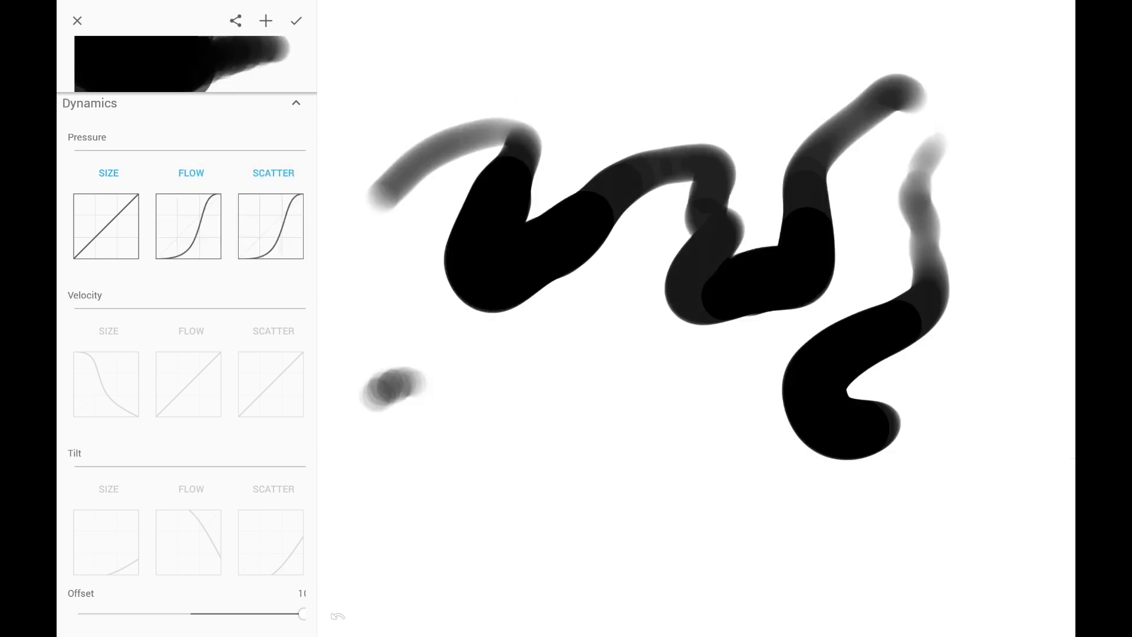
{"action": "mouse_move", "coordinate": [390, 389]}
{"action": "left_mouse_down"}
{"action": "mouse_move", "coordinate": [965, 531]}
{"action": "mouse_move", "coordinate": [1017, 372]}
{"action": "left_mouse_up"}
Step: Enable Velocity SIZE and Velocity FLOW, clearing the test strokes
{"action": "key", "text": "ctrl+z"}
{"action": "key", "text": "ctrl+z"}
{"action": "key", "text": "ctrl+z"}
{"action": "left_click", "coordinate": [107, 384]}
{"action": "left_click", "coordinate": [193, 331]}
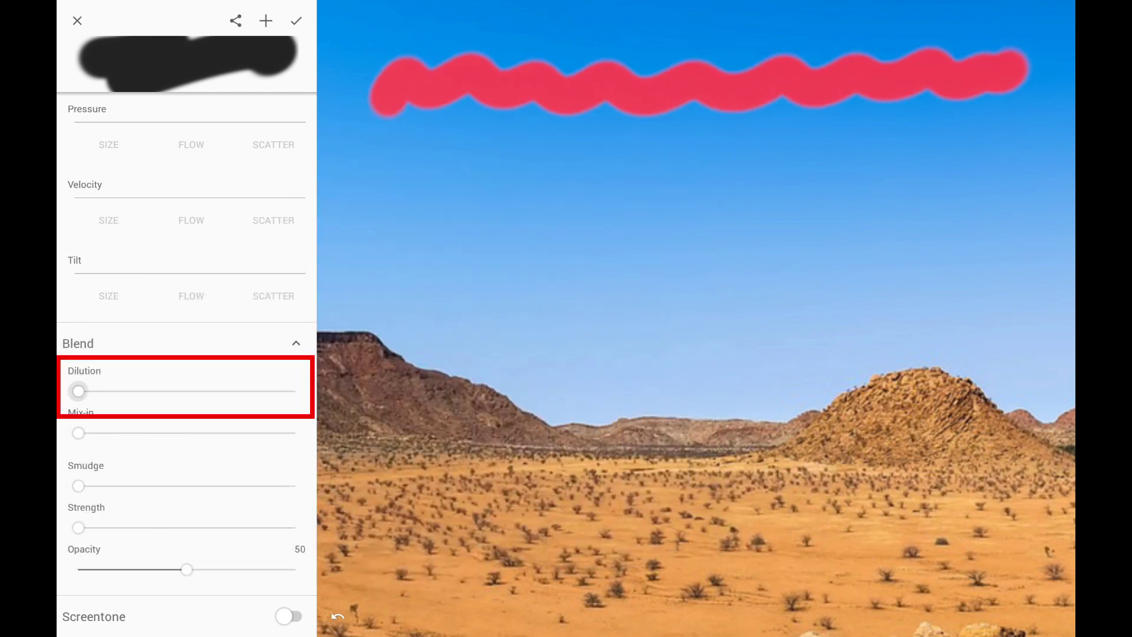
Step: Paint red strokes at increasing blend Dilution, ending with a faint one at full dilution
{"action": "left_click_drag", "start_coordinate": [354, 173], "coordinate": [1044, 155]}
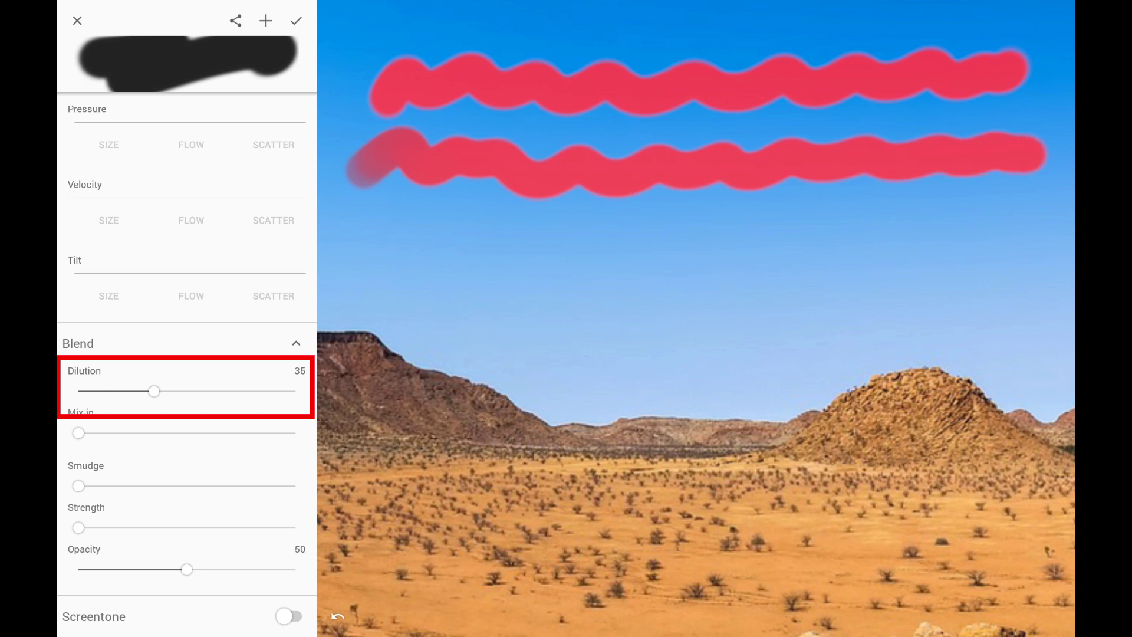
{"action": "left_click_drag", "start_coordinate": [232, 391], "coordinate": [239, 391]}
{"action": "left_click_drag", "start_coordinate": [363, 237], "coordinate": [1026, 217]}
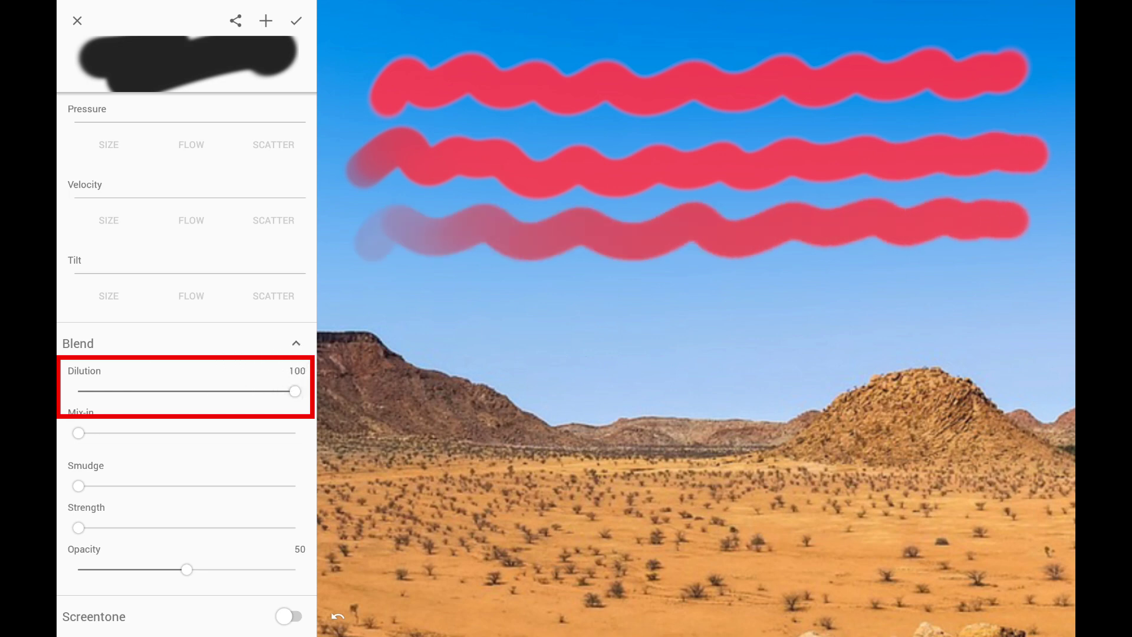
{"action": "left_click_drag", "start_coordinate": [734, 305], "coordinate": [1004, 297]}
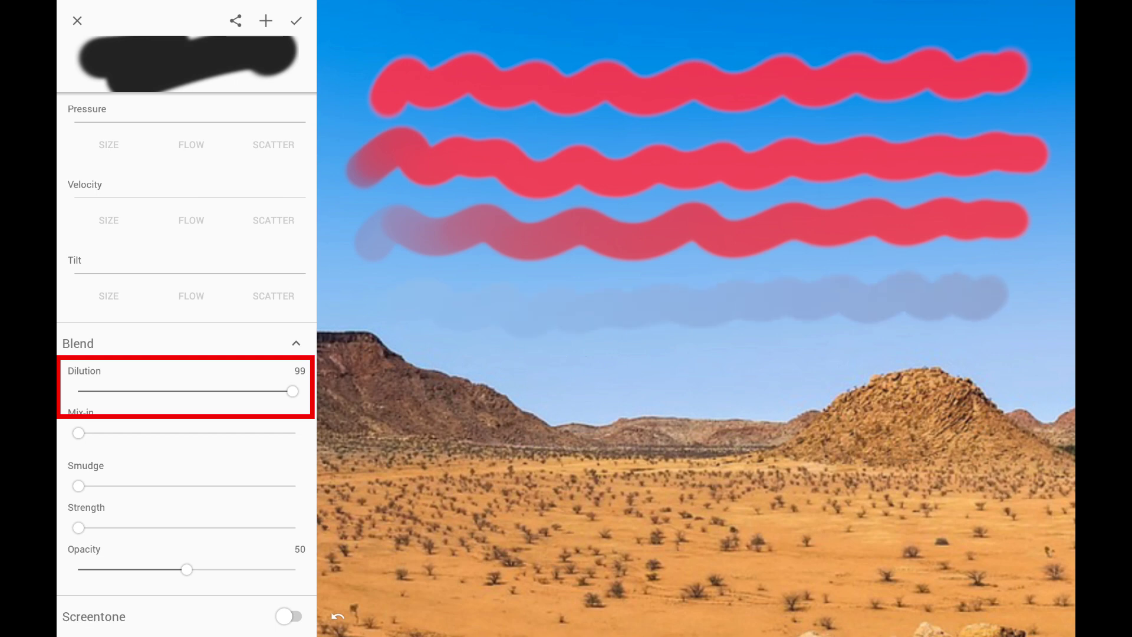
Step: Paint red strokes at increasing Mix-in, fading from red to muted pink
{"action": "left_click_drag", "start_coordinate": [385, 111], "coordinate": [712, 80]}
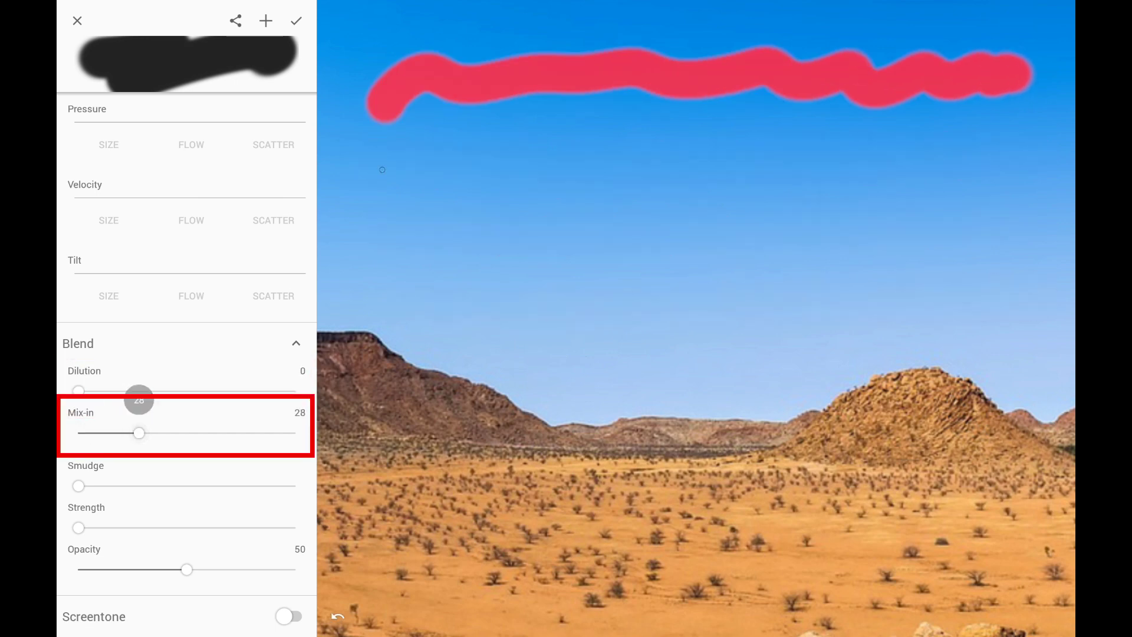
{"action": "mouse_move", "coordinate": [382, 169]}
{"action": "left_mouse_down"}
{"action": "mouse_move", "coordinate": [746, 142]}
{"action": "mouse_move", "coordinate": [991, 153]}
{"action": "left_mouse_up"}
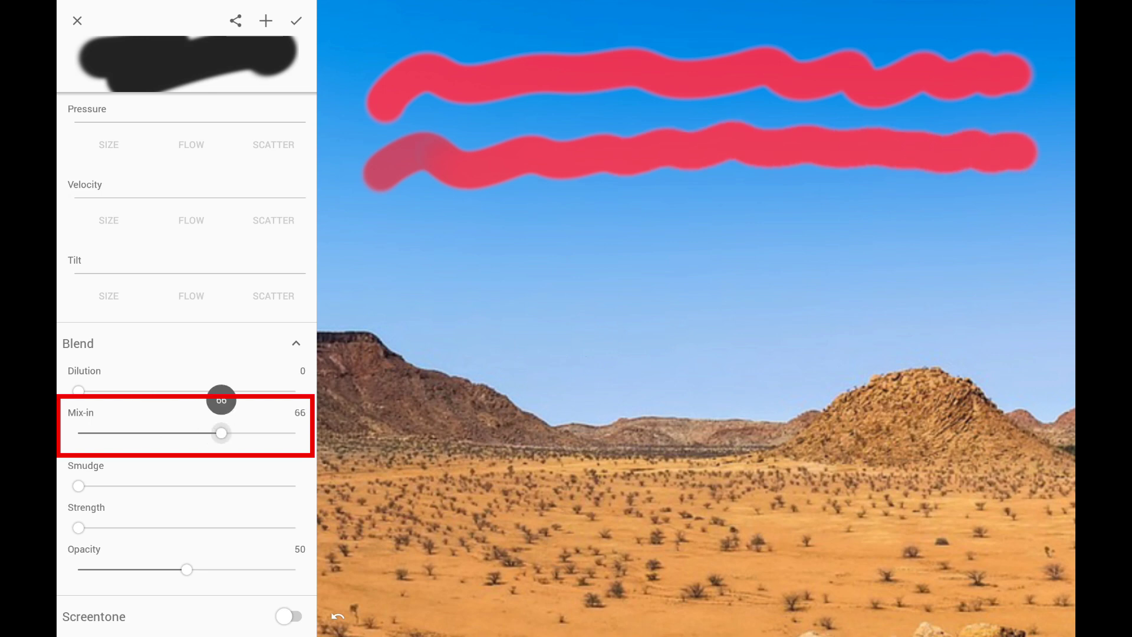
{"action": "mouse_move", "coordinate": [377, 252]}
{"action": "left_mouse_down"}
{"action": "mouse_move", "coordinate": [627, 226]}
{"action": "mouse_move", "coordinate": [969, 216]}
{"action": "left_mouse_up"}
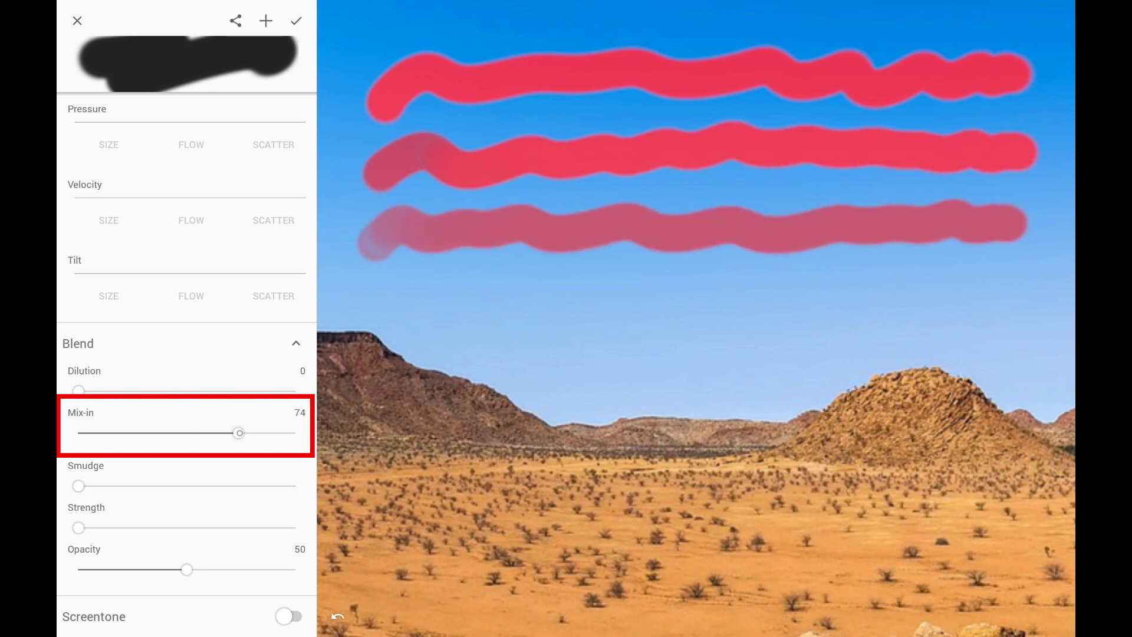
{"action": "mouse_move", "coordinate": [388, 305]}
{"action": "left_mouse_down"}
{"action": "mouse_move", "coordinate": [806, 287]}
{"action": "mouse_move", "coordinate": [1008, 299]}
{"action": "left_mouse_up"}
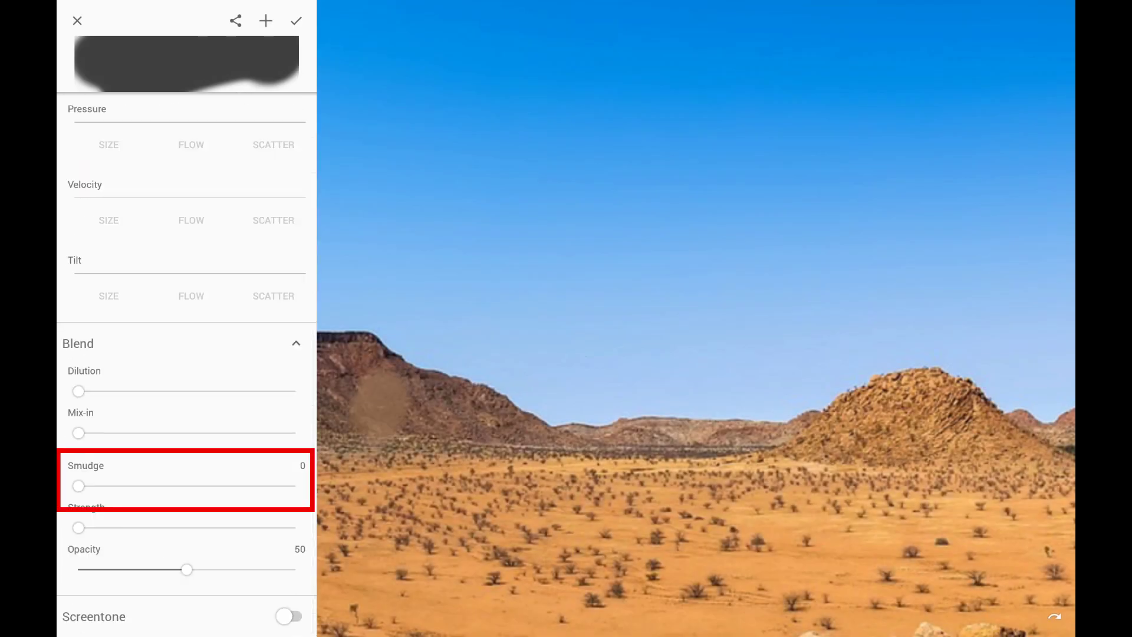
Step: Smudge the desert foreground up into the sky and paint a test arc at Strength 0
{"action": "left_click_drag", "start_coordinate": [394, 354], "coordinate": [827, 71]}
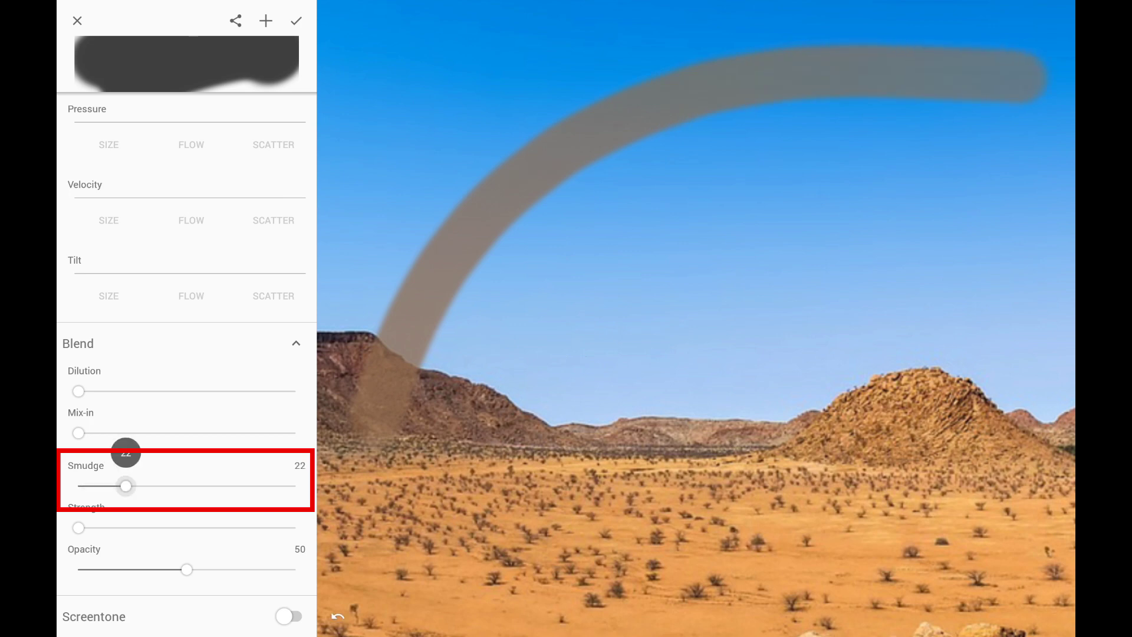
{"action": "left_click_drag", "start_coordinate": [459, 447], "coordinate": [765, 161]}
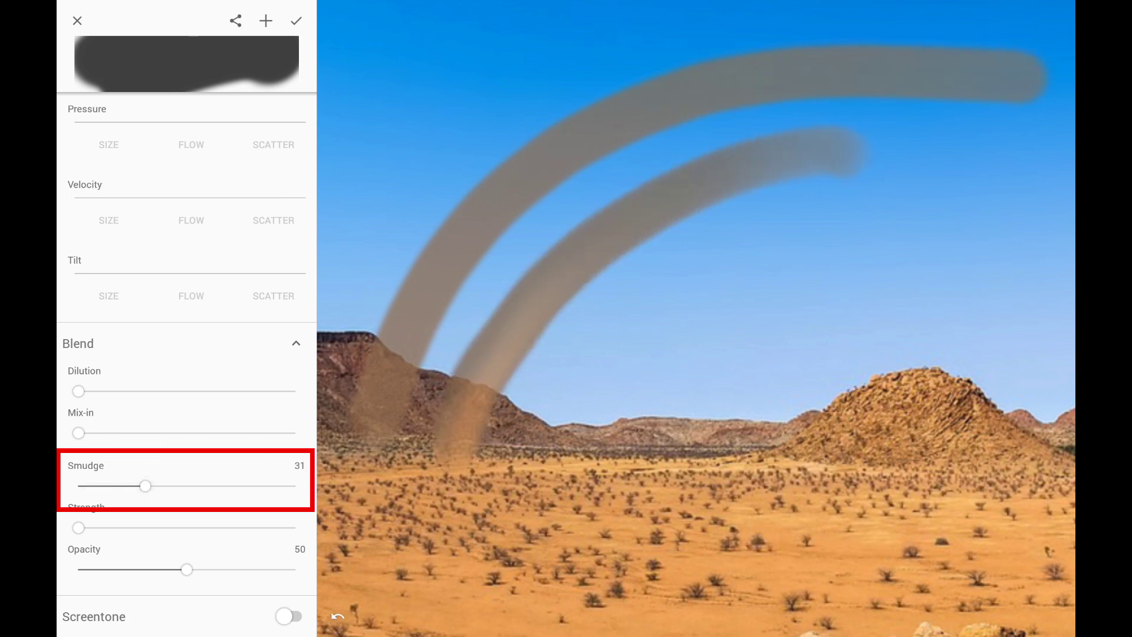
{"action": "left_click_drag", "start_coordinate": [531, 464], "coordinate": [938, 204]}
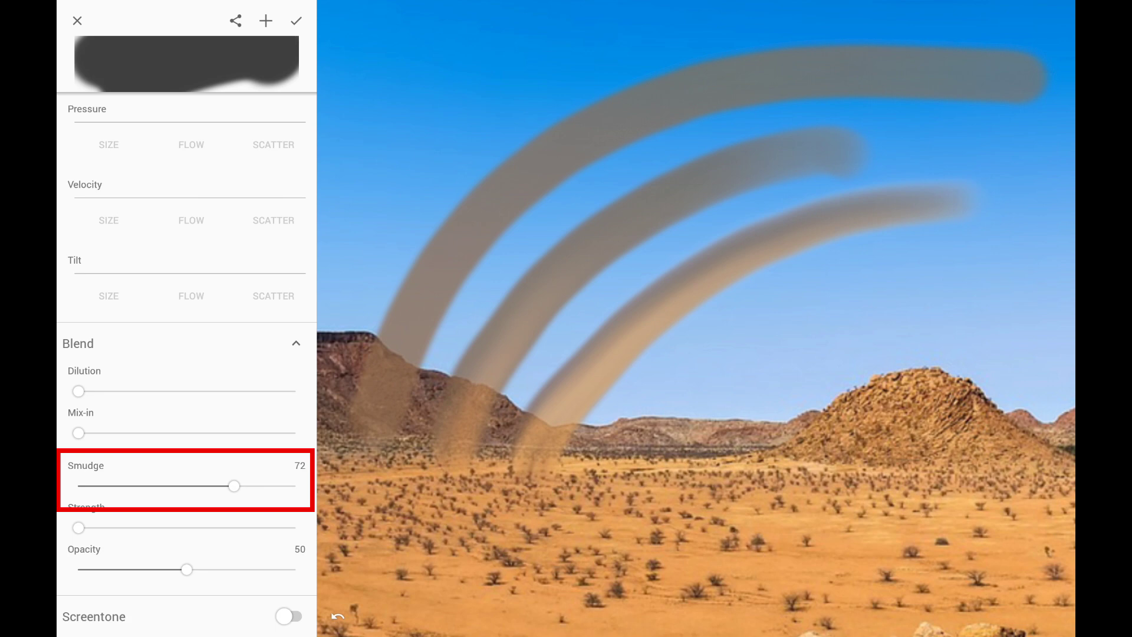
{"action": "mouse_move", "coordinate": [624, 469]}
{"action": "left_mouse_down"}
{"action": "mouse_move", "coordinate": [840, 281]}
{"action": "mouse_move", "coordinate": [1013, 274]}
{"action": "left_mouse_up"}
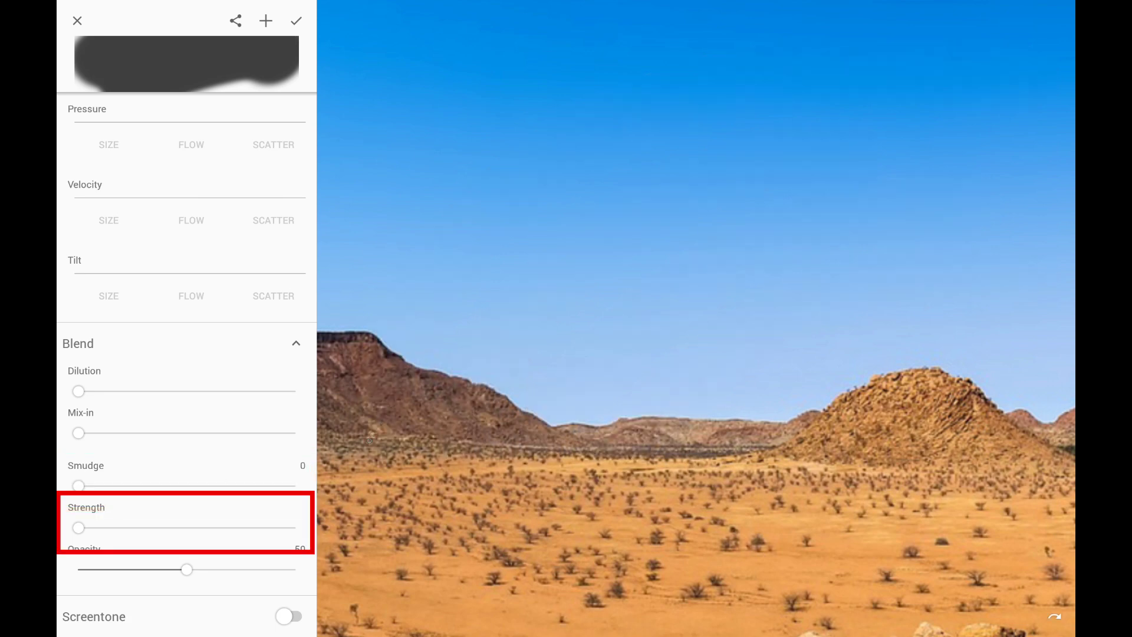
{"action": "left_click_drag", "start_coordinate": [372, 443], "coordinate": [468, 199]}
{"action": "left_click_drag", "start_coordinate": [649, 91], "coordinate": [854, 68]}
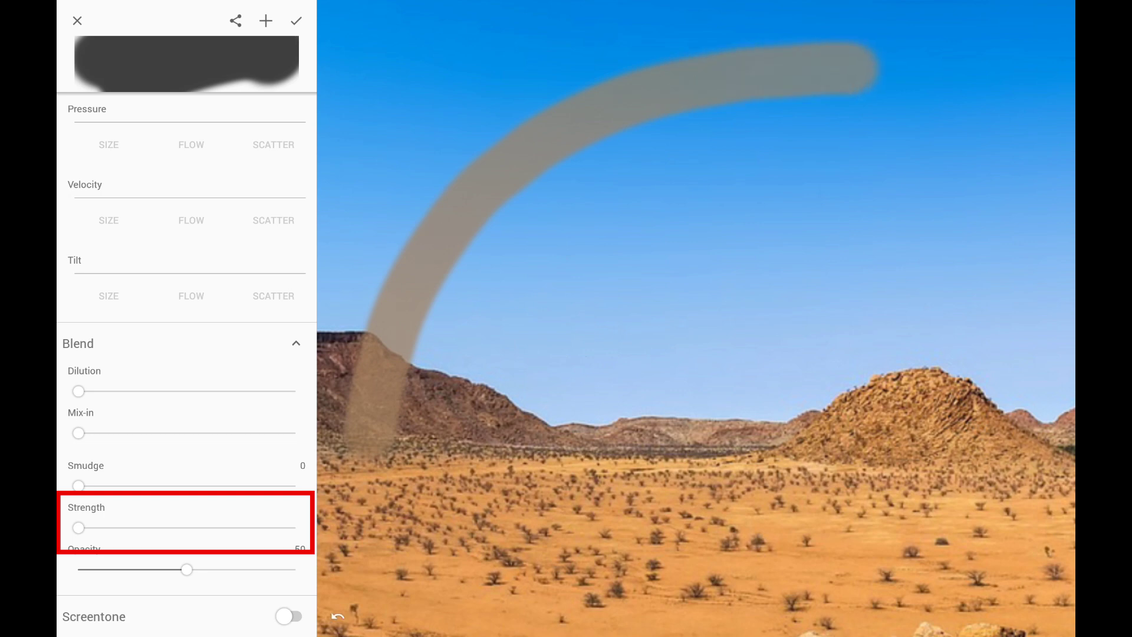
Step: Raise blend Strength to 41, 75 and 100, painting a test arc at each
{"action": "left_click_drag", "start_coordinate": [79, 528], "coordinate": [168, 528]}
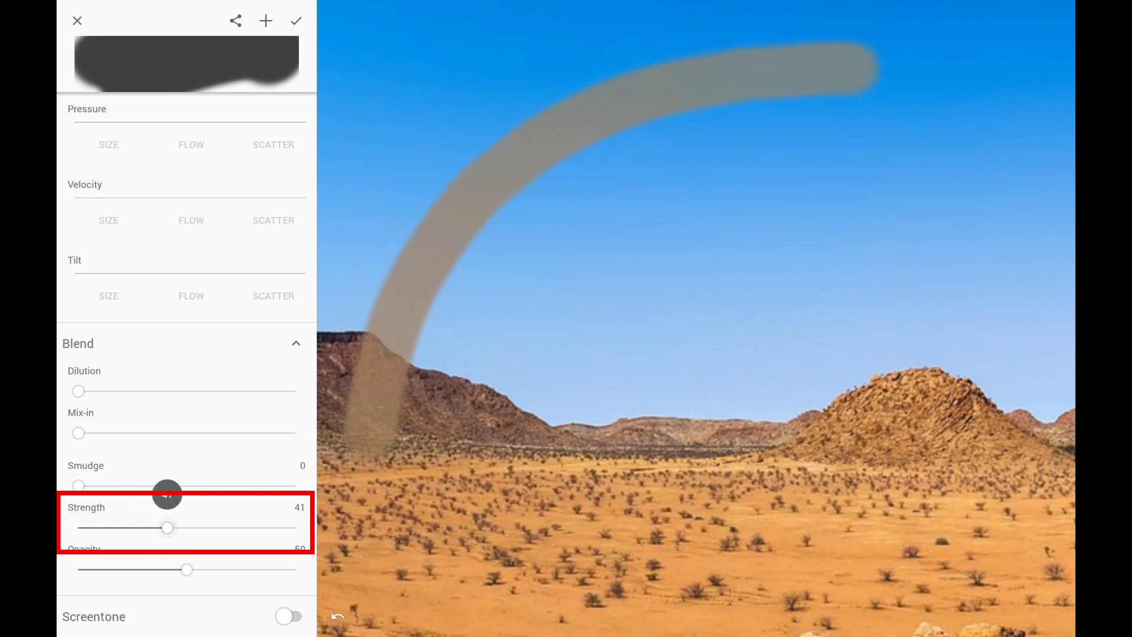
{"action": "mouse_move", "coordinate": [446, 447]}
{"action": "left_mouse_down"}
{"action": "mouse_move", "coordinate": [505, 303]}
{"action": "mouse_move", "coordinate": [683, 177]}
{"action": "mouse_move", "coordinate": [834, 127]}
{"action": "mouse_move", "coordinate": [942, 132]}
{"action": "left_mouse_up"}
{"action": "left_click_drag", "start_coordinate": [167, 527], "coordinate": [240, 527]}
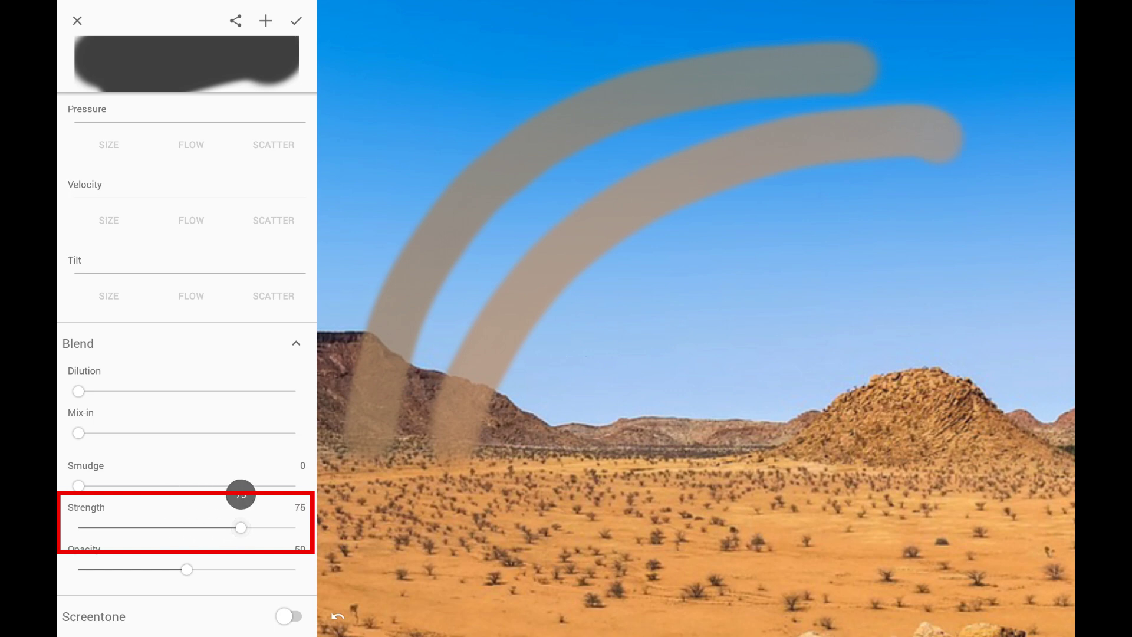
{"action": "mouse_move", "coordinate": [536, 465]}
{"action": "left_mouse_down"}
{"action": "mouse_move", "coordinate": [747, 252]}
{"action": "mouse_move", "coordinate": [943, 207]}
{"action": "left_mouse_up"}
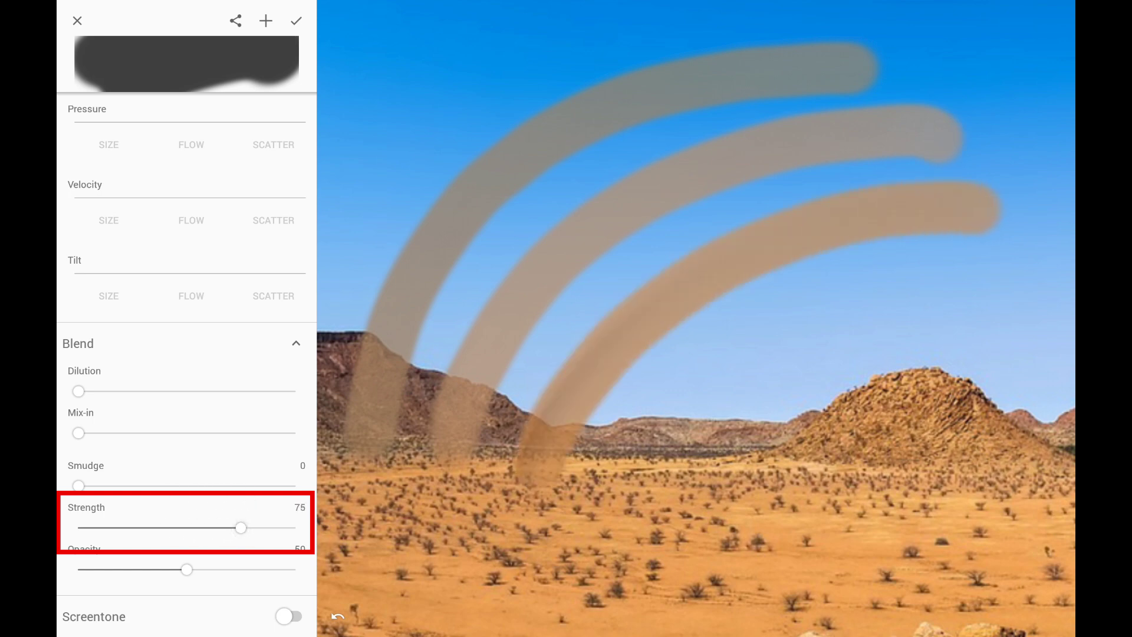
{"action": "left_click_drag", "start_coordinate": [241, 527], "coordinate": [295, 527]}
{"action": "mouse_move", "coordinate": [629, 473]}
{"action": "left_mouse_down"}
{"action": "mouse_move", "coordinate": [835, 304]}
{"action": "mouse_move", "coordinate": [973, 266]}
{"action": "mouse_move", "coordinate": [1034, 283]}
{"action": "left_mouse_up"}
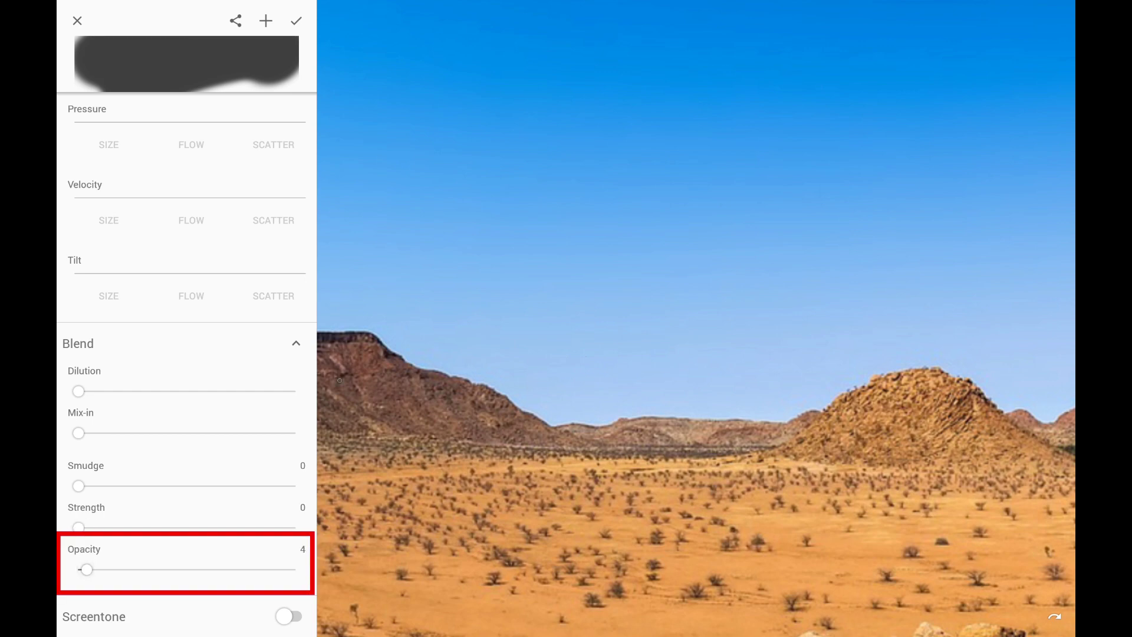
Step: Paint test strokes at blend Opacity 32, 70 and 100, then set Opacity to 54
{"action": "left_click_drag", "start_coordinate": [390, 347], "coordinate": [720, 108]}
{"action": "left_click_drag", "start_coordinate": [86, 569], "coordinate": [147, 568]}
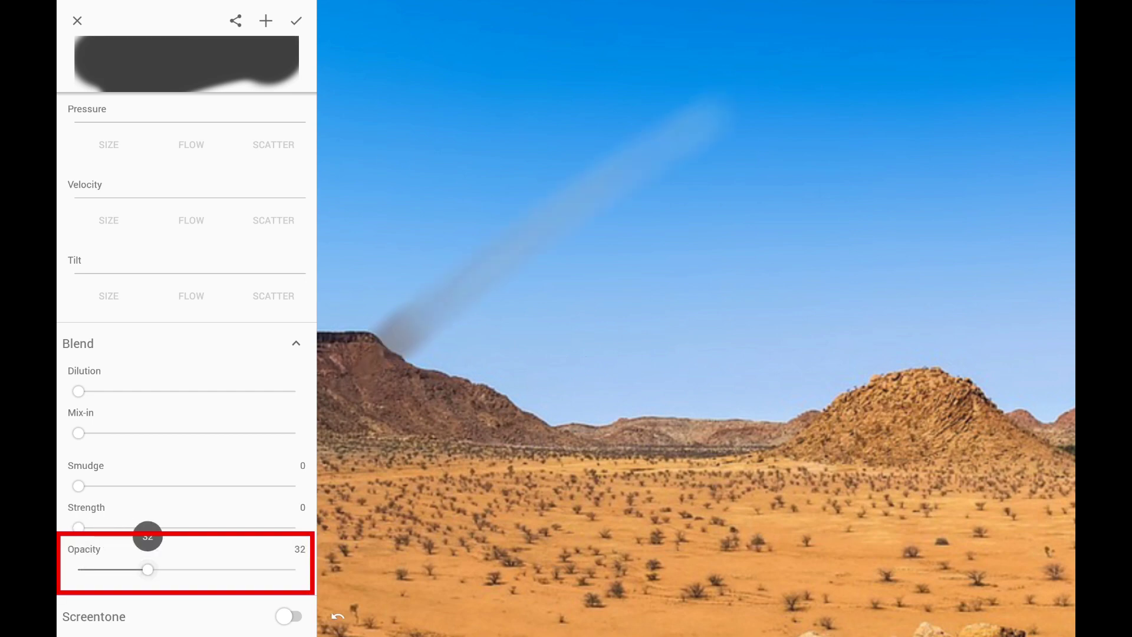
{"action": "left_click_drag", "start_coordinate": [389, 425], "coordinate": [792, 163]}
{"action": "left_click_drag", "start_coordinate": [147, 569], "coordinate": [229, 569]}
{"action": "left_click_drag", "start_coordinate": [522, 420], "coordinate": [947, 168]}
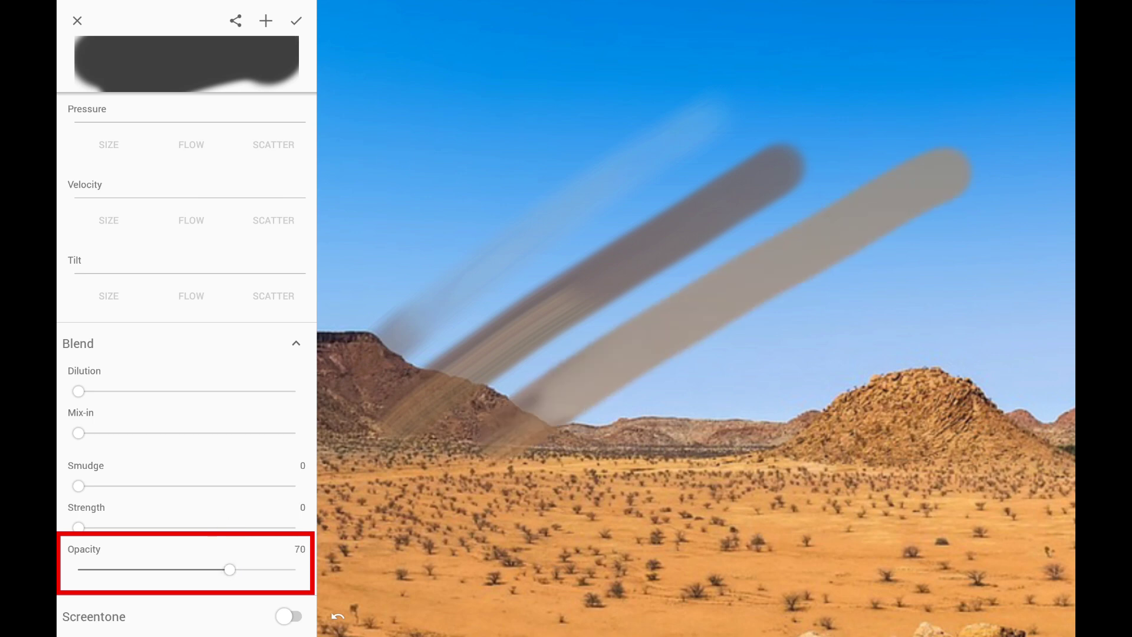
{"action": "left_click_drag", "start_coordinate": [229, 568], "coordinate": [295, 569]}
{"action": "left_click_drag", "start_coordinate": [602, 469], "coordinate": [1053, 188]}
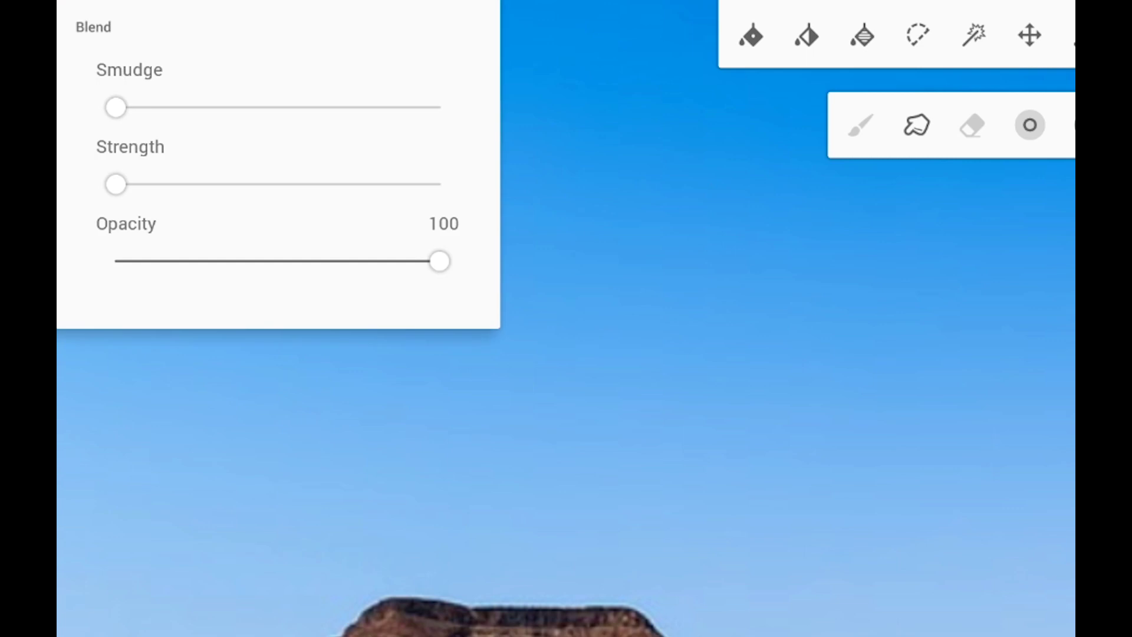
{"action": "left_click_drag", "start_coordinate": [439, 260], "coordinate": [290, 261]}
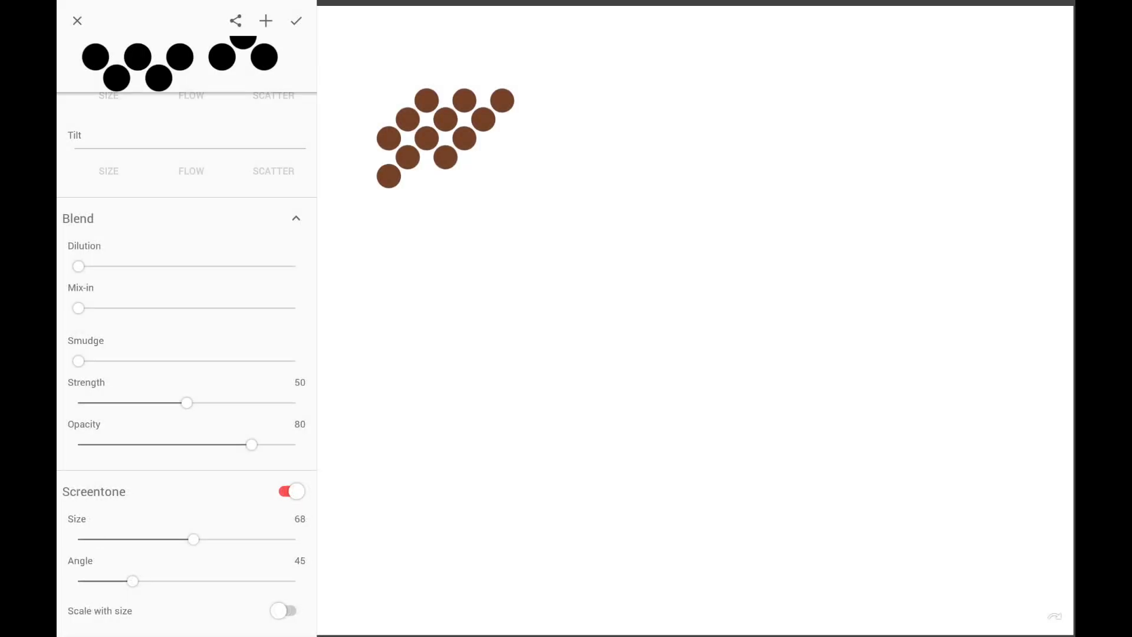
Step: Paint screentone dots, then dot patches at size 106 and at angle 0
{"action": "mouse_move", "coordinate": [443, 134]}
{"action": "left_mouse_down"}
{"action": "mouse_move", "coordinate": [478, 195]}
{"action": "mouse_move", "coordinate": [549, 248]}
{"action": "left_mouse_up"}
{"action": "left_click_drag", "start_coordinate": [194, 539], "coordinate": [257, 539]}
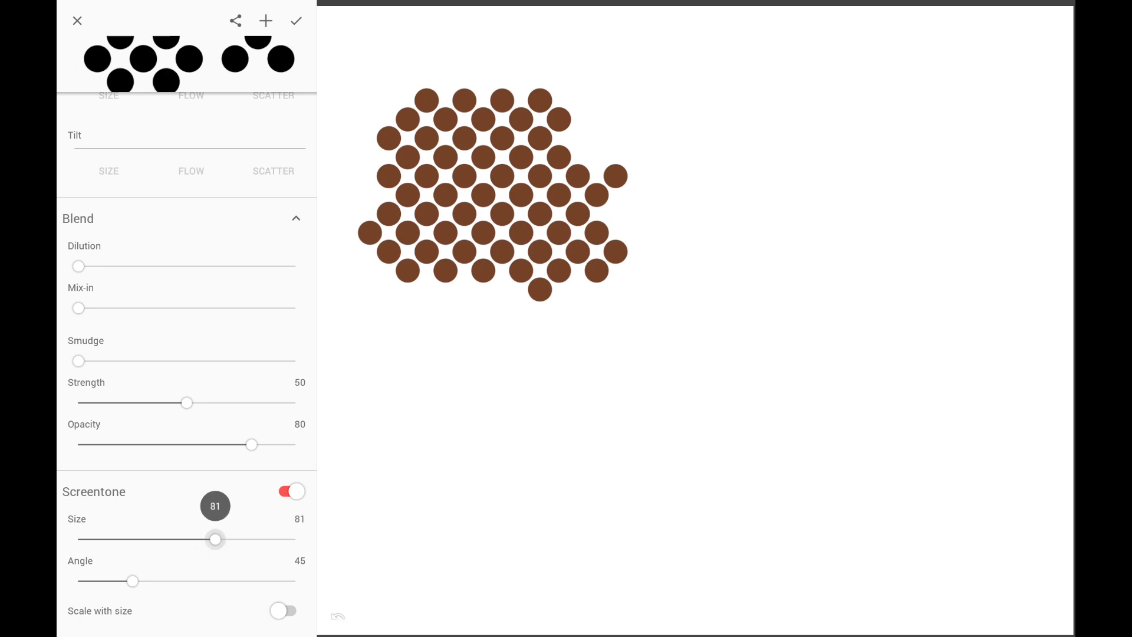
{"action": "left_click_drag", "start_coordinate": [774, 106], "coordinate": [773, 177]}
{"action": "left_click_drag", "start_coordinate": [760, 239], "coordinate": [892, 182]}
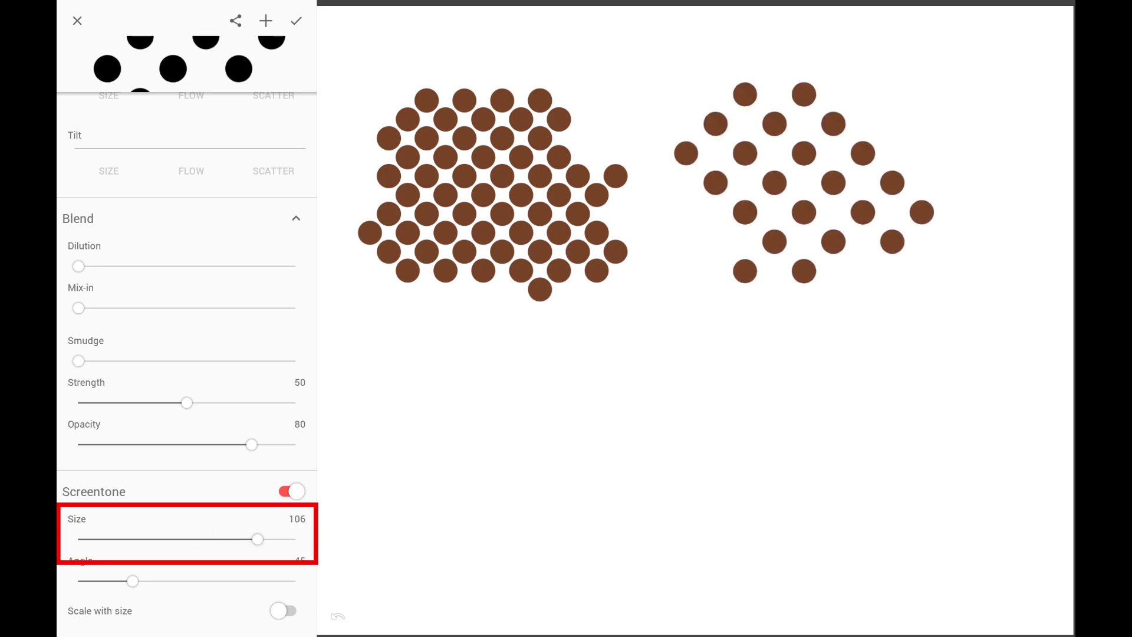
{"action": "left_click_drag", "start_coordinate": [863, 271], "coordinate": [951, 241]}
{"action": "left_click_drag", "start_coordinate": [132, 581], "coordinate": [79, 580]}
{"action": "mouse_move", "coordinate": [358, 380]}
{"action": "left_mouse_down"}
{"action": "mouse_move", "coordinate": [484, 381]}
{"action": "mouse_move", "coordinate": [526, 465]}
{"action": "mouse_move", "coordinate": [401, 546]}
{"action": "mouse_move", "coordinate": [525, 546]}
{"action": "left_mouse_up"}
Step: Turn on Scale with size for large dots, then paint small dots at size 20
{"action": "left_click", "coordinate": [283, 611]}
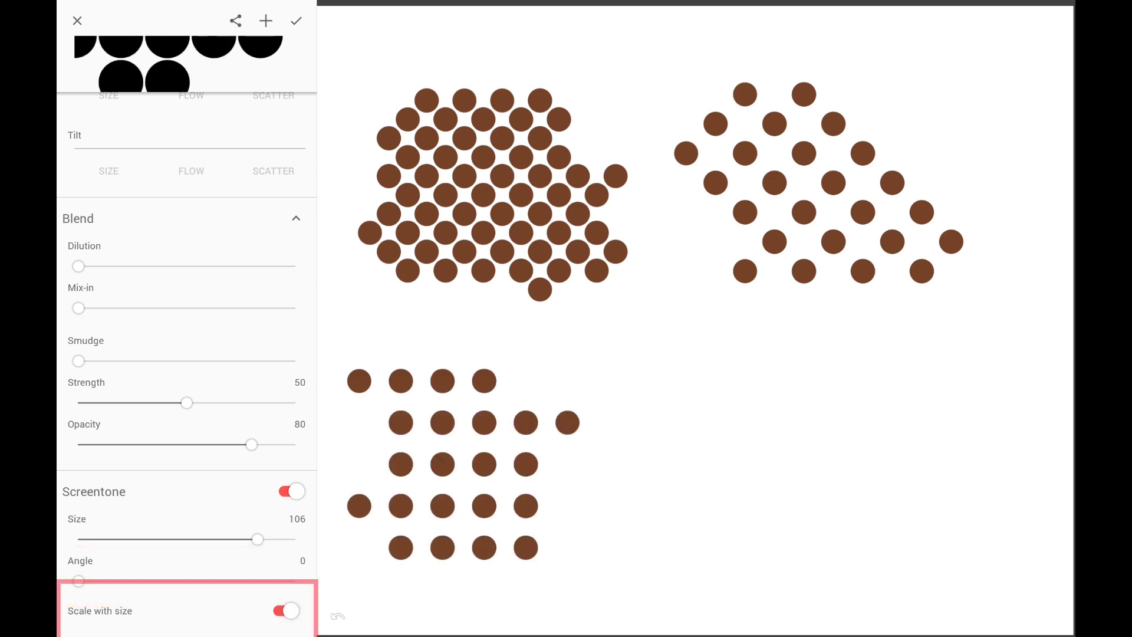
{"action": "mouse_move", "coordinate": [650, 381]}
{"action": "left_mouse_down"}
{"action": "mouse_move", "coordinate": [776, 422]}
{"action": "mouse_move", "coordinate": [775, 548]}
{"action": "left_mouse_up"}
{"action": "left_click", "coordinate": [817, 547]}
{"action": "left_click_drag", "start_coordinate": [257, 539], "coordinate": [113, 539]}
{"action": "left_click_drag", "start_coordinate": [876, 376], "coordinate": [894, 496]}
{"action": "left_click_drag", "start_coordinate": [920, 544], "coordinate": [920, 490]}
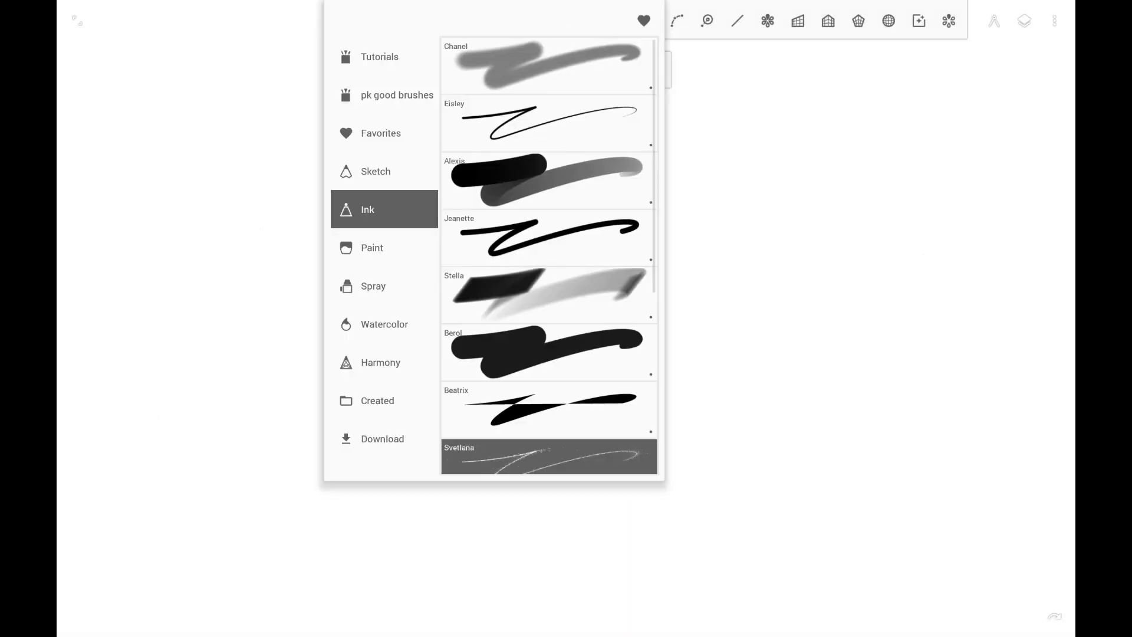
{"action": "scroll", "coordinate": [549, 257], "scroll_direction": "down", "scroll_amount": 3}
Step: With the Pollock brush chosen, paint several brown zigzag test strokes
{"action": "left_click", "coordinate": [549, 248]}
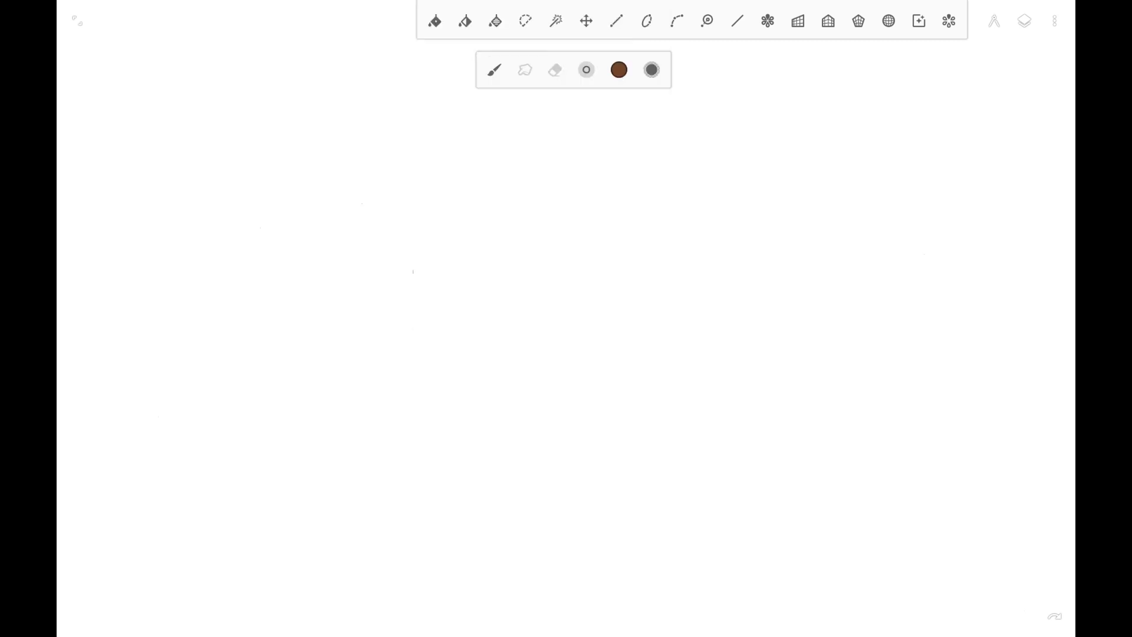
{"action": "left_click_drag", "start_coordinate": [315, 316], "coordinate": [493, 342]}
{"action": "mouse_move", "coordinate": [434, 369]}
{"action": "left_mouse_down"}
{"action": "mouse_move", "coordinate": [607, 399]}
{"action": "mouse_move", "coordinate": [746, 372]}
{"action": "left_mouse_up"}
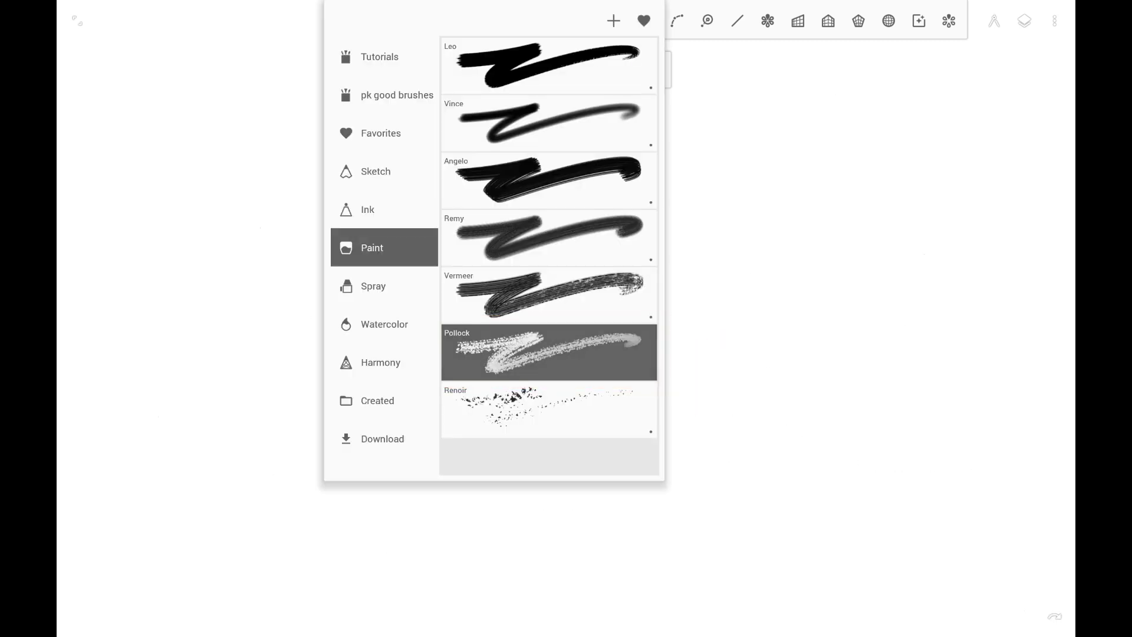
{"action": "mouse_move", "coordinate": [314, 282]}
{"action": "left_mouse_down"}
{"action": "mouse_move", "coordinate": [690, 128]}
{"action": "mouse_move", "coordinate": [588, 240]}
{"action": "left_mouse_up"}
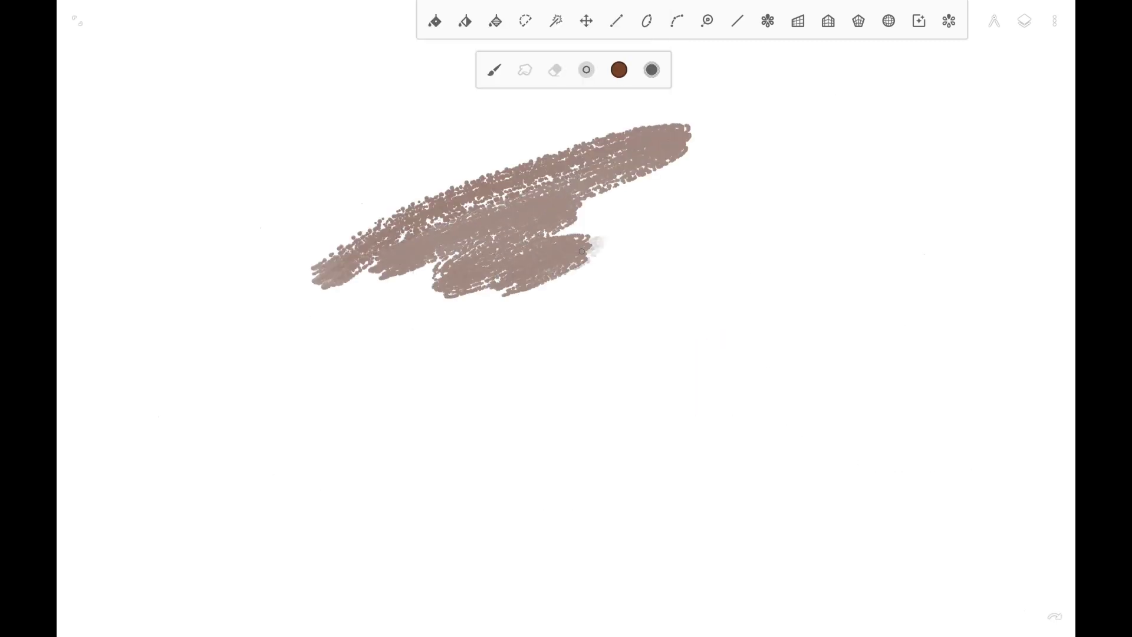
{"action": "left_click_drag", "start_coordinate": [426, 337], "coordinate": [787, 254]}
{"action": "mouse_move", "coordinate": [567, 338]}
{"action": "left_mouse_down"}
{"action": "mouse_move", "coordinate": [731, 345]}
{"action": "mouse_move", "coordinate": [549, 442]}
{"action": "mouse_move", "coordinate": [649, 548]}
{"action": "left_mouse_up"}
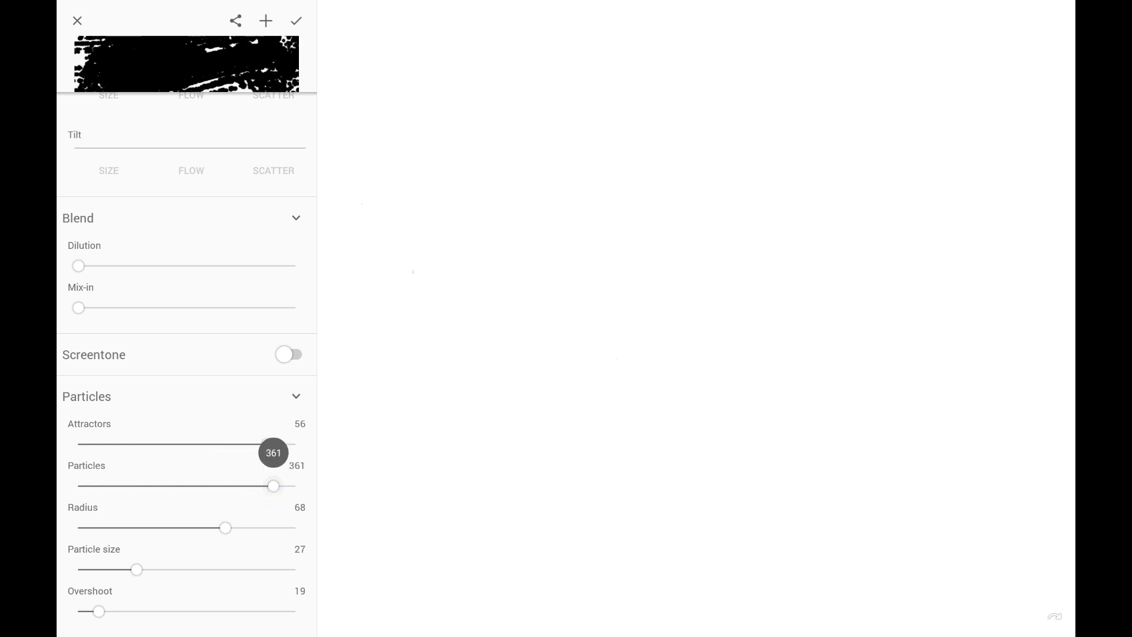
Step: Draw dense looping and wavy particle test strokes with the current settings
{"action": "mouse_move", "coordinate": [451, 147]}
{"action": "left_mouse_down"}
{"action": "mouse_move", "coordinate": [443, 138]}
{"action": "mouse_move", "coordinate": [757, 245]}
{"action": "mouse_move", "coordinate": [644, 304]}
{"action": "mouse_move", "coordinate": [708, 443]}
{"action": "mouse_move", "coordinate": [929, 567]}
{"action": "left_mouse_up"}
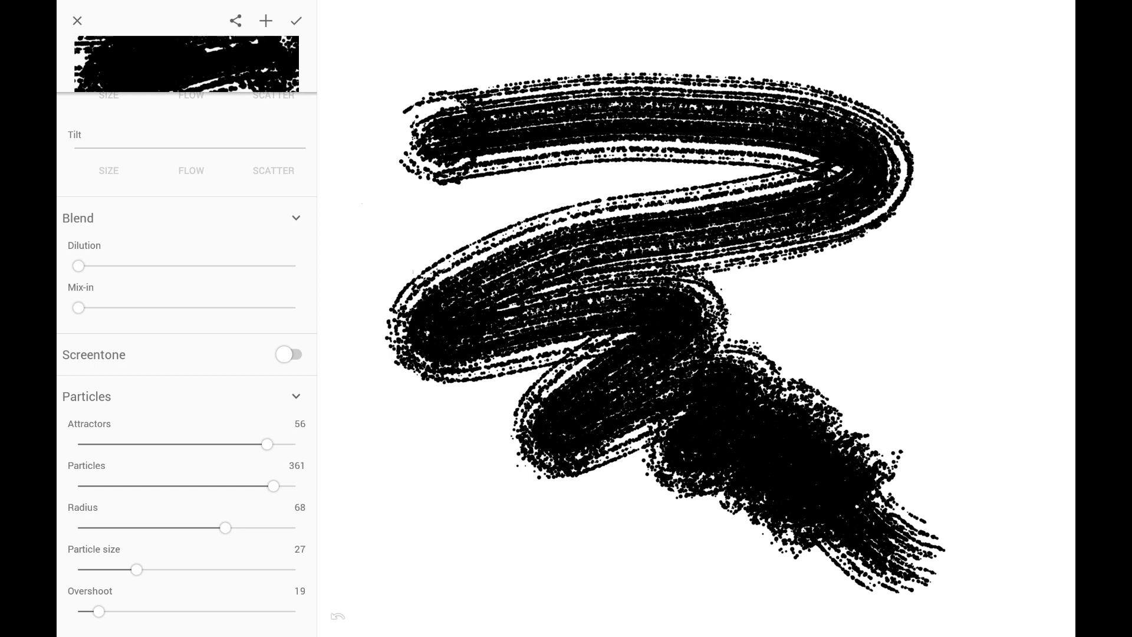
{"action": "left_click_drag", "start_coordinate": [79, 278], "coordinate": [109, 278]}
{"action": "mouse_move", "coordinate": [441, 173]}
{"action": "left_mouse_down"}
{"action": "mouse_move", "coordinate": [955, 125]}
{"action": "mouse_move", "coordinate": [1008, 256]}
{"action": "left_mouse_up"}
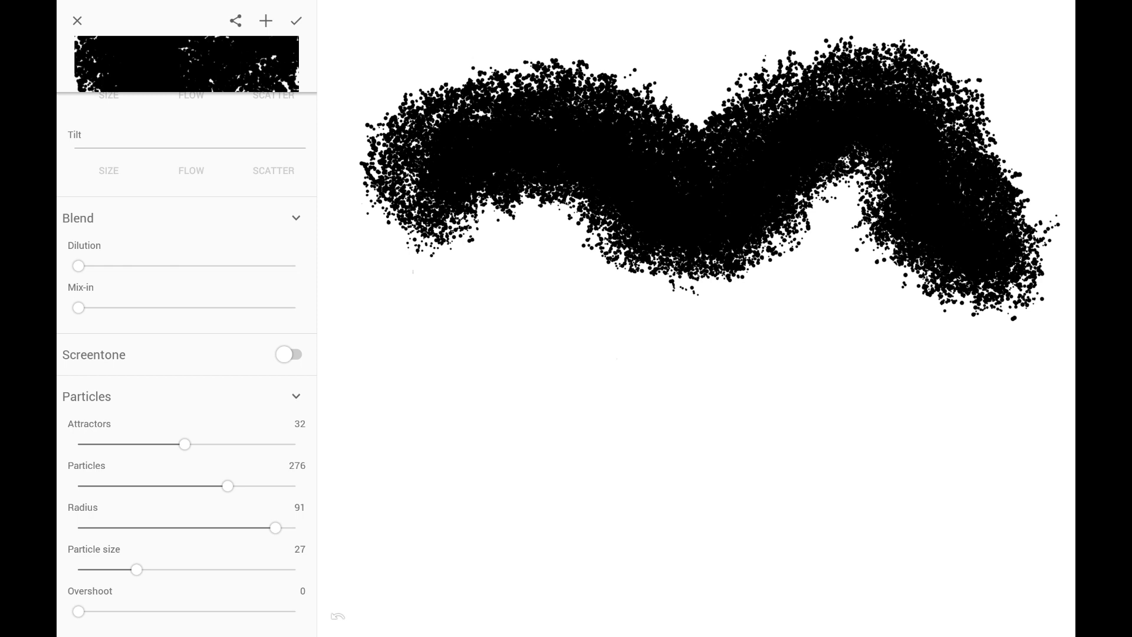
Step: Cut particles to about 56 and attractors to 1, widen radius, zero overshoot, then test
{"action": "mouse_move", "coordinate": [267, 486]}
{"action": "left_mouse_down"}
{"action": "mouse_move", "coordinate": [99, 486]}
{"action": "mouse_move", "coordinate": [108, 486]}
{"action": "left_mouse_up"}
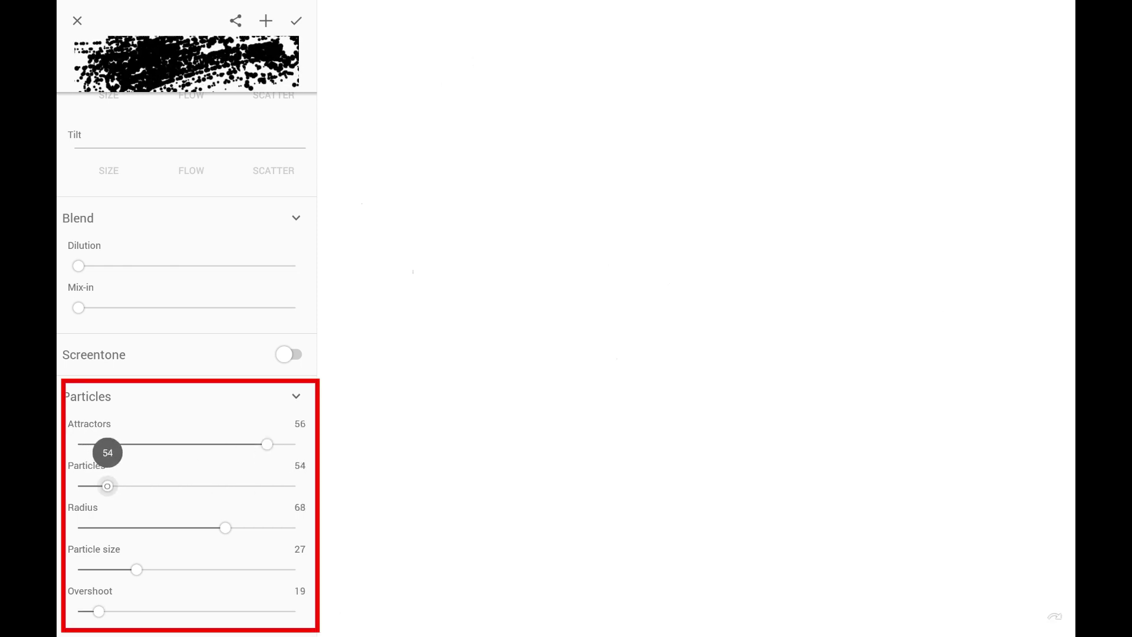
{"action": "left_click_drag", "start_coordinate": [265, 445], "coordinate": [79, 444]}
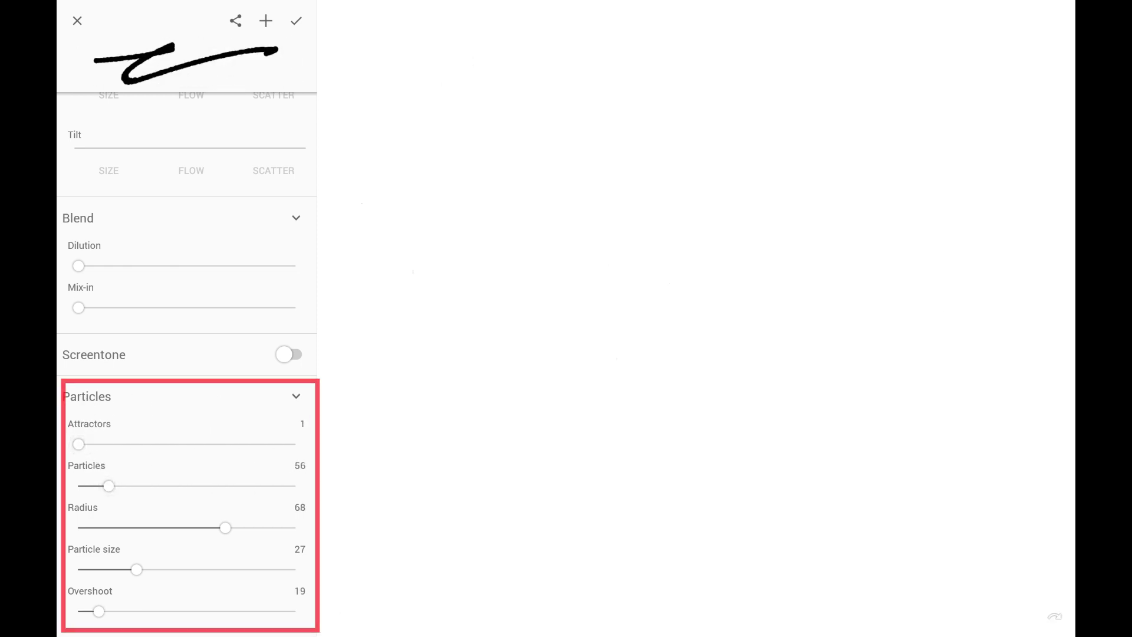
{"action": "left_click_drag", "start_coordinate": [108, 486], "coordinate": [91, 486]}
{"action": "left_click_drag", "start_coordinate": [225, 527], "coordinate": [275, 528]}
{"action": "left_click_drag", "start_coordinate": [99, 611], "coordinate": [78, 612]}
{"action": "left_click_drag", "start_coordinate": [377, 78], "coordinate": [821, 51]}
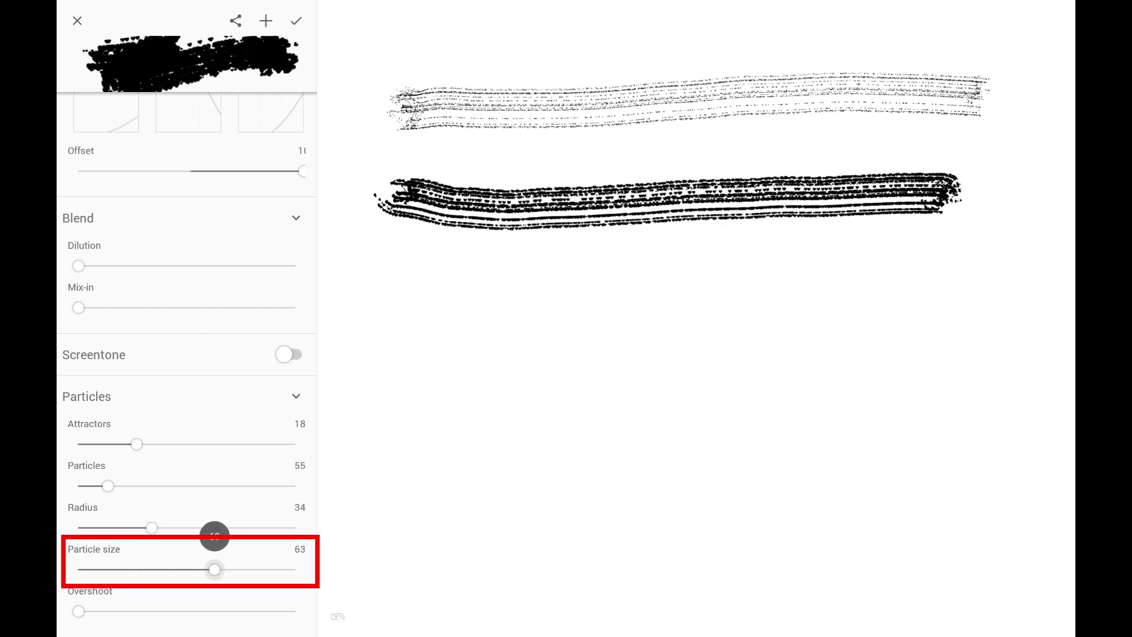
Step: Raise particle size to 100, then Overshoot to 63 and 126, drawing test strokes
{"action": "left_click", "coordinate": [413, 304]}
{"action": "mouse_move", "coordinate": [414, 306]}
{"action": "left_mouse_down"}
{"action": "mouse_move", "coordinate": [876, 305]}
{"action": "mouse_move", "coordinate": [982, 291]}
{"action": "left_mouse_up"}
{"action": "left_click_drag", "start_coordinate": [212, 569], "coordinate": [296, 568]}
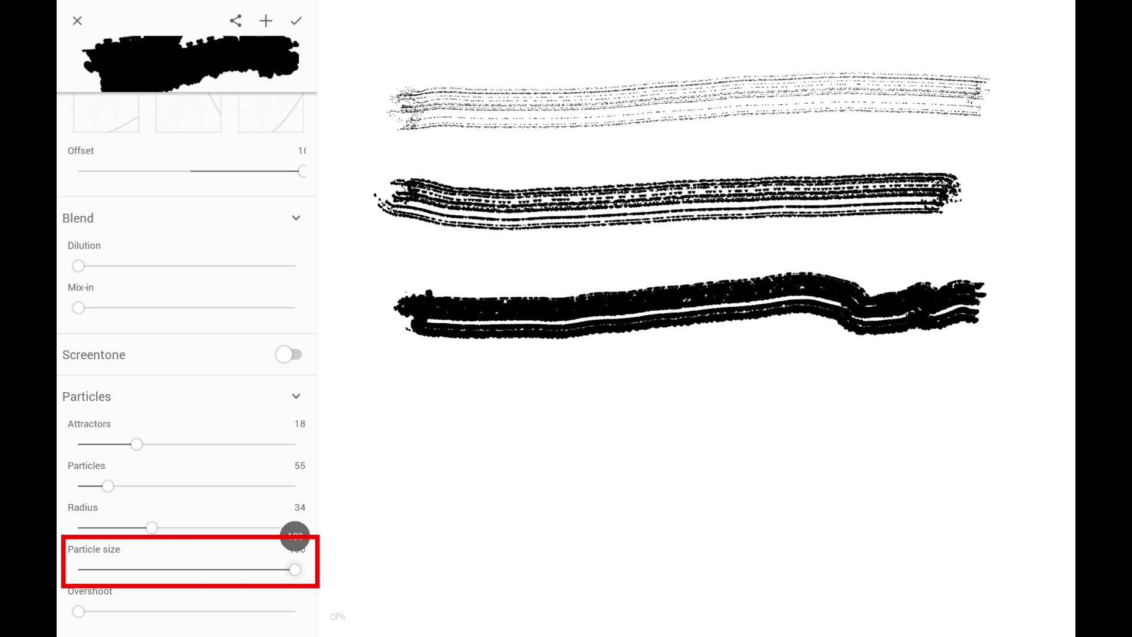
{"action": "mouse_move", "coordinate": [385, 477]}
{"action": "left_mouse_down"}
{"action": "mouse_move", "coordinate": [783, 429]}
{"action": "mouse_move", "coordinate": [946, 491]}
{"action": "left_mouse_up"}
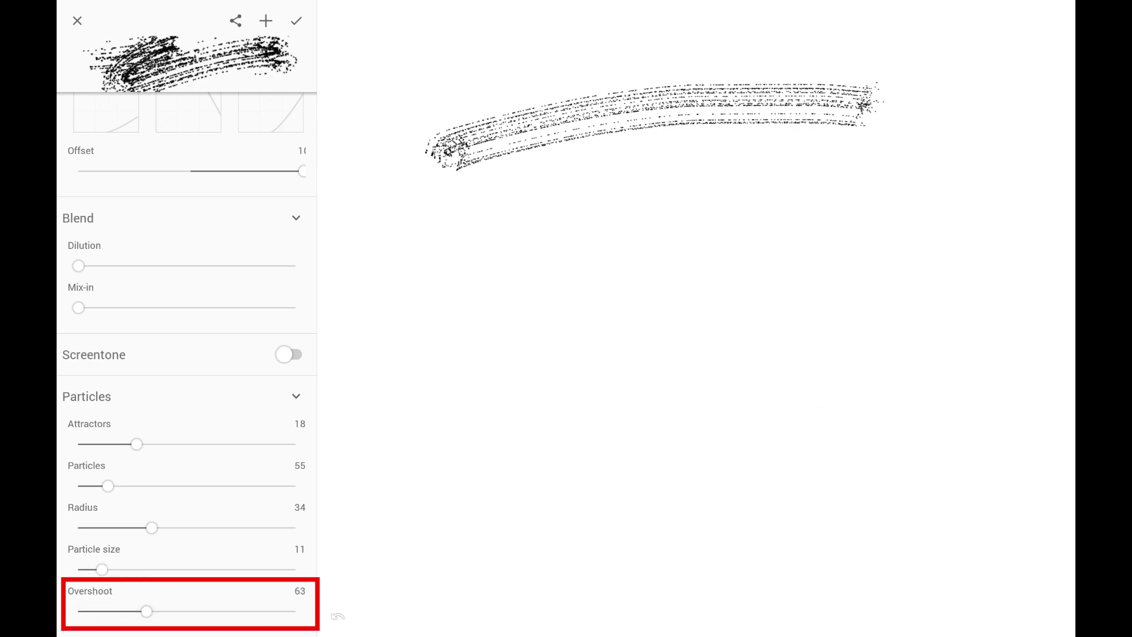
{"action": "mouse_move", "coordinate": [429, 252]}
{"action": "left_mouse_down"}
{"action": "mouse_move", "coordinate": [836, 217]}
{"action": "mouse_move", "coordinate": [932, 186]}
{"action": "left_mouse_up"}
{"action": "left_click_drag", "start_coordinate": [147, 611], "coordinate": [214, 611]}
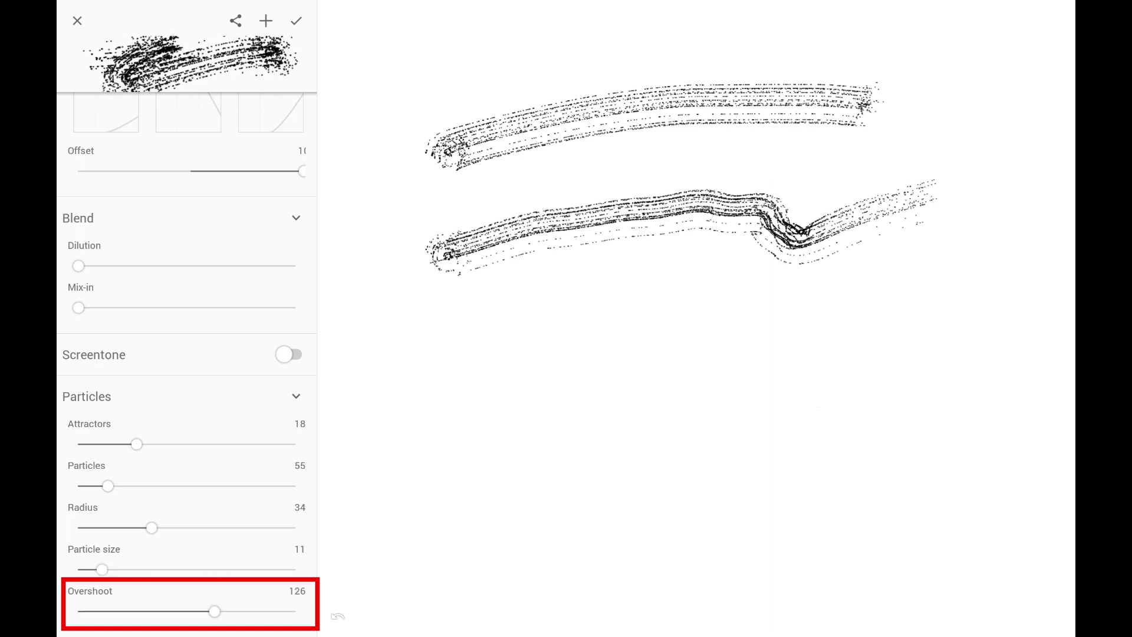